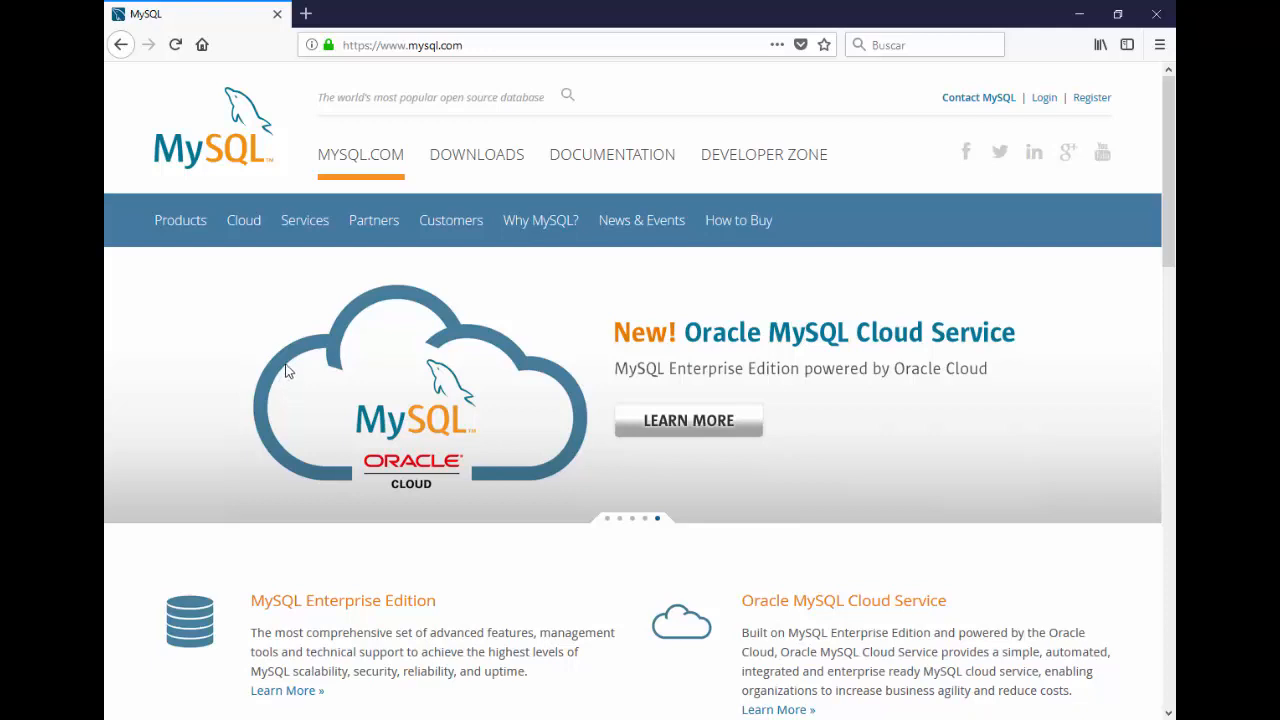
Step: Navigate the MySQL site's Community downloads to the MySQL Installer for Windows page
click(467, 160)
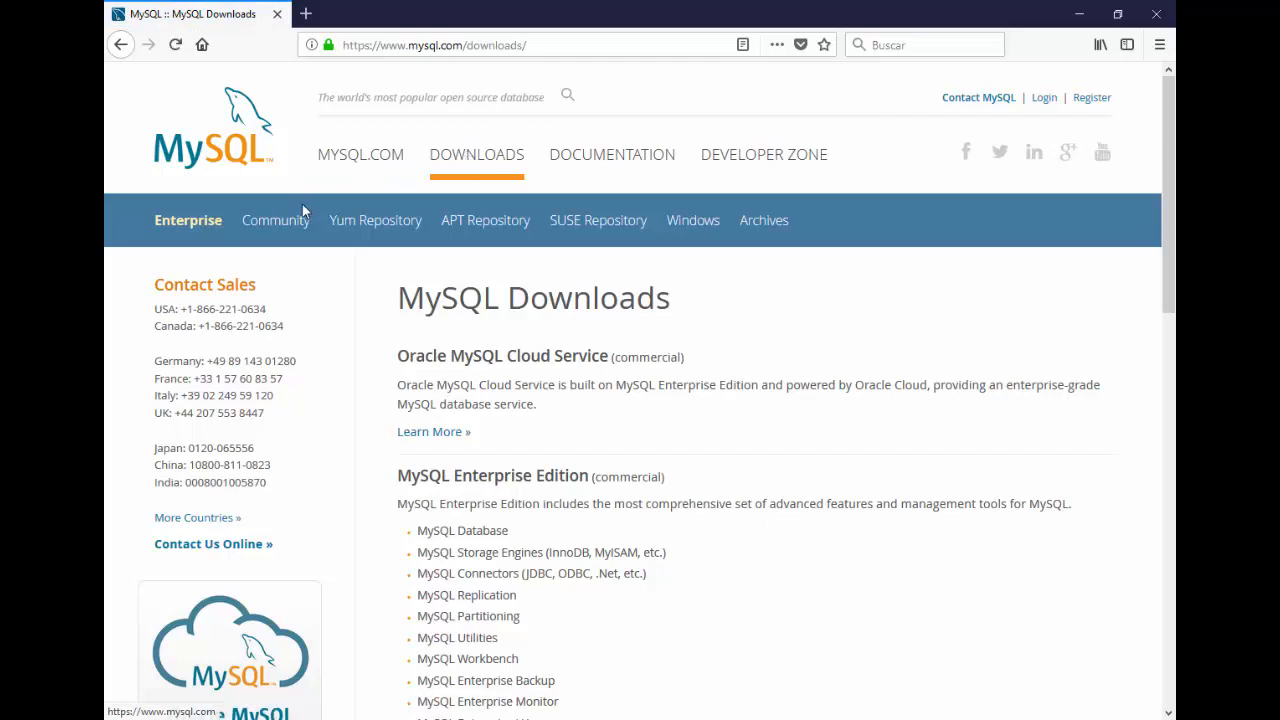
click(289, 235)
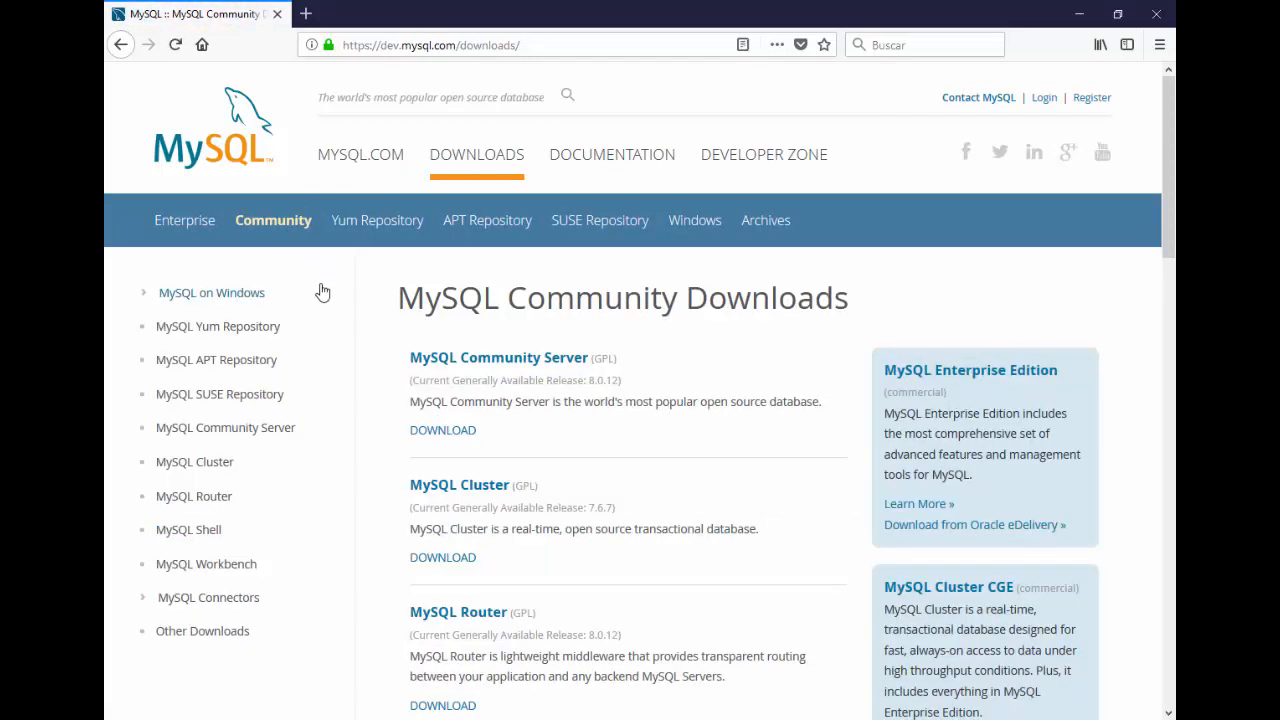
click(241, 298)
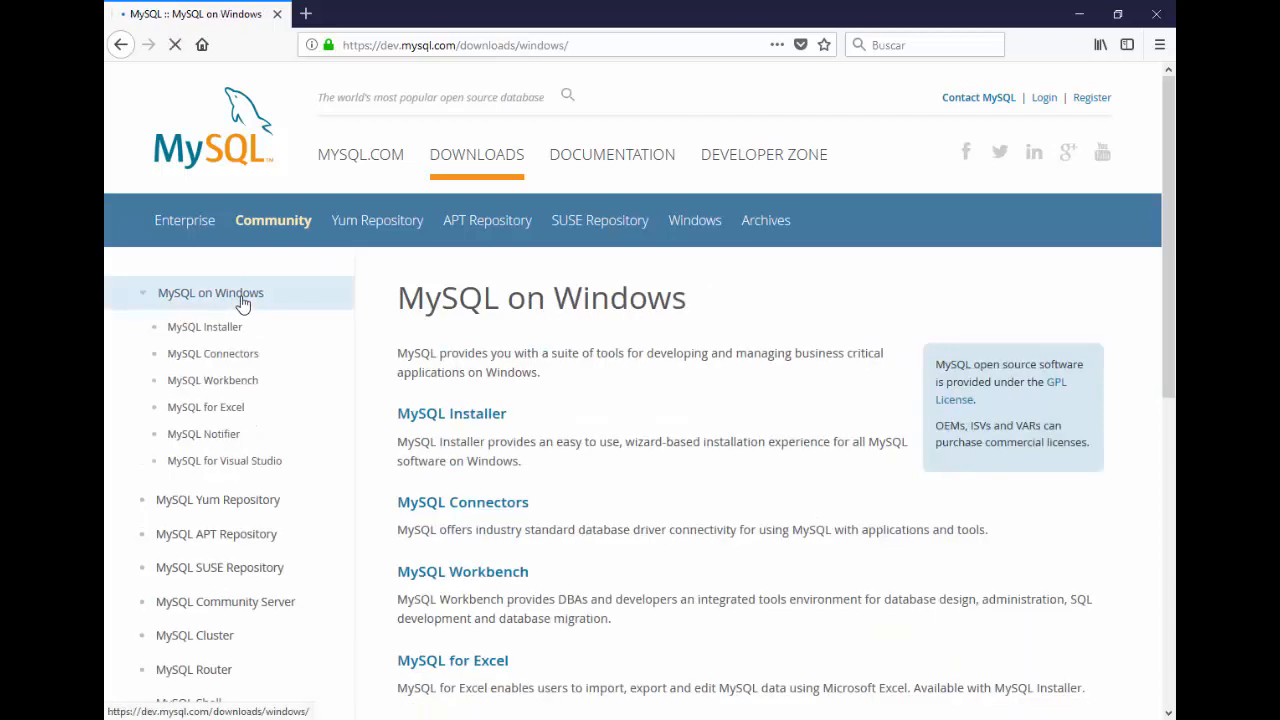
click(438, 418)
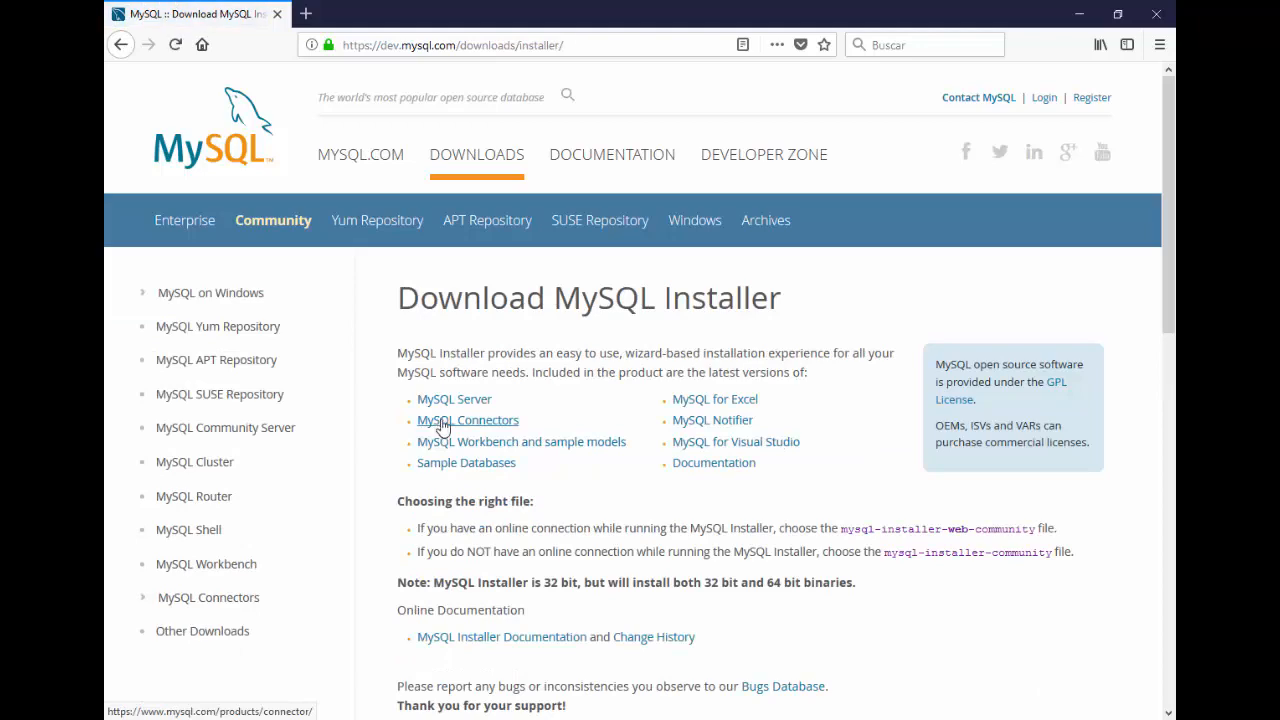
Step: Download the 15.9 MB web installer 8.0.12 without signing in, and save the .msi file
scroll(500, 506, down, 10)
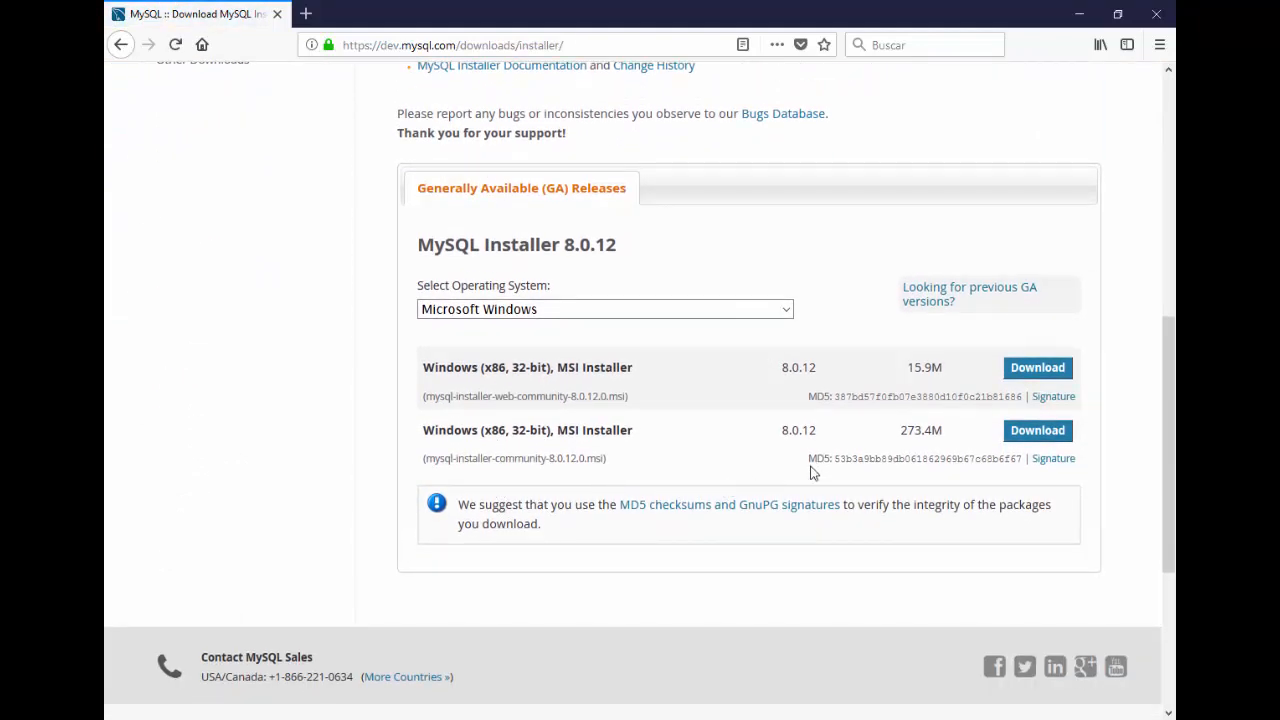
click(1038, 370)
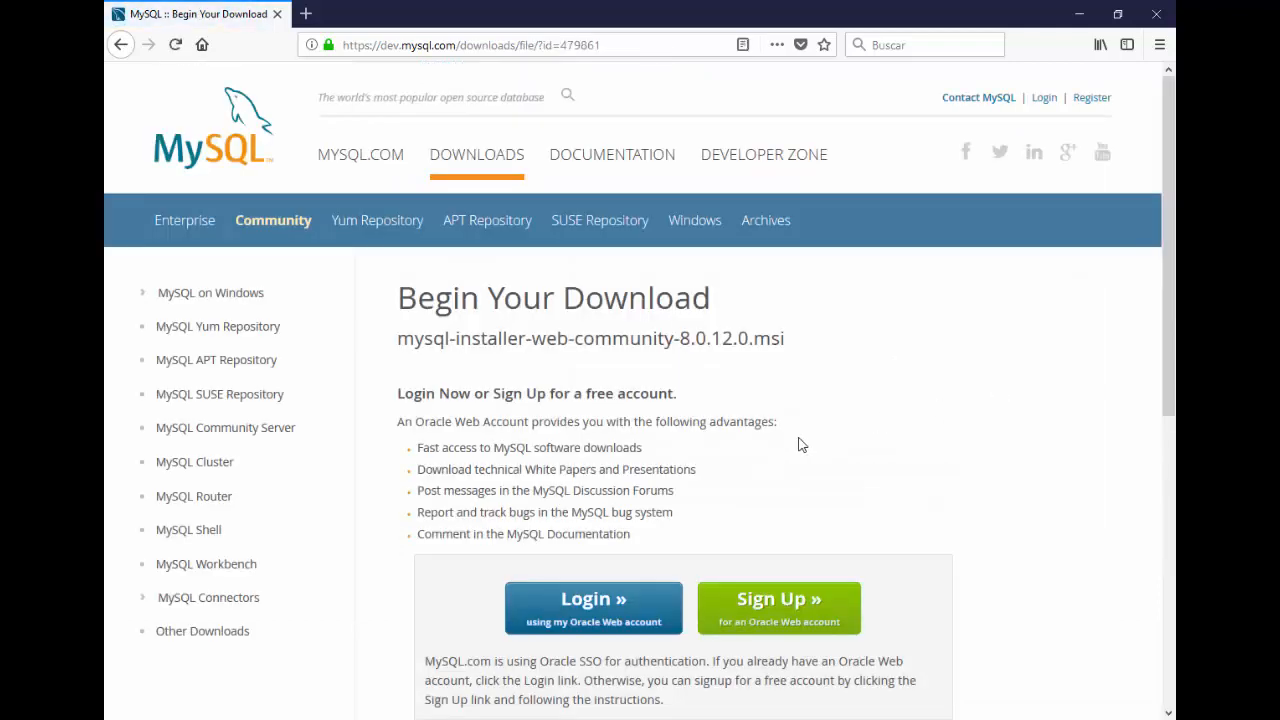
scroll(800, 445, down, 5)
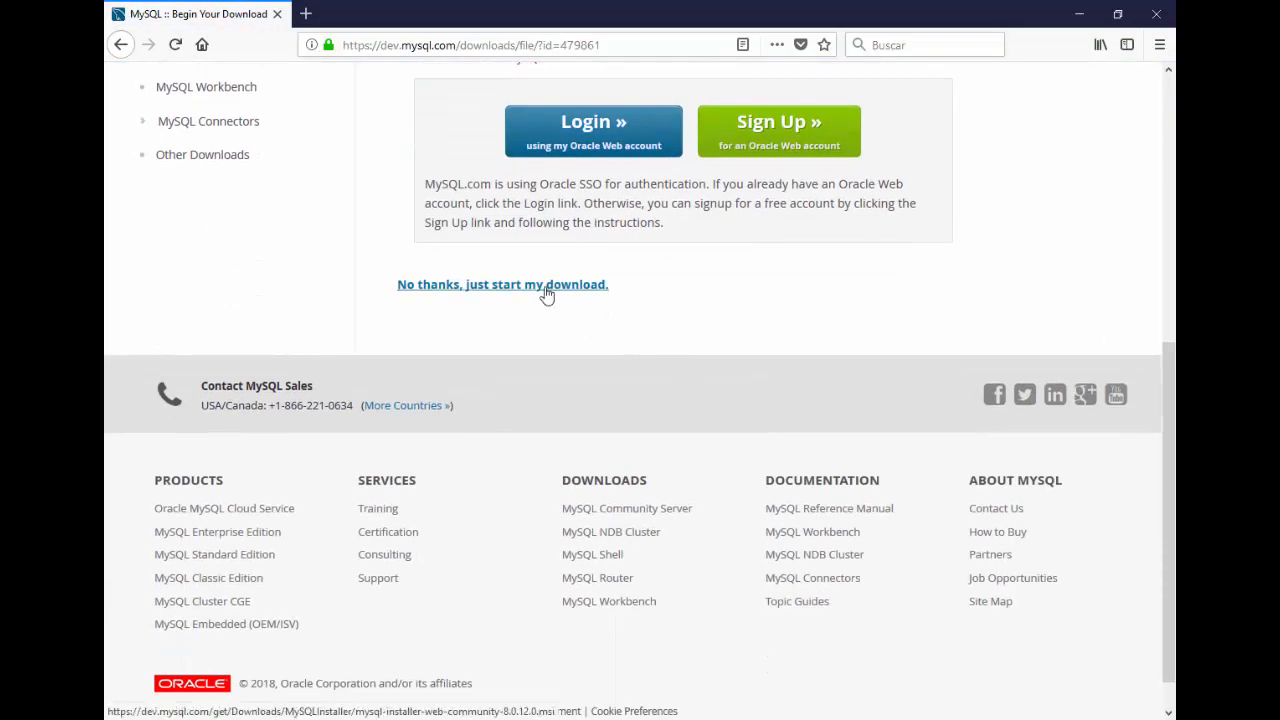
click(546, 287)
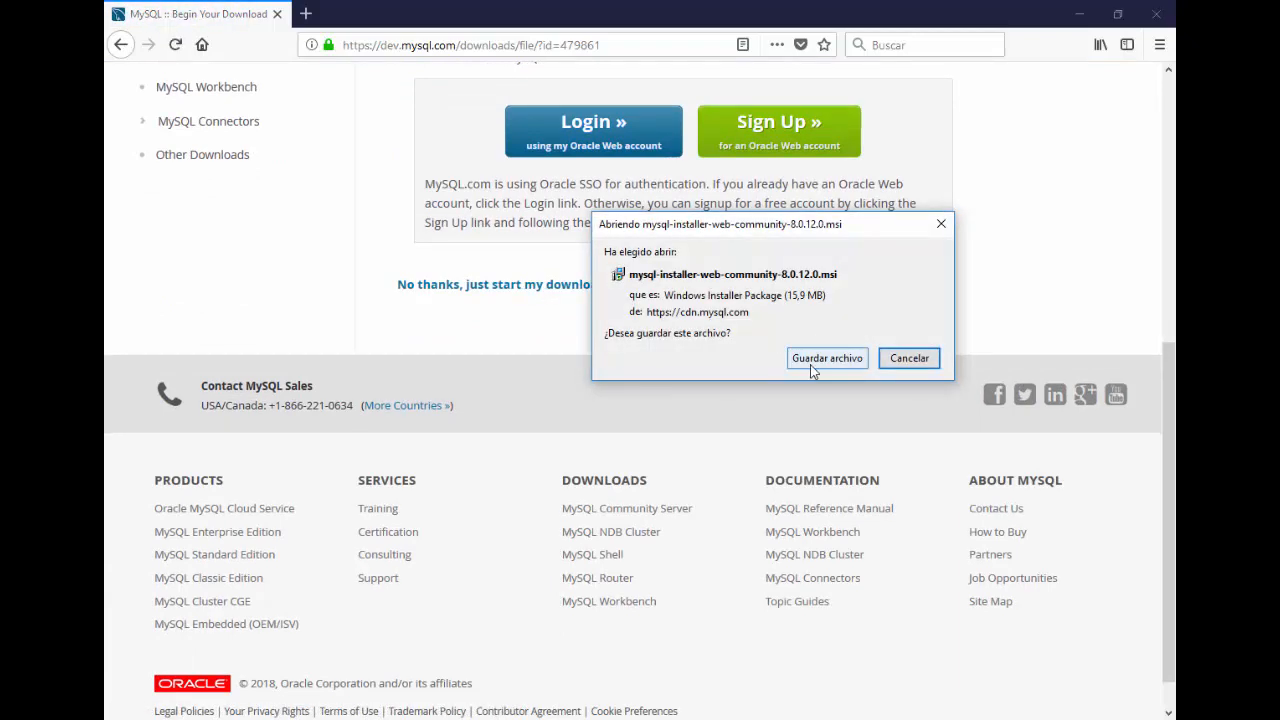
click(812, 363)
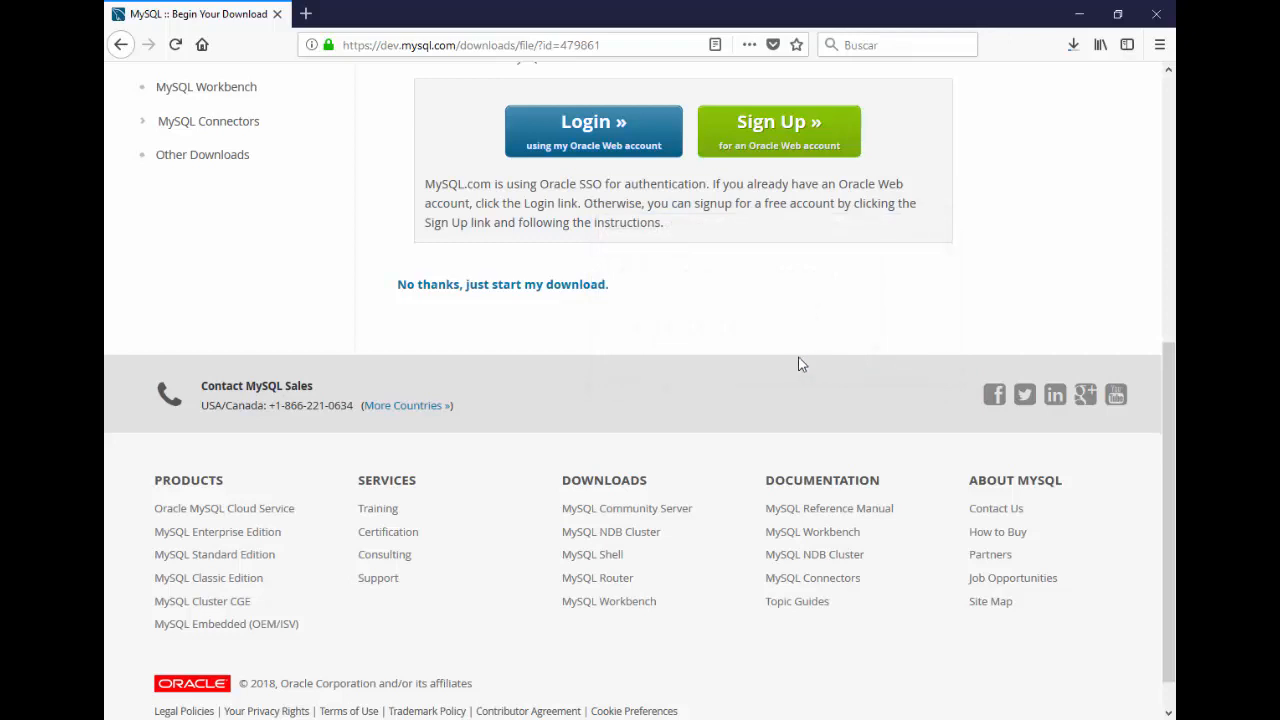
scroll(737, 377, up, 5)
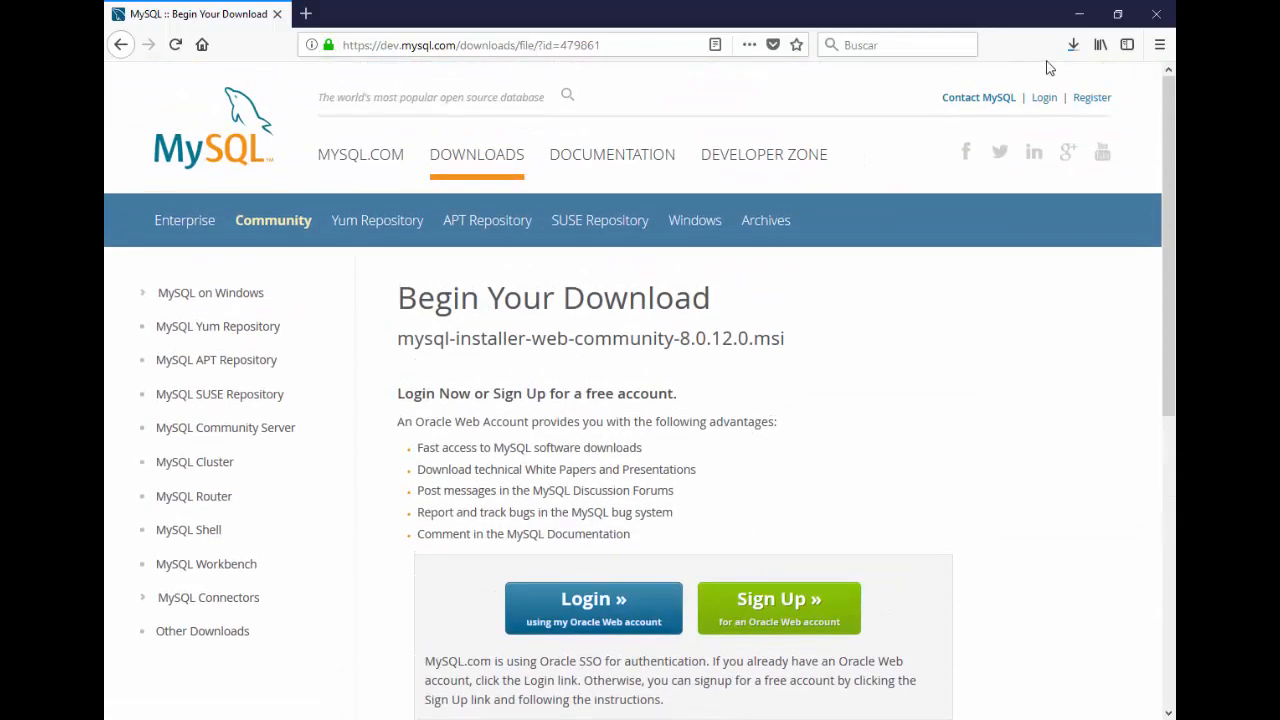
click(1070, 46)
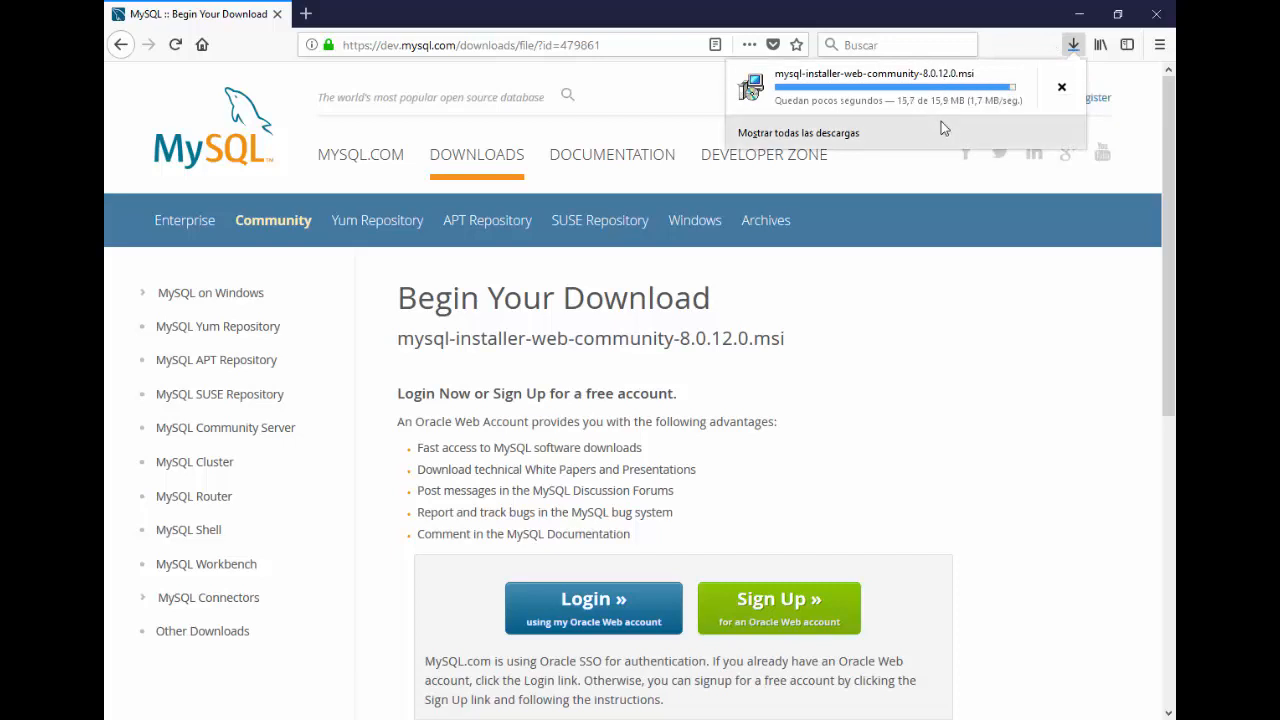
Step: Launch the downloaded installer and accept the MySQL license terms
click(913, 105)
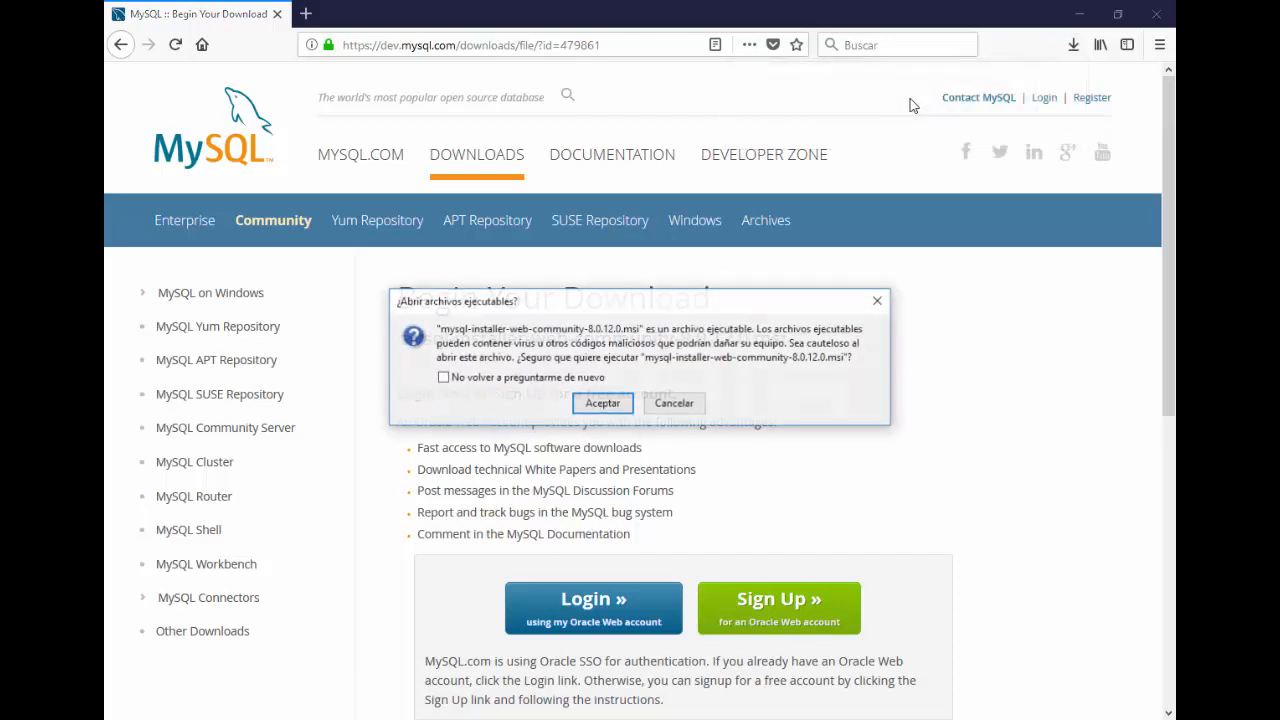
click(602, 404)
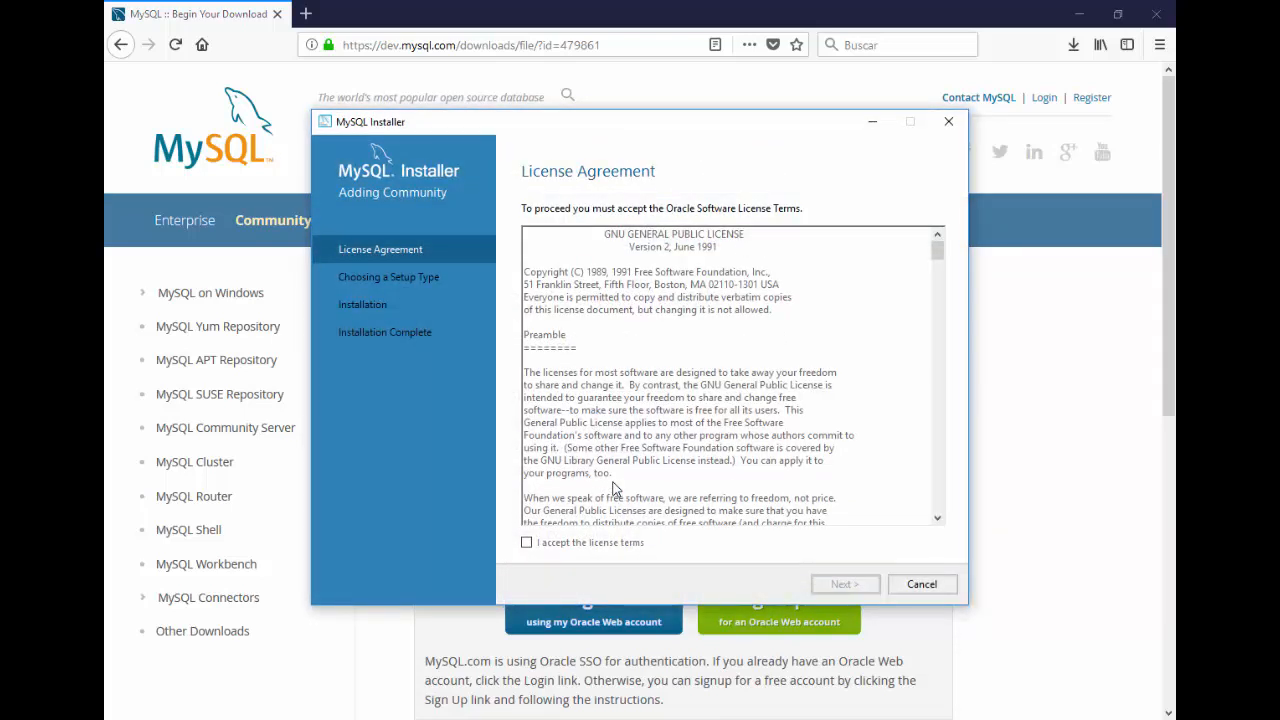
click(527, 543)
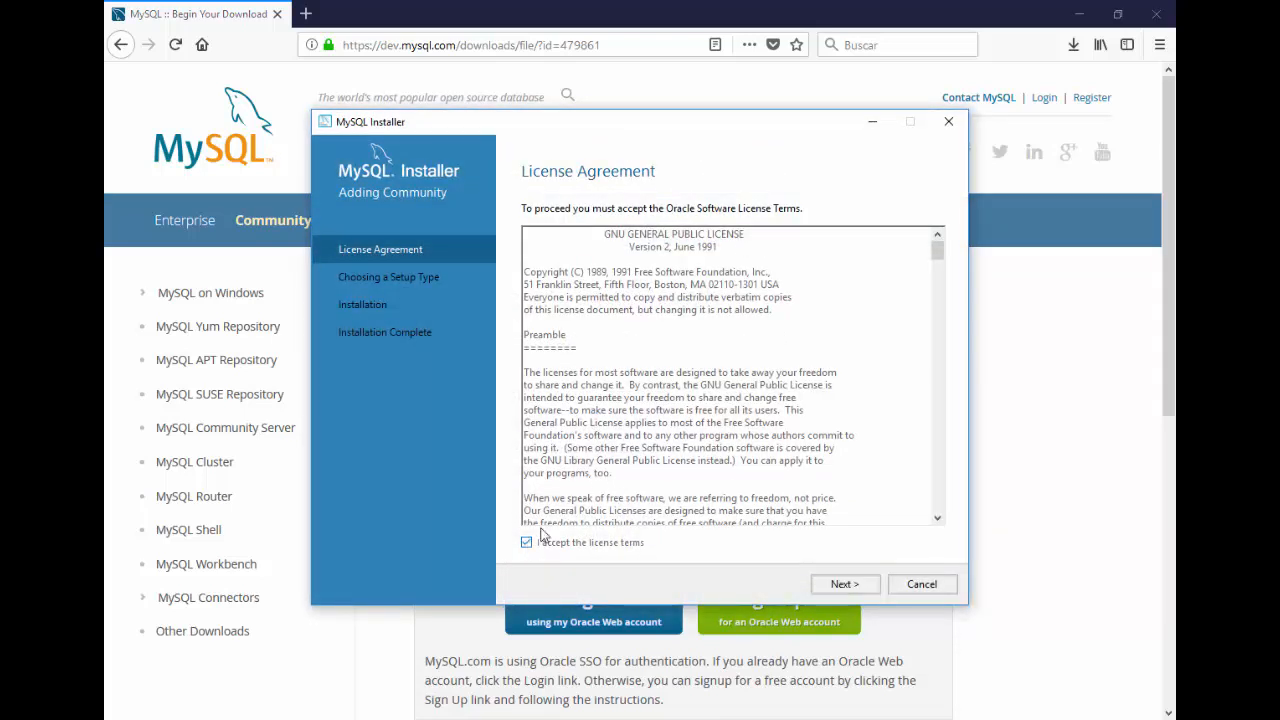
click(838, 588)
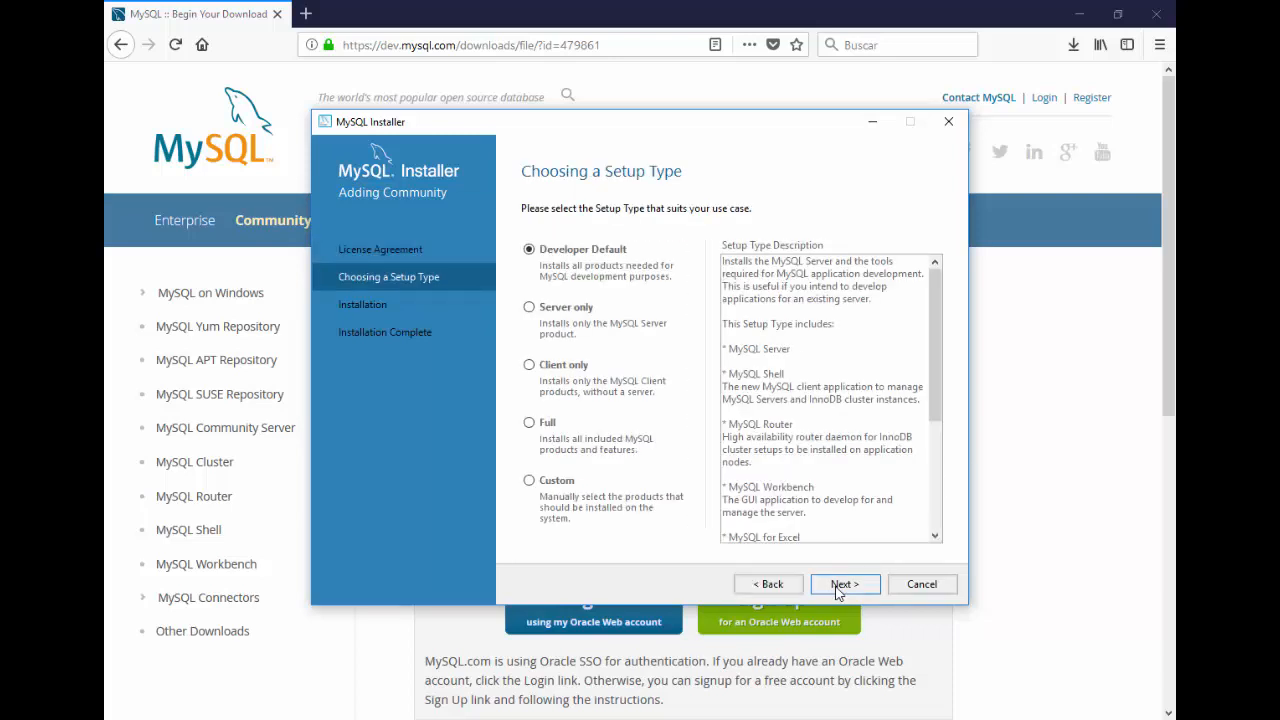
Step: Install the Developer Default products and proceed to MySQL Server 8.0.12 configuration
click(838, 588)
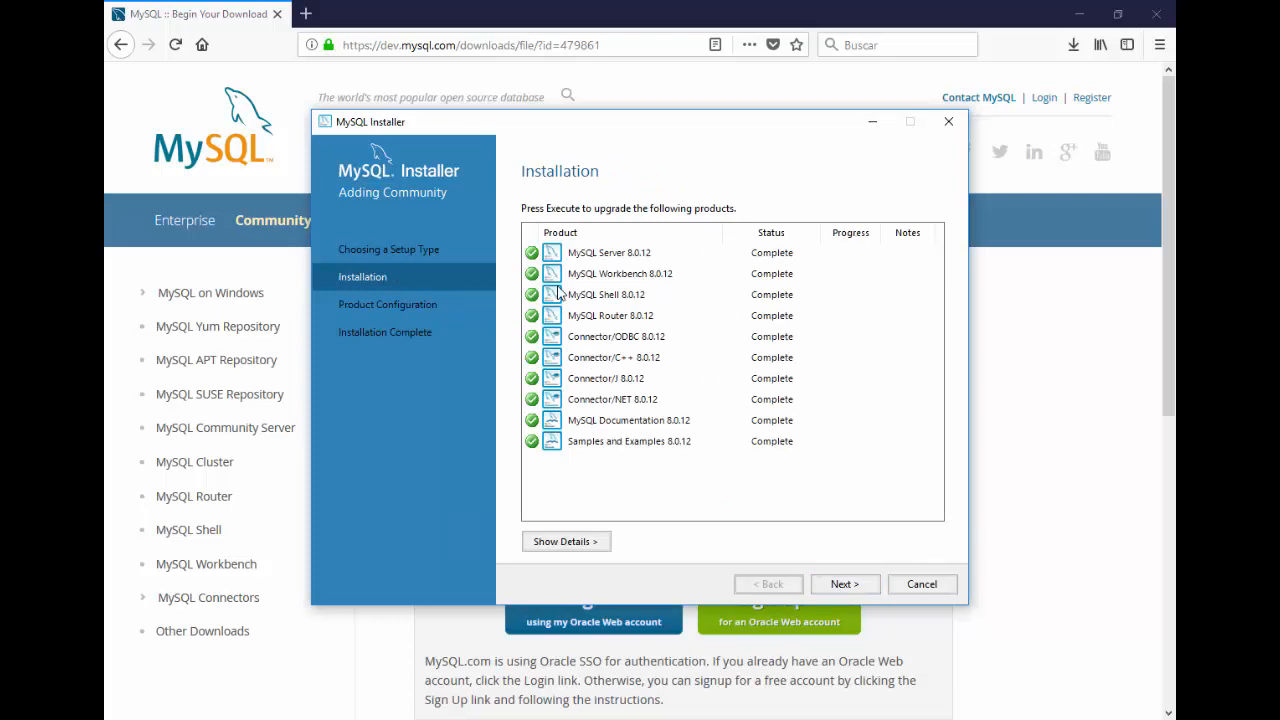
click(833, 585)
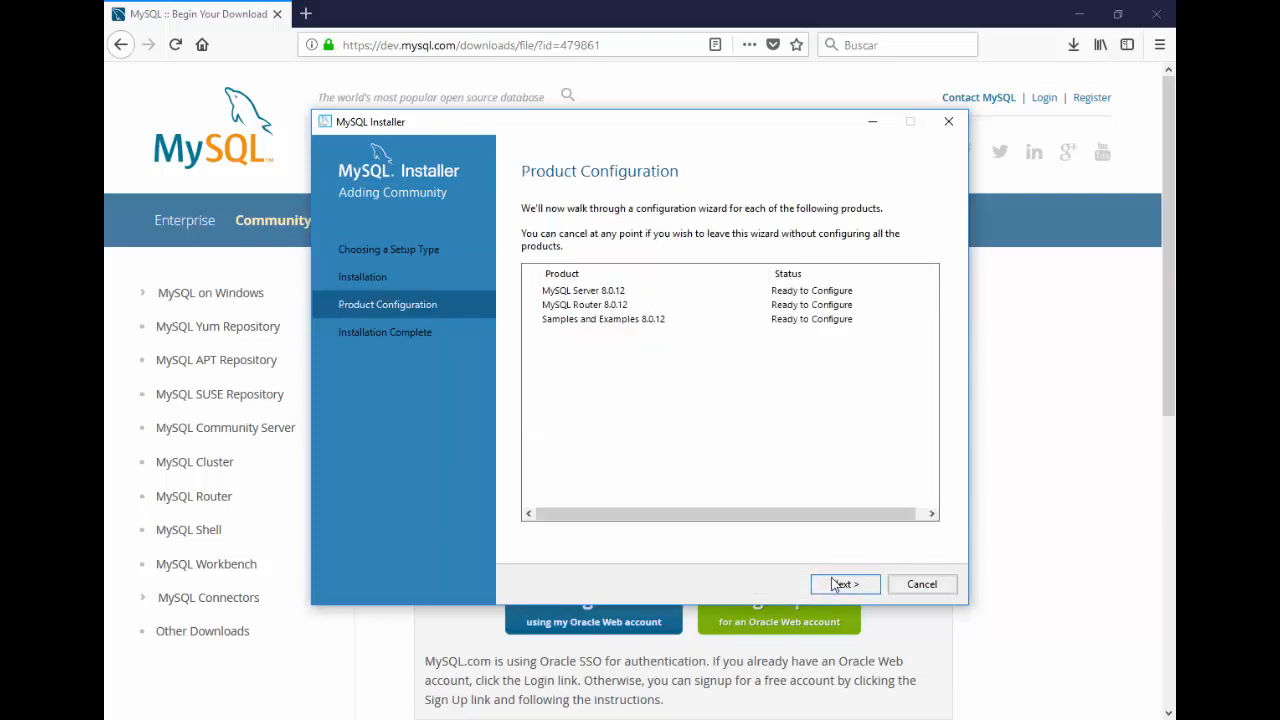
click(835, 585)
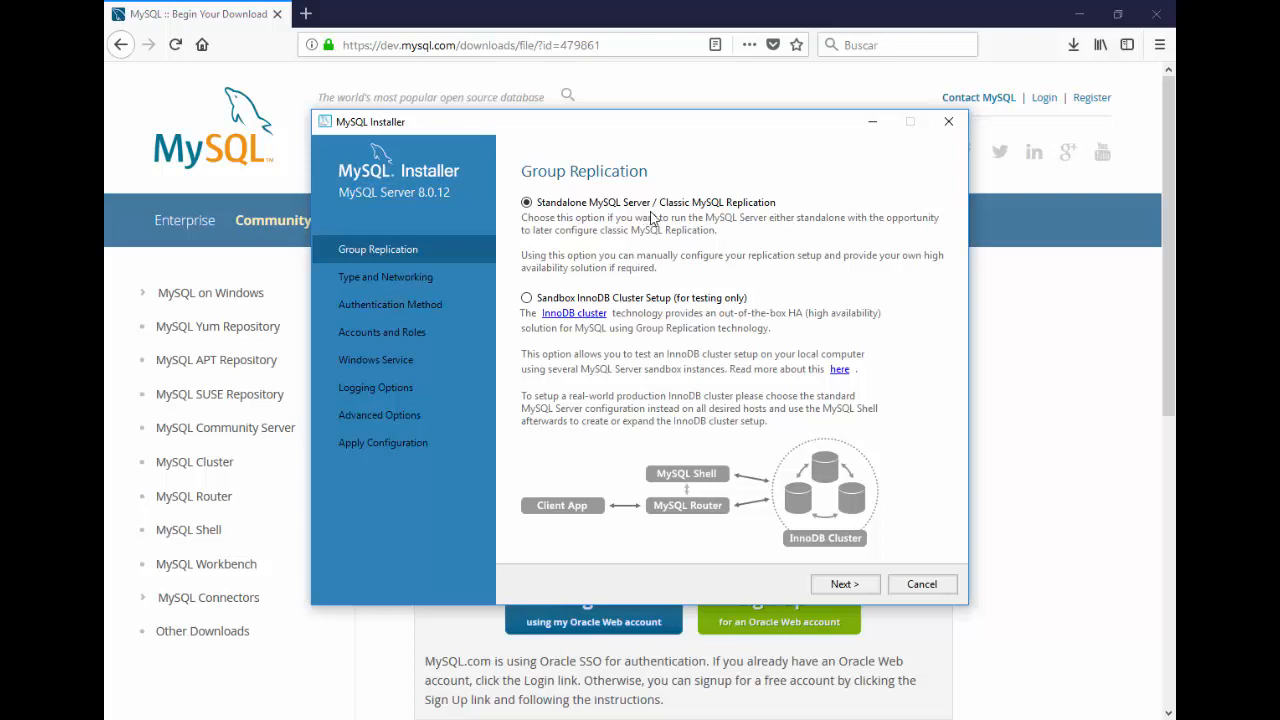
Step: Keep Standalone replication and port 3306 networking, and choose Legacy Authentication Method
click(845, 585)
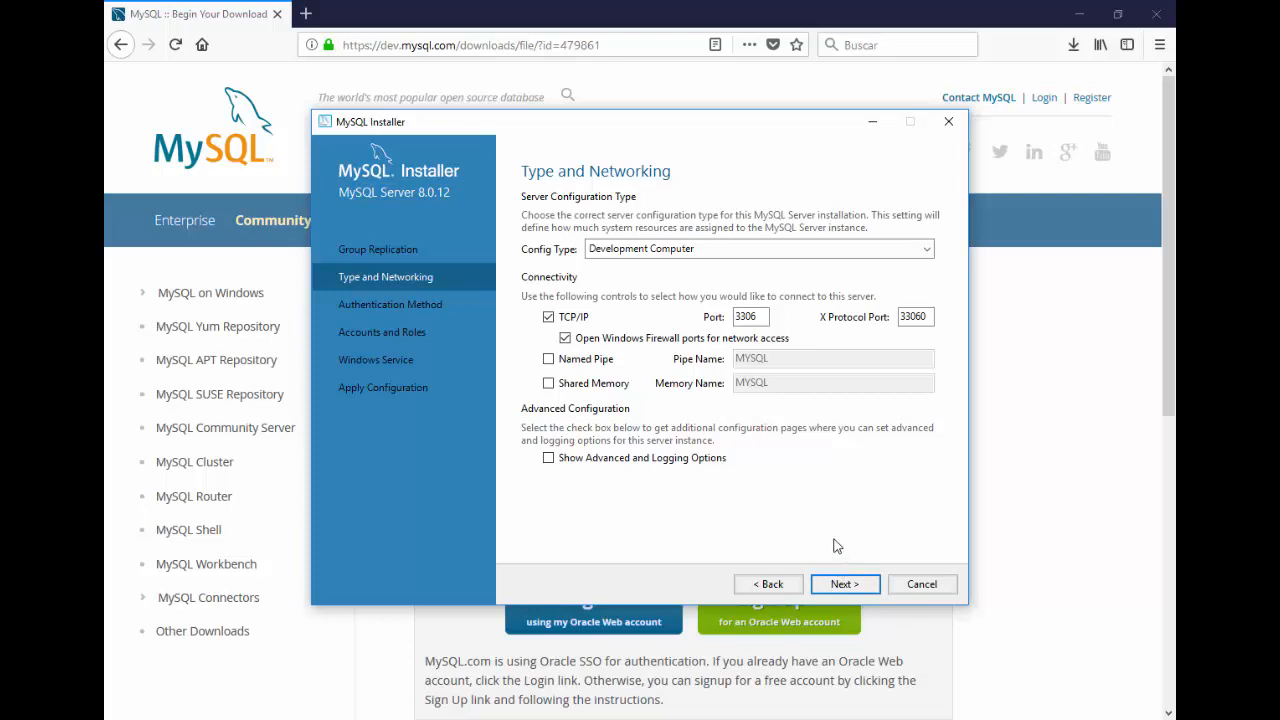
click(845, 585)
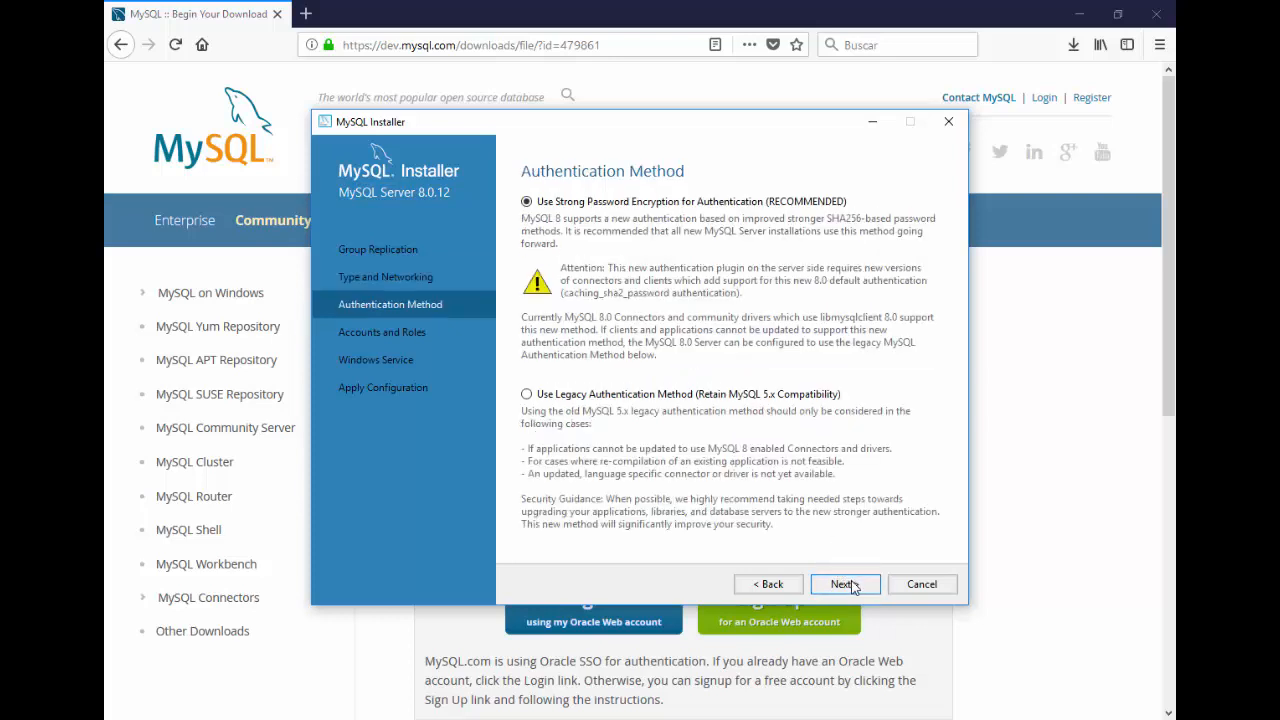
click(638, 394)
Step: Set the root account password, keep the MySQL80 Windows service defaults, and apply the server configuration
click(846, 581)
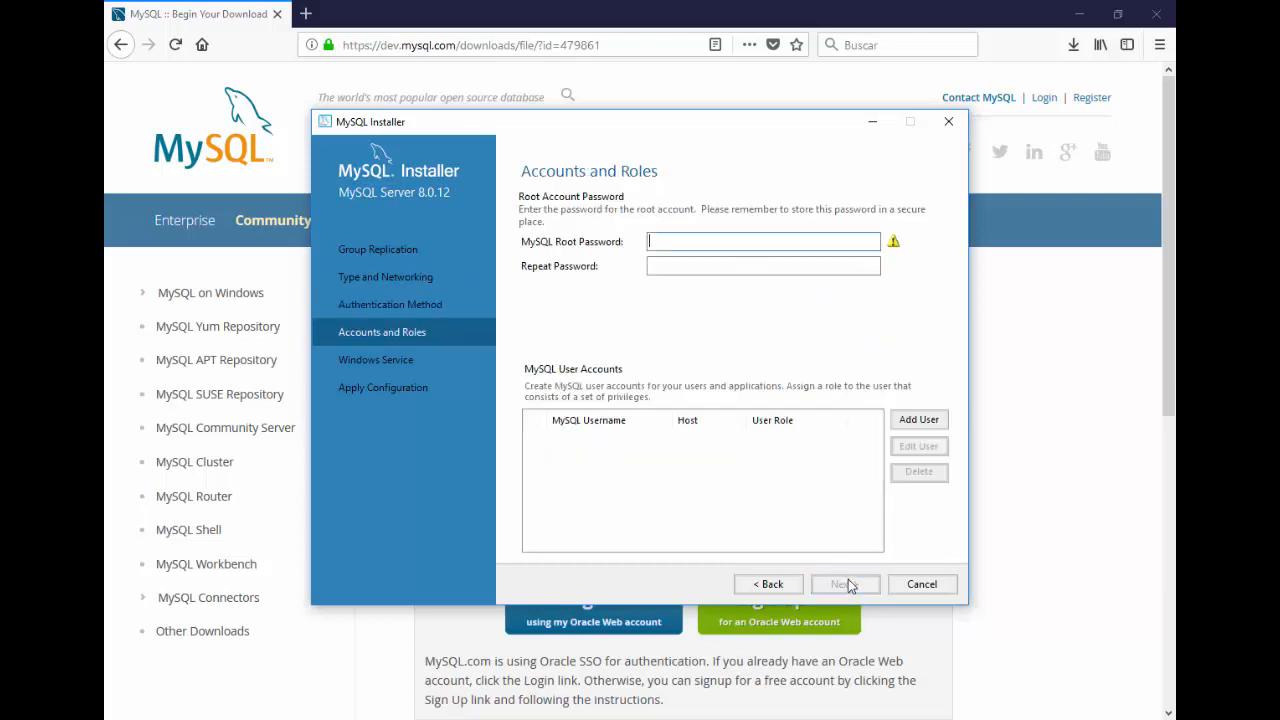
text(••••••••)
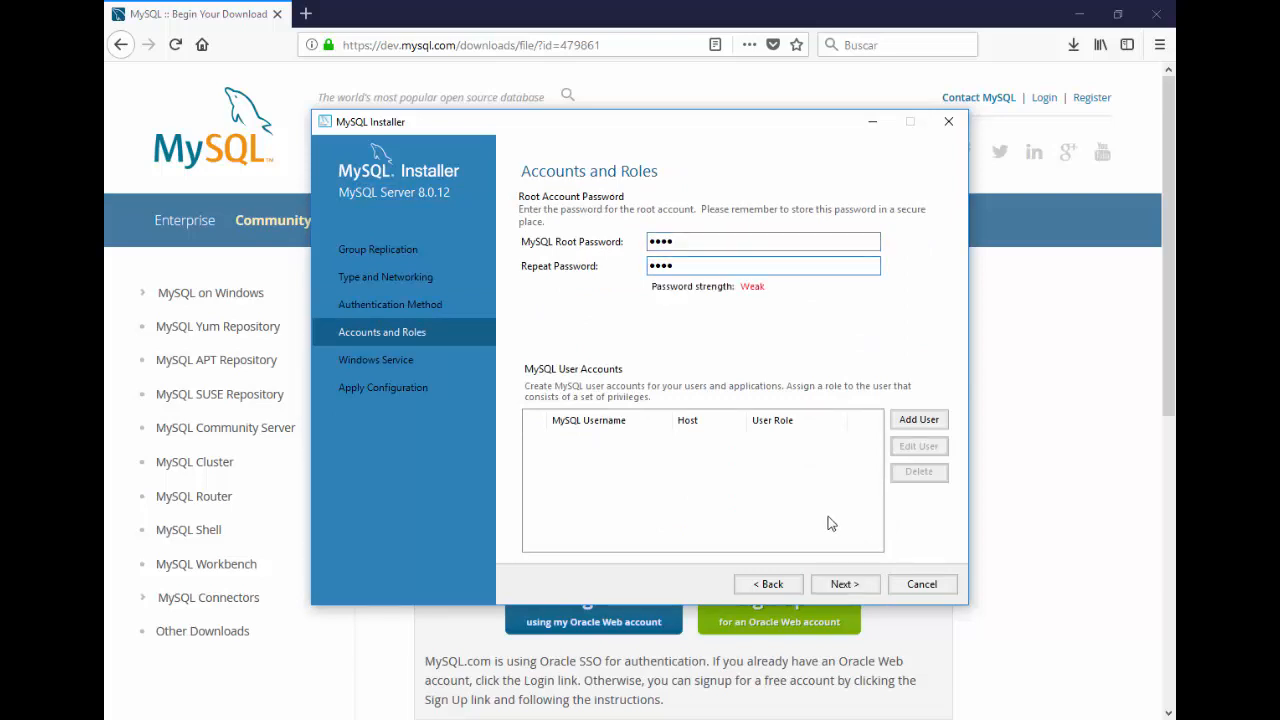
click(866, 590)
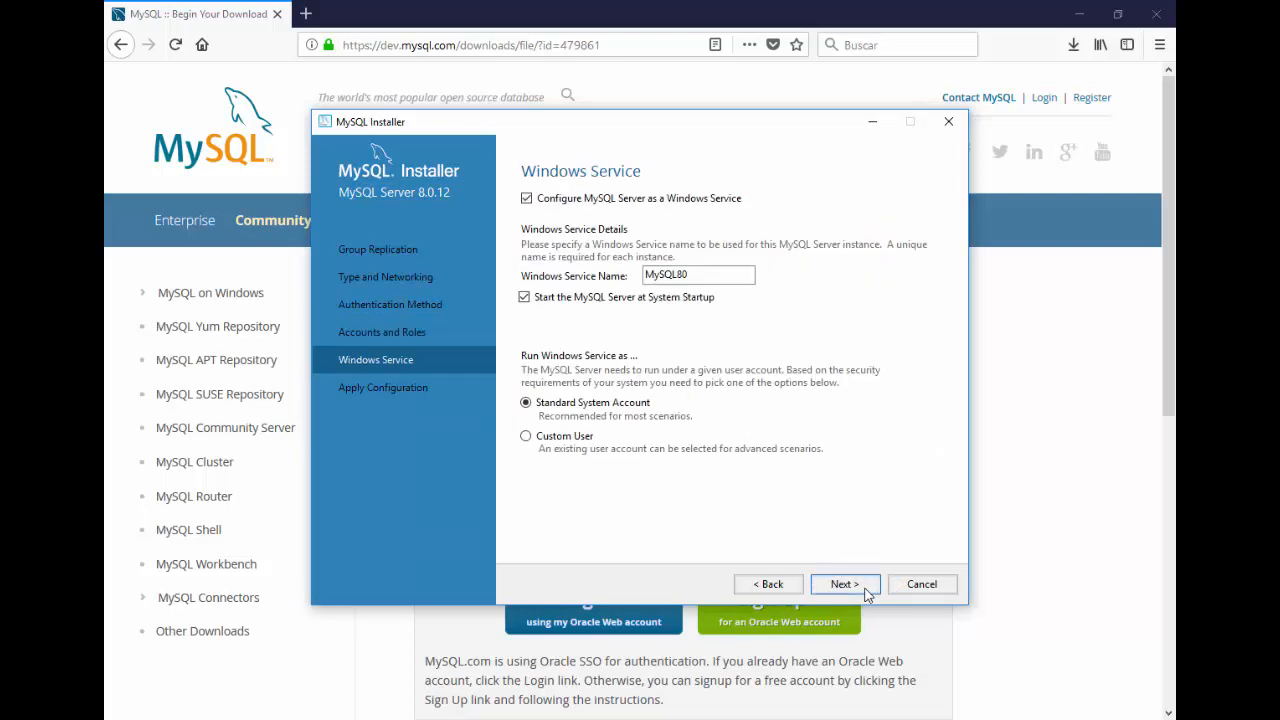
click(845, 585)
click(866, 590)
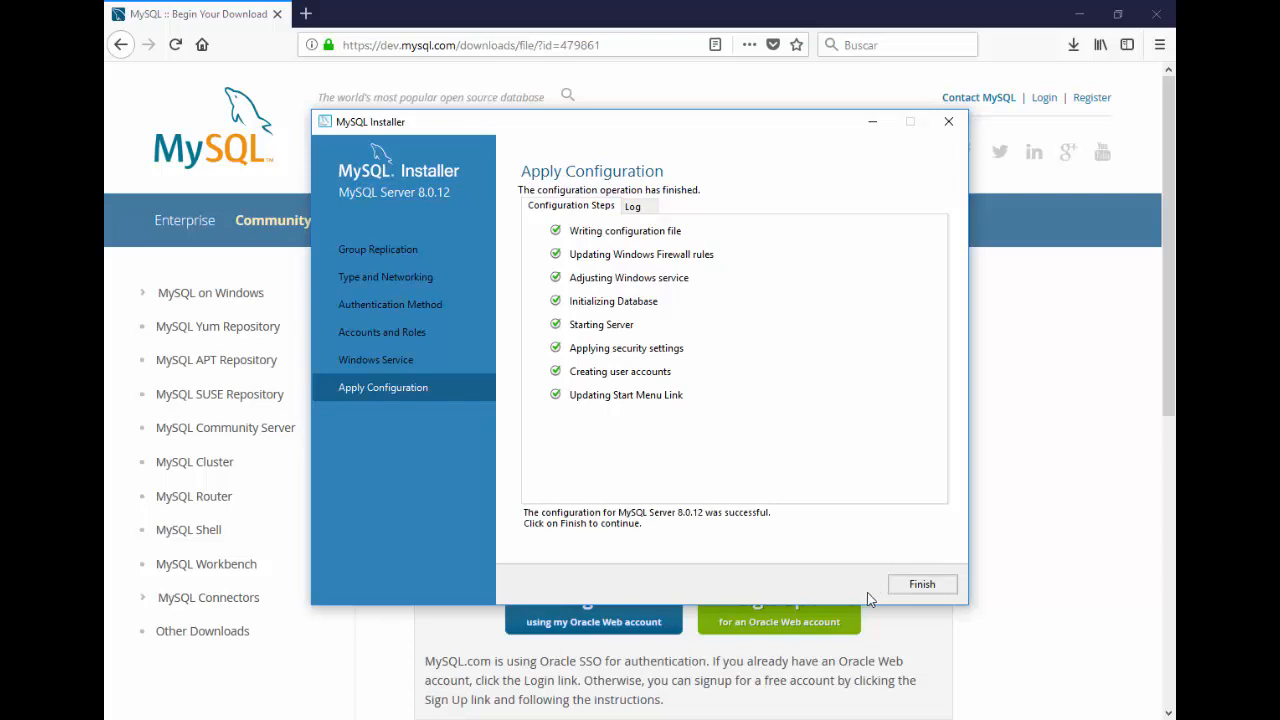
click(908, 588)
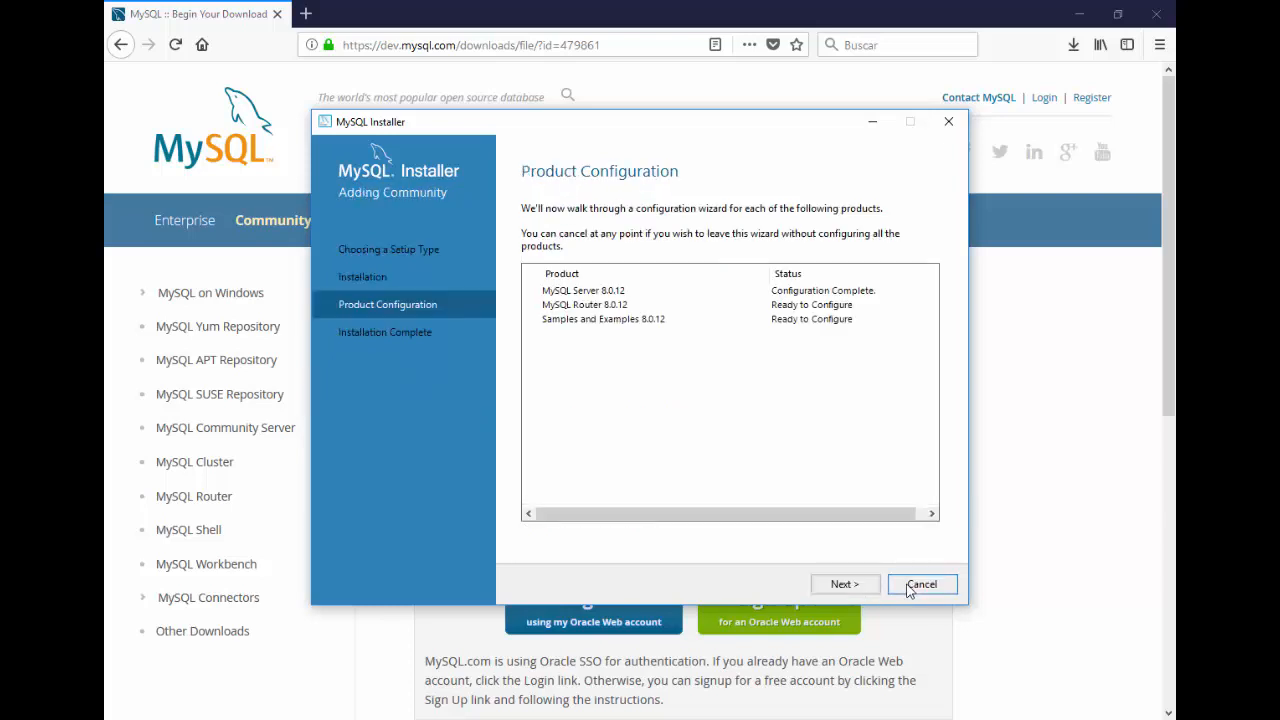
Step: Finish MySQL Router 8.0.12 configuration without setting up a cluster
click(845, 585)
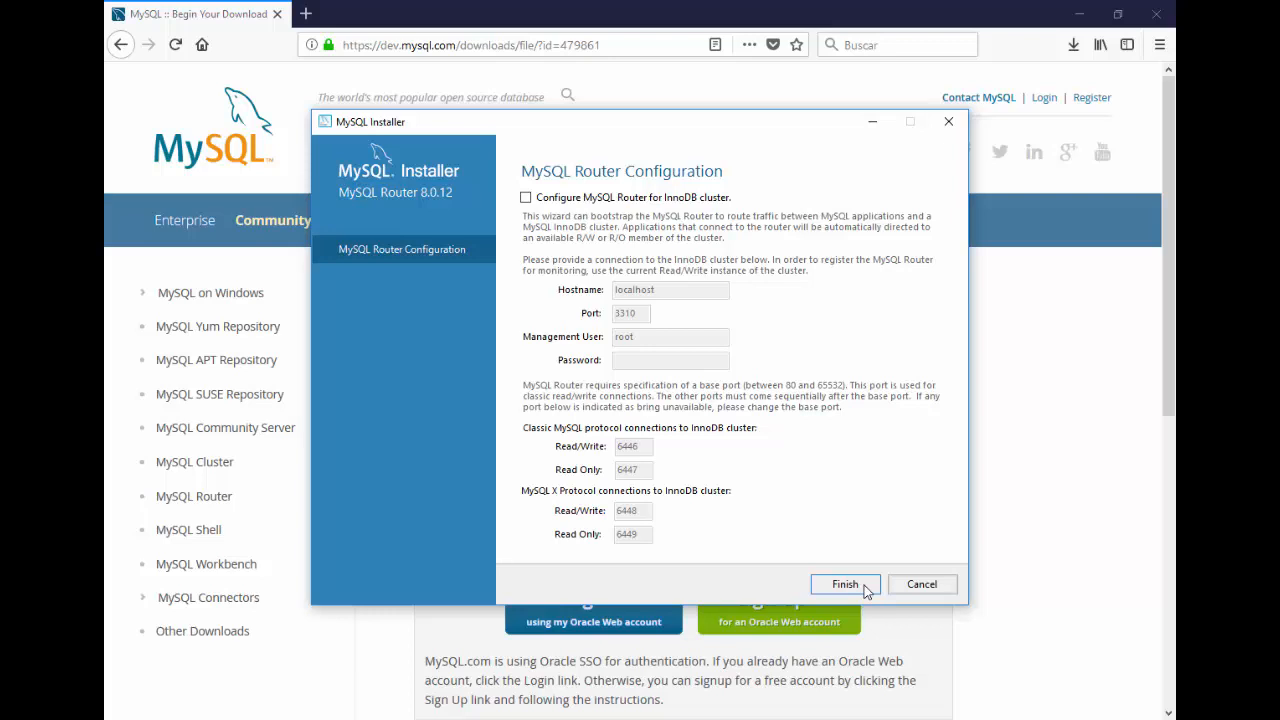
click(845, 585)
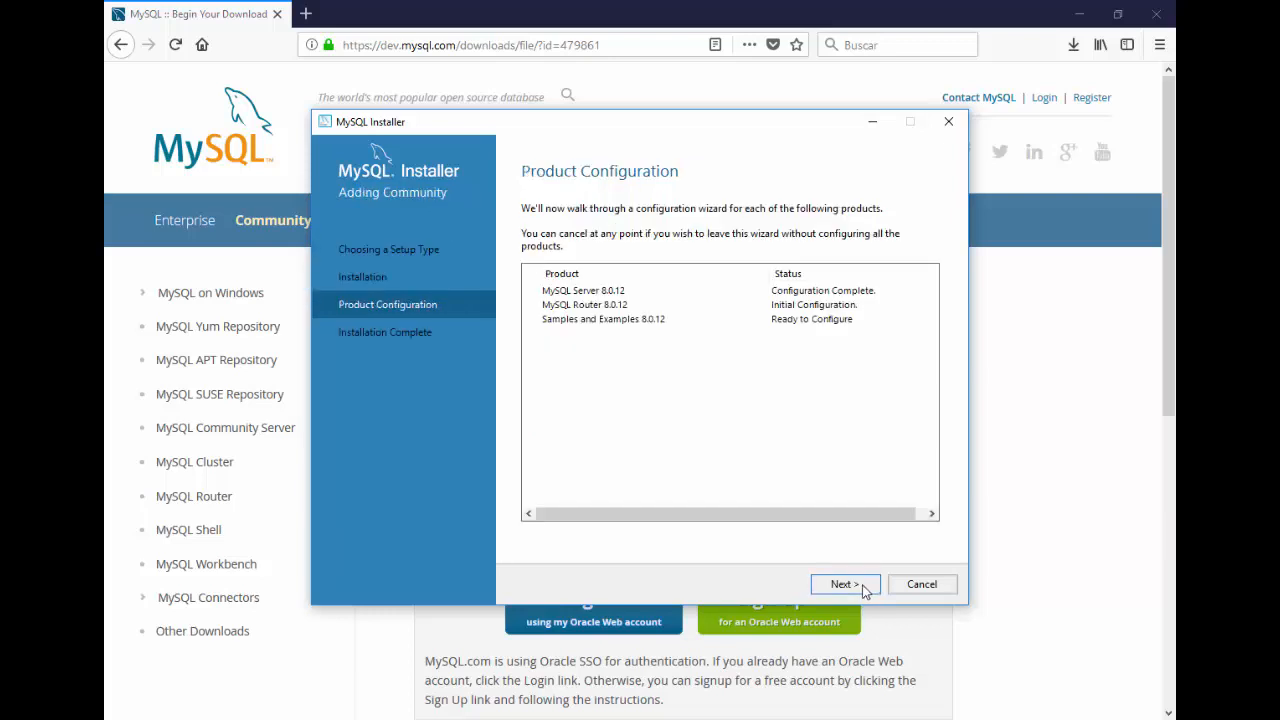
click(863, 588)
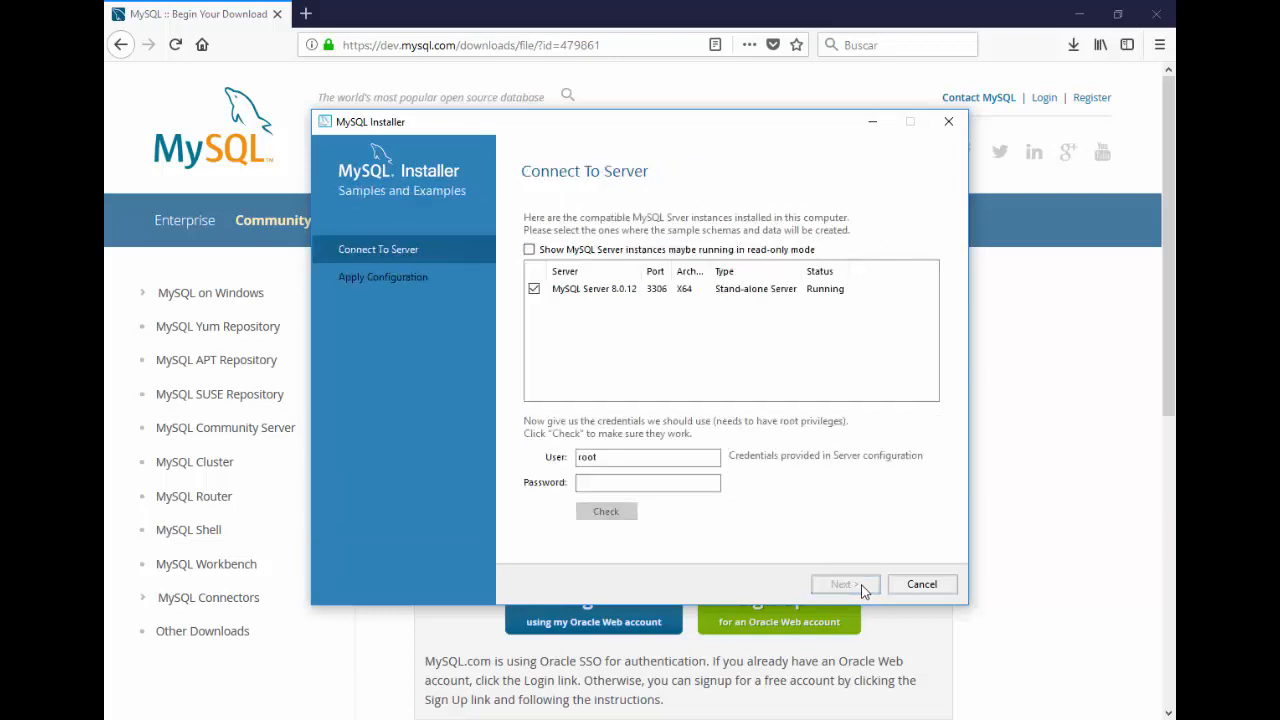
Step: Verify the root password against the server, then apply the Samples and Examples configuration
click(702, 483)
text(root)
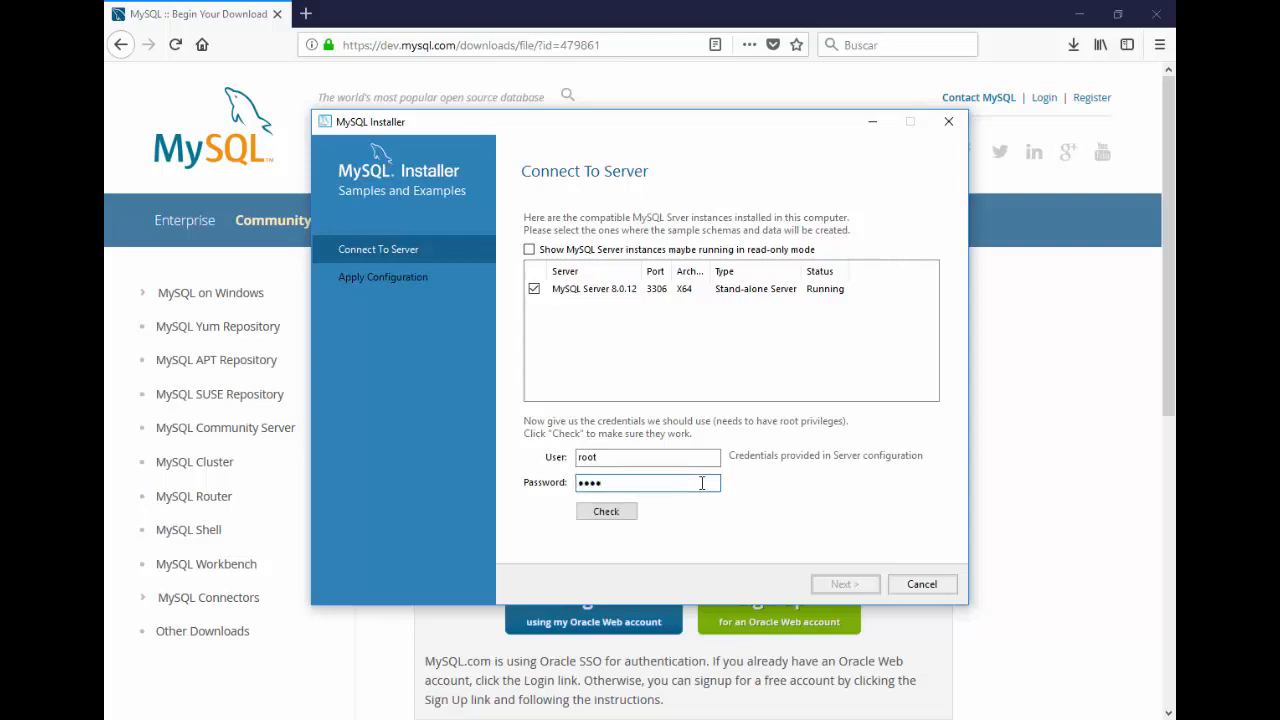
click(606, 511)
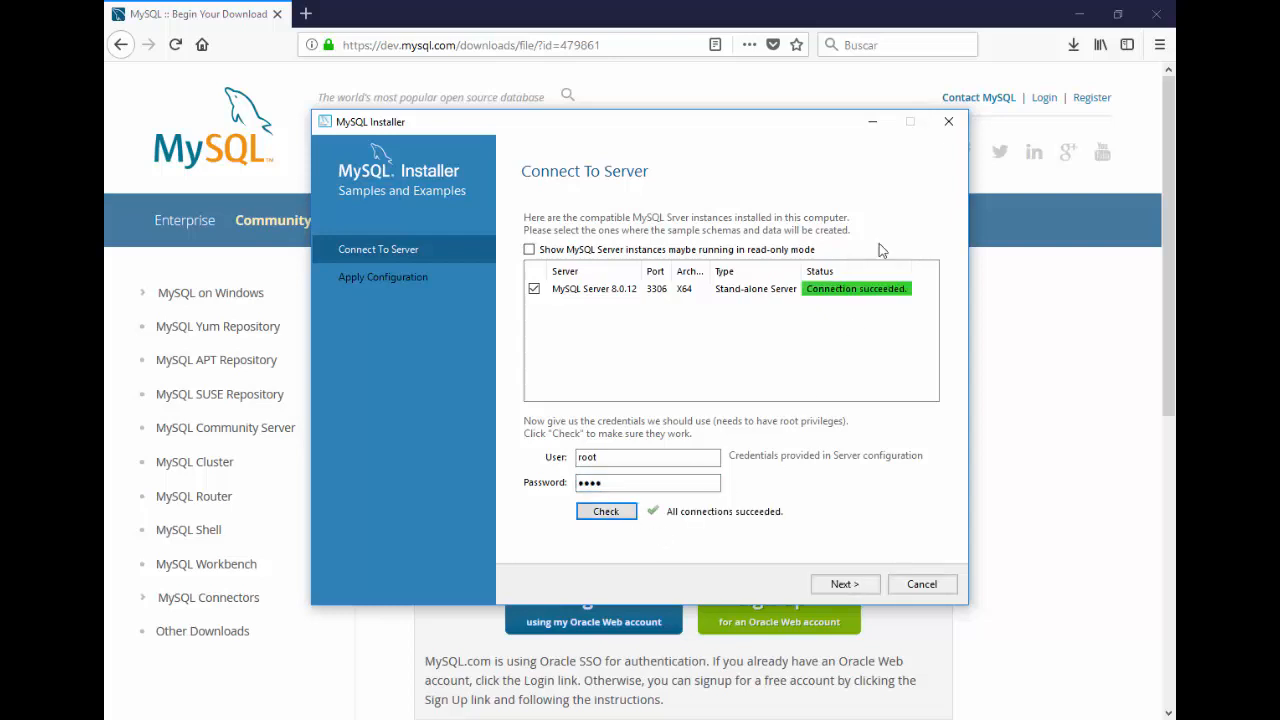
click(862, 590)
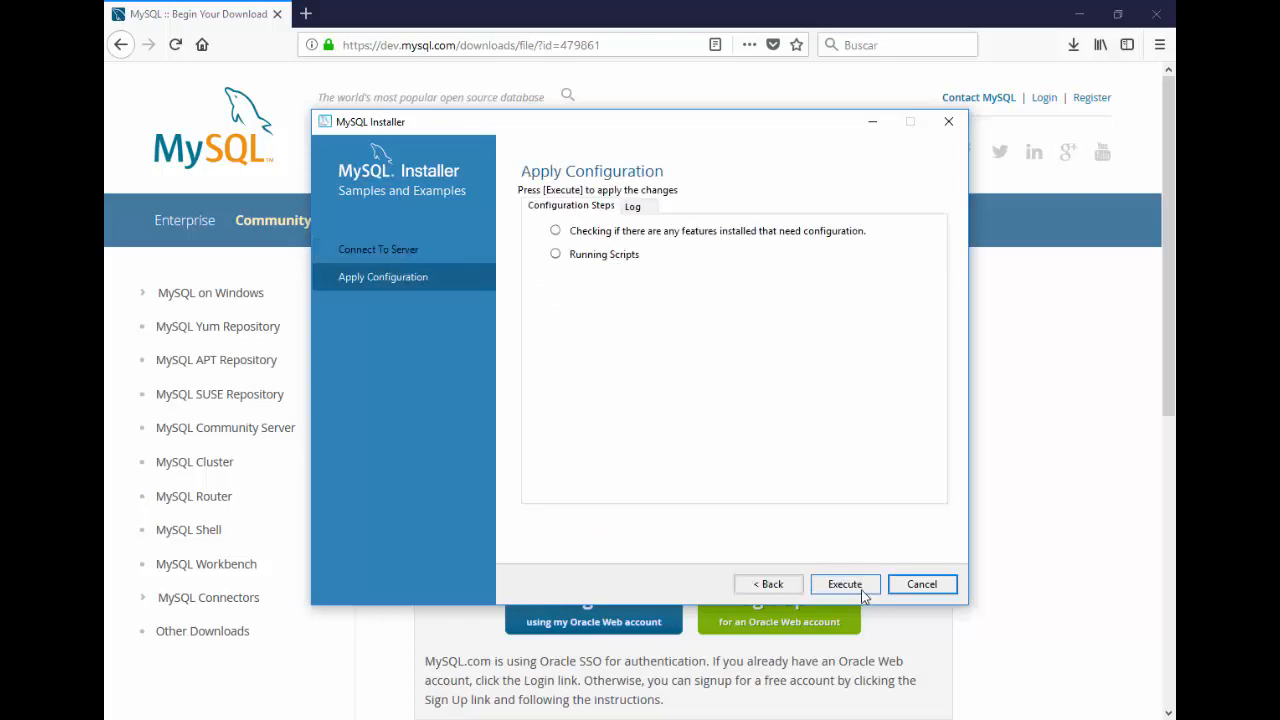
click(863, 591)
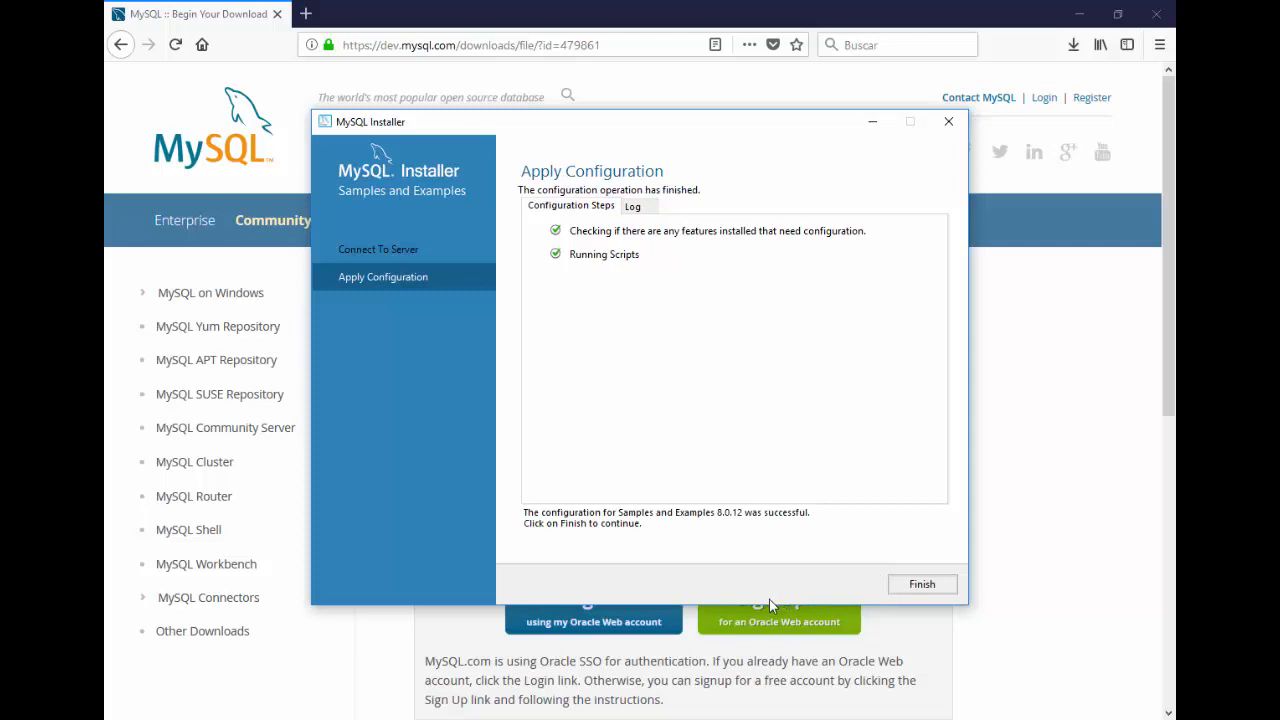
click(905, 586)
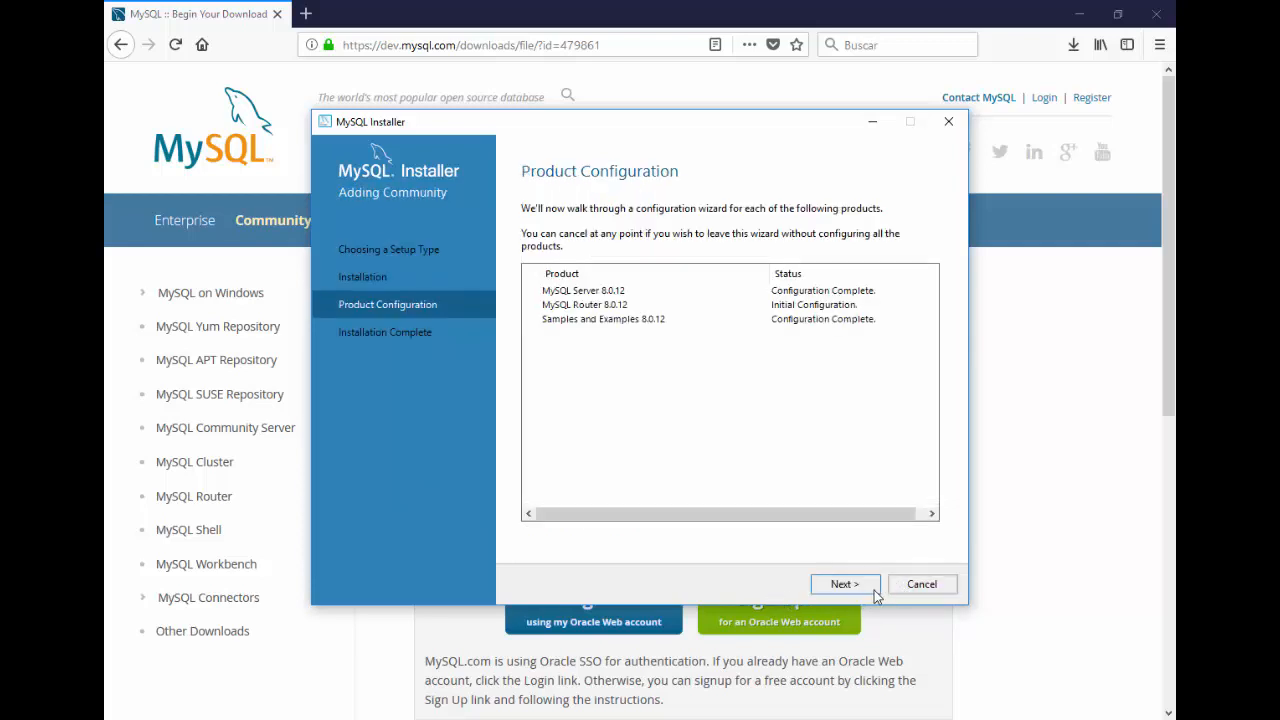
Step: Complete MySQL Installer setup and close the MySQL Shell console
click(874, 589)
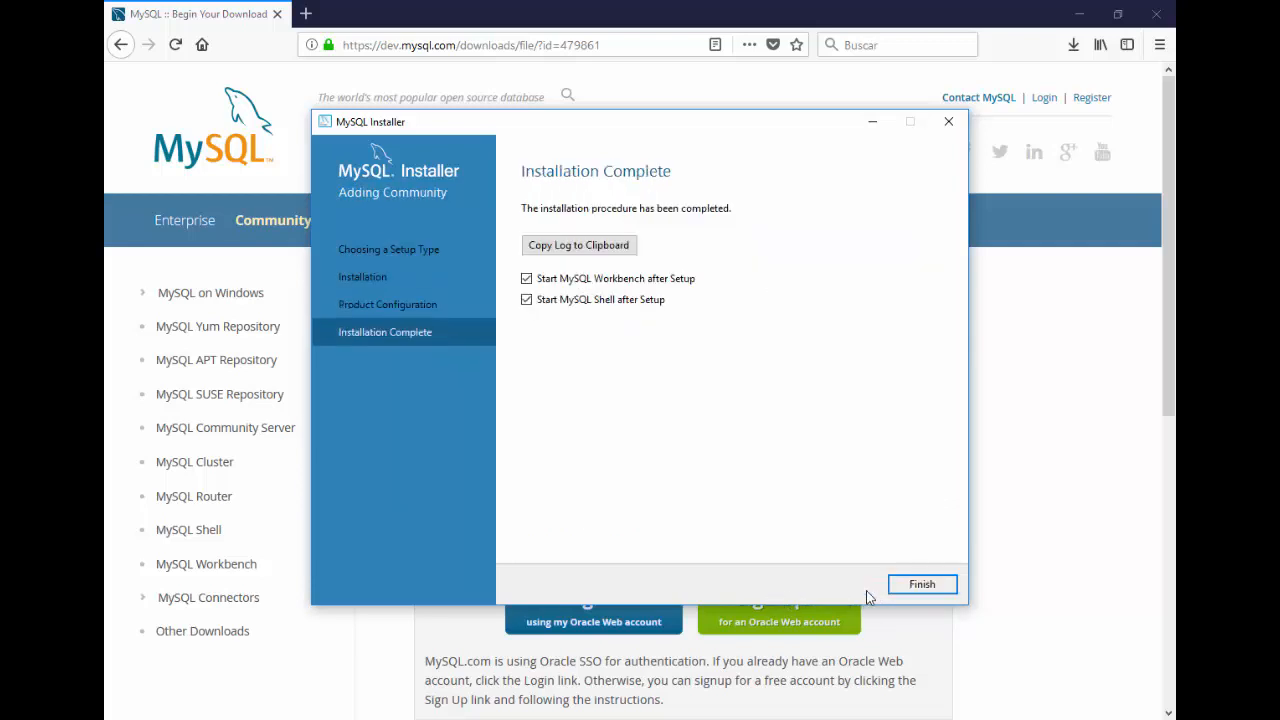
click(921, 584)
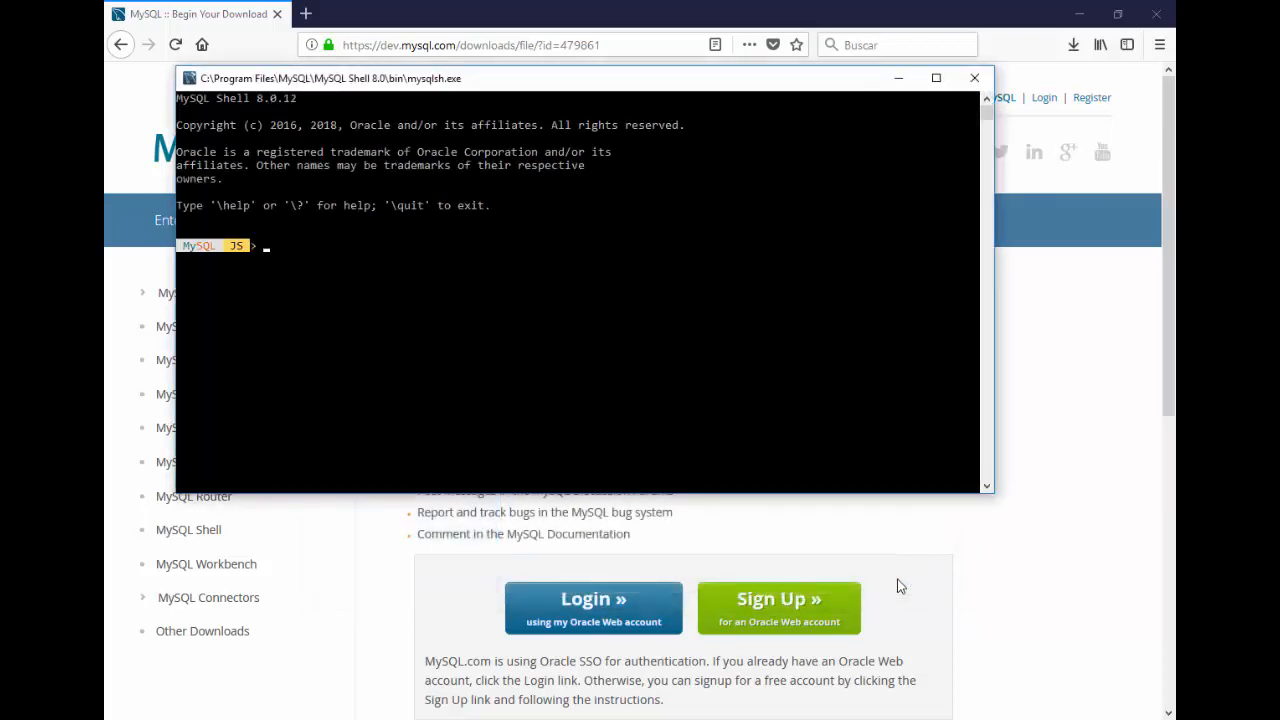
click(975, 78)
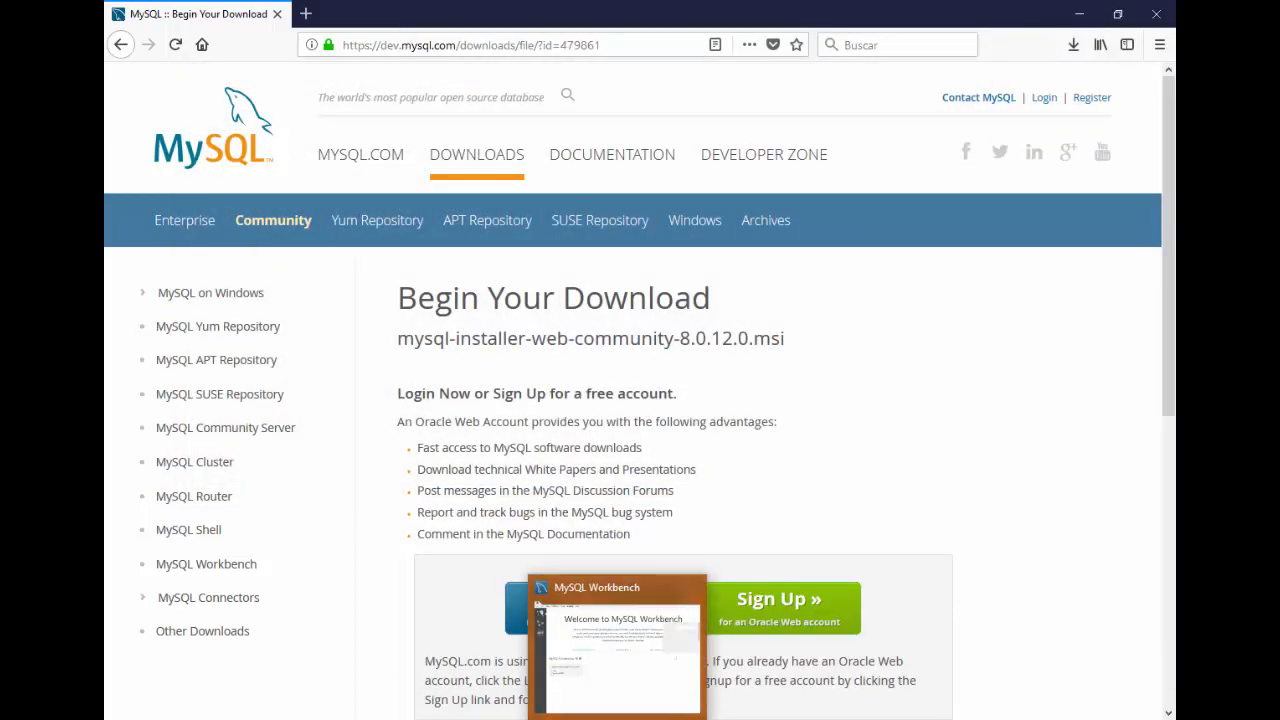
Step: Bring MySQL Workbench to the front and move its window fully into view
click(617, 717)
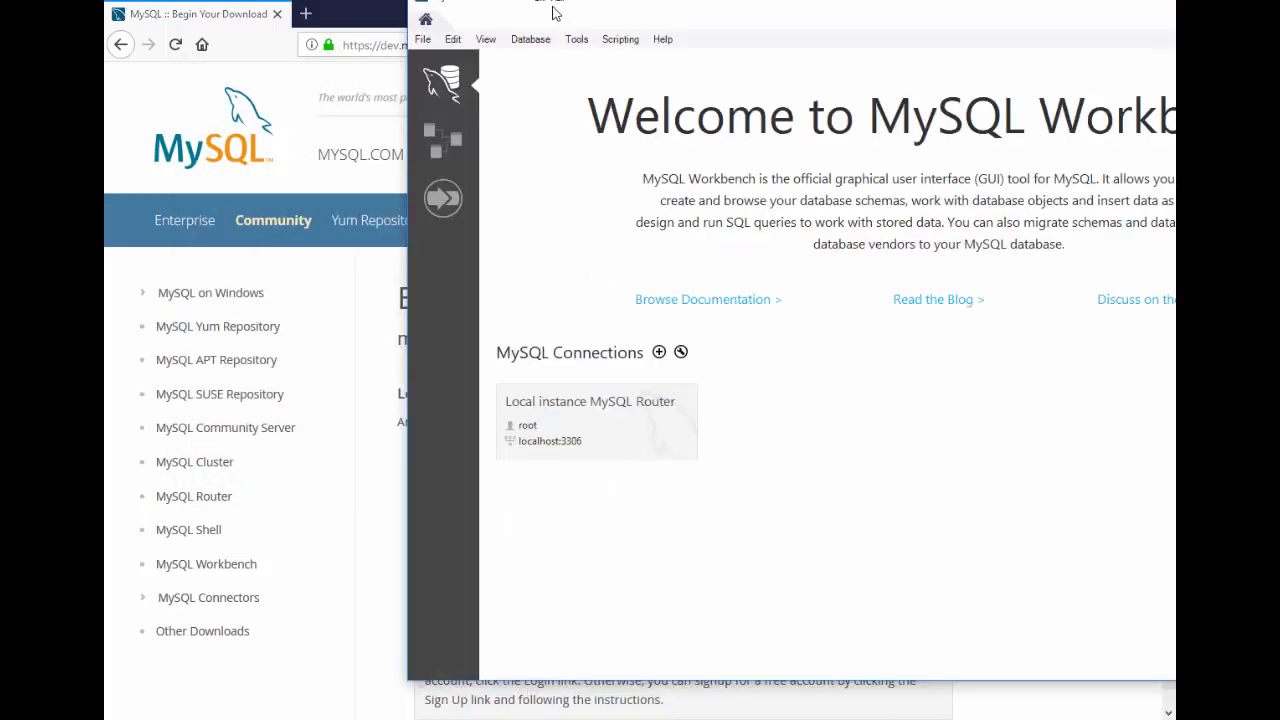
drag(540, 16, 227, 76)
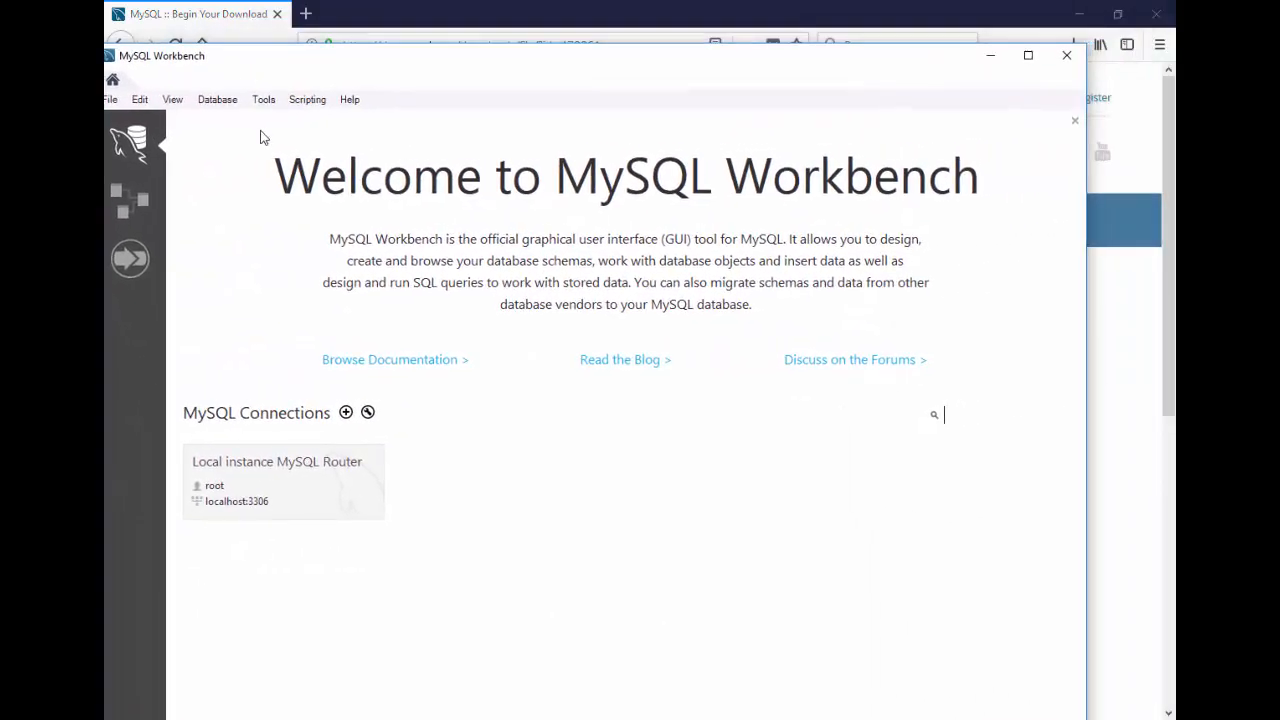
click(957, 714)
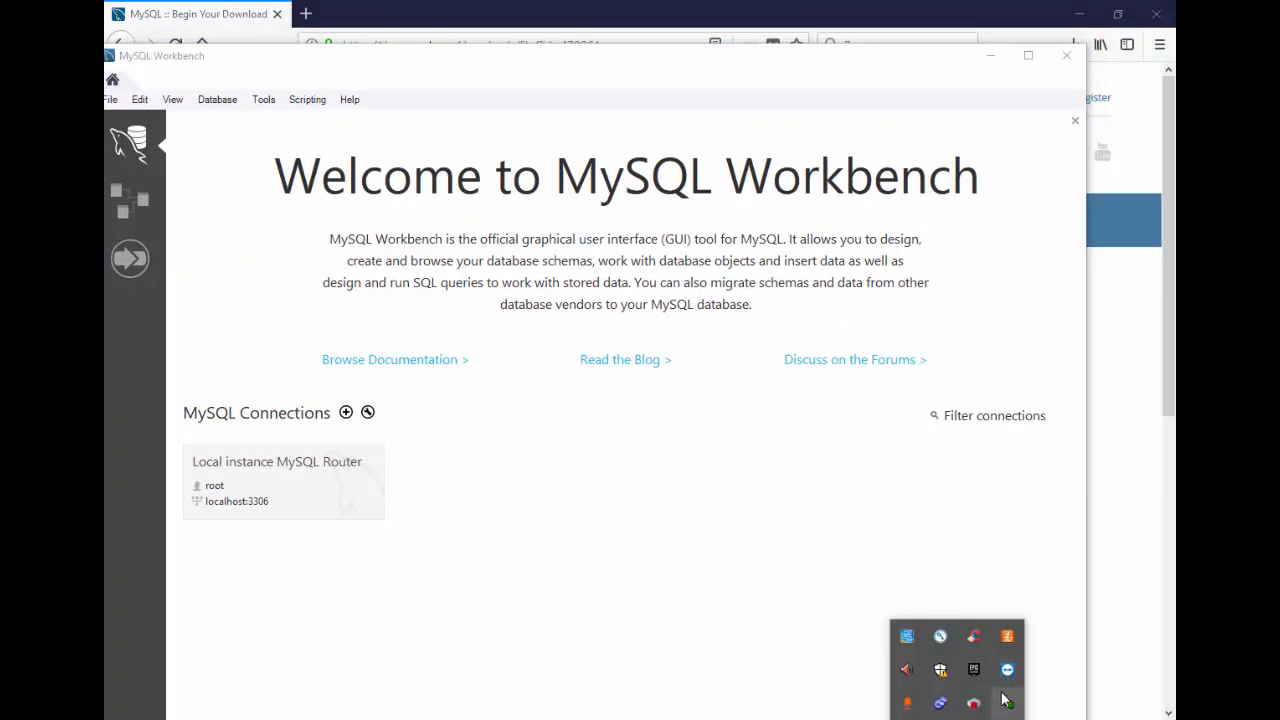
Step: Reopen MySQL Installer - Community by searching 'mysql' from the Windows start menu
click(790, 688)
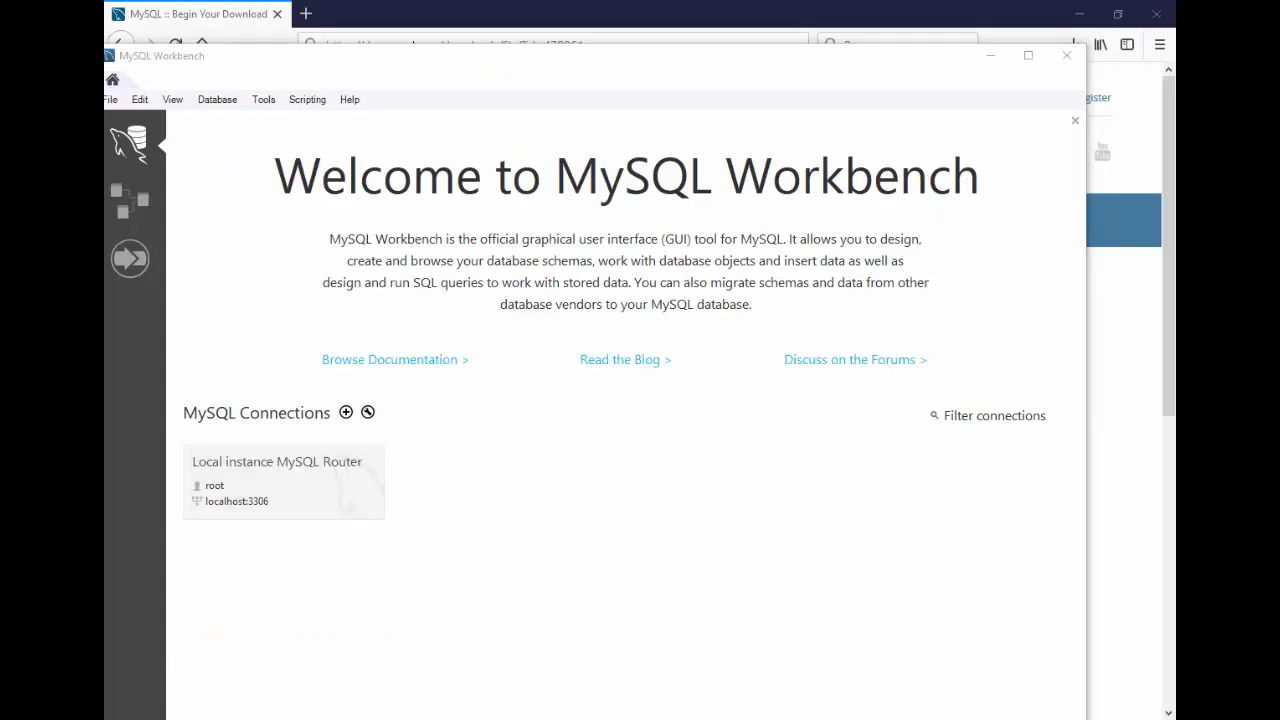
key(super)
text(mysql)
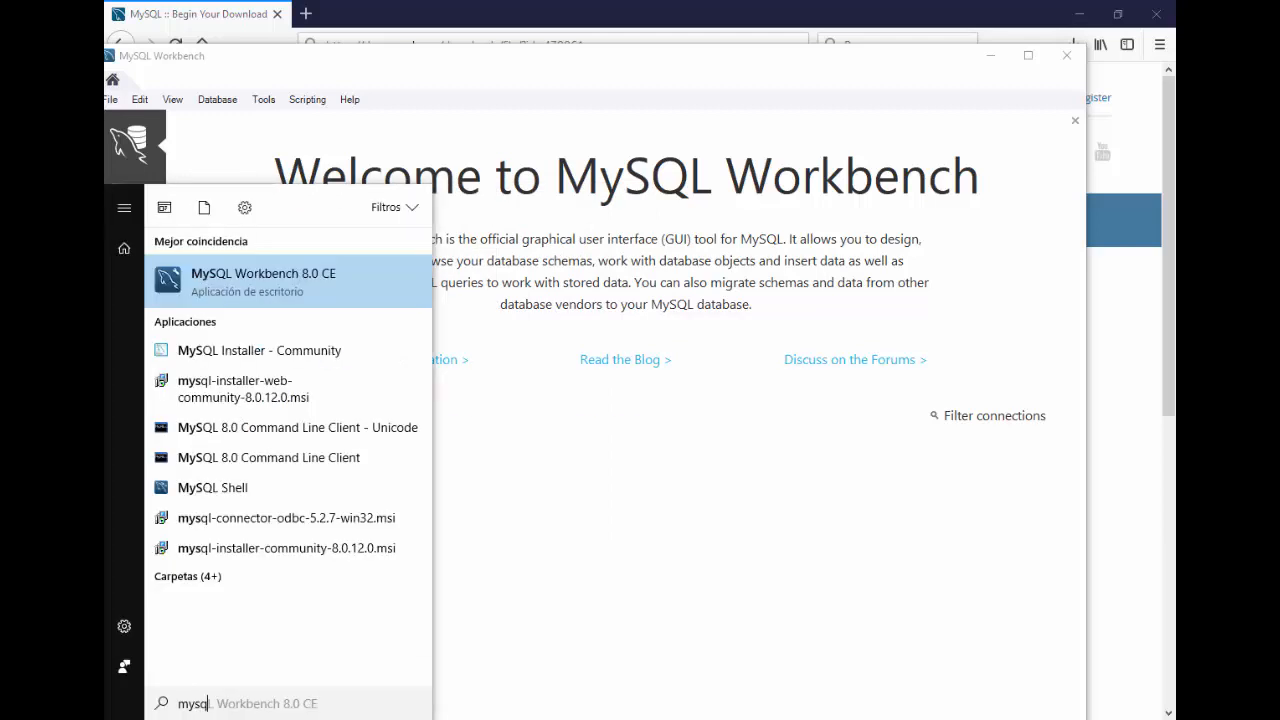
click(259, 350)
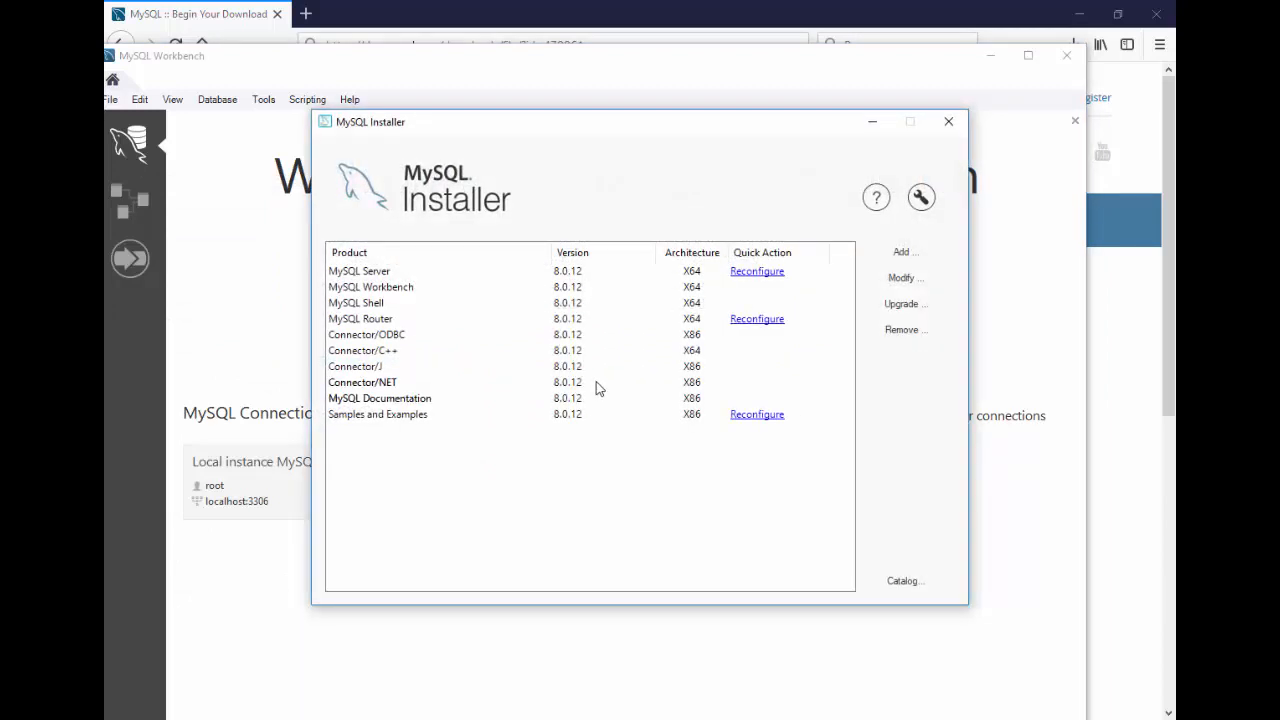
Step: Uninstall Connector/ODBC 8.0.12, leaving nine MySQL products installed
click(895, 332)
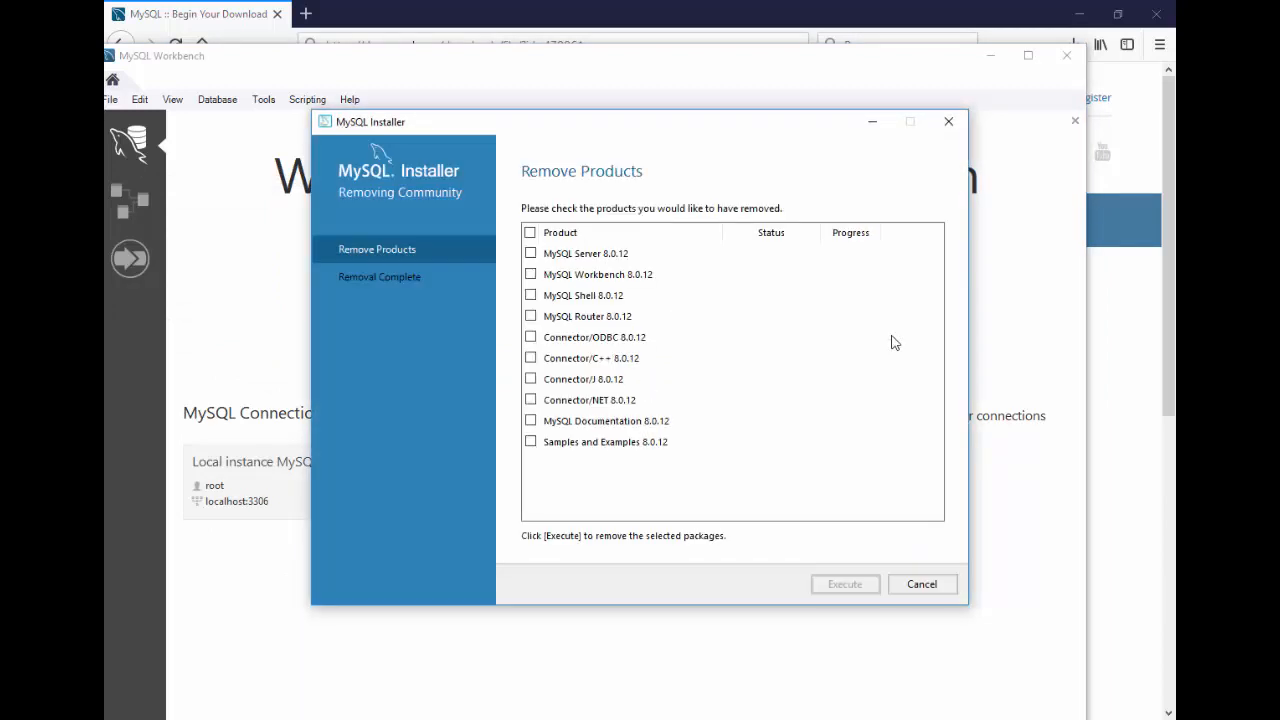
click(530, 337)
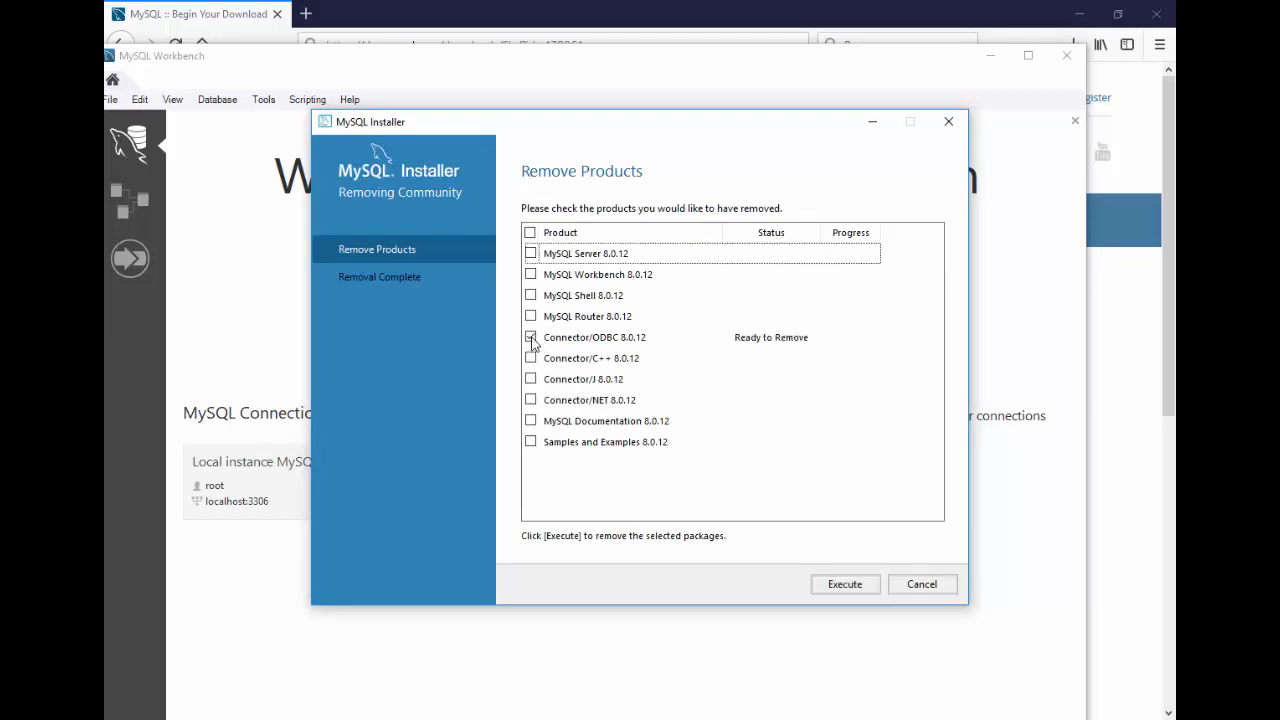
click(843, 586)
click(689, 427)
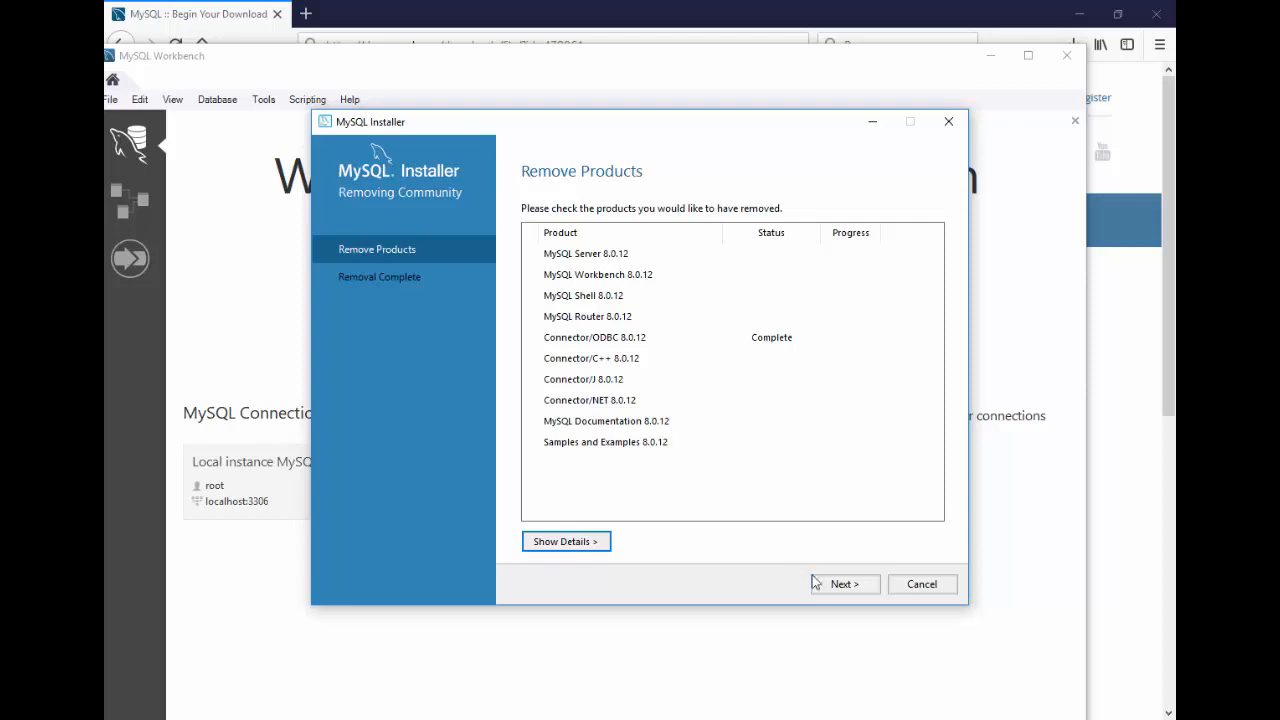
click(820, 585)
click(902, 586)
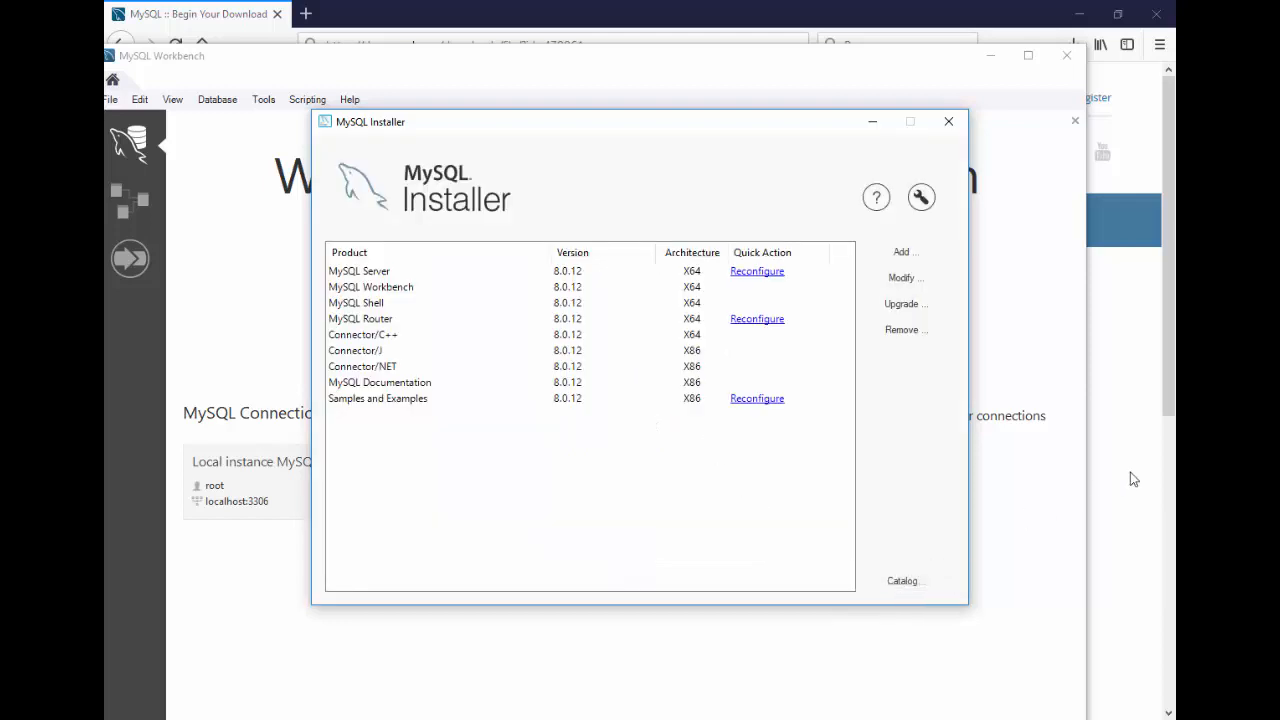
click(1130, 472)
Step: Google 'conector obdc 5 mysql' and open the MySQL Download Connector/ODBC result
click(548, 47)
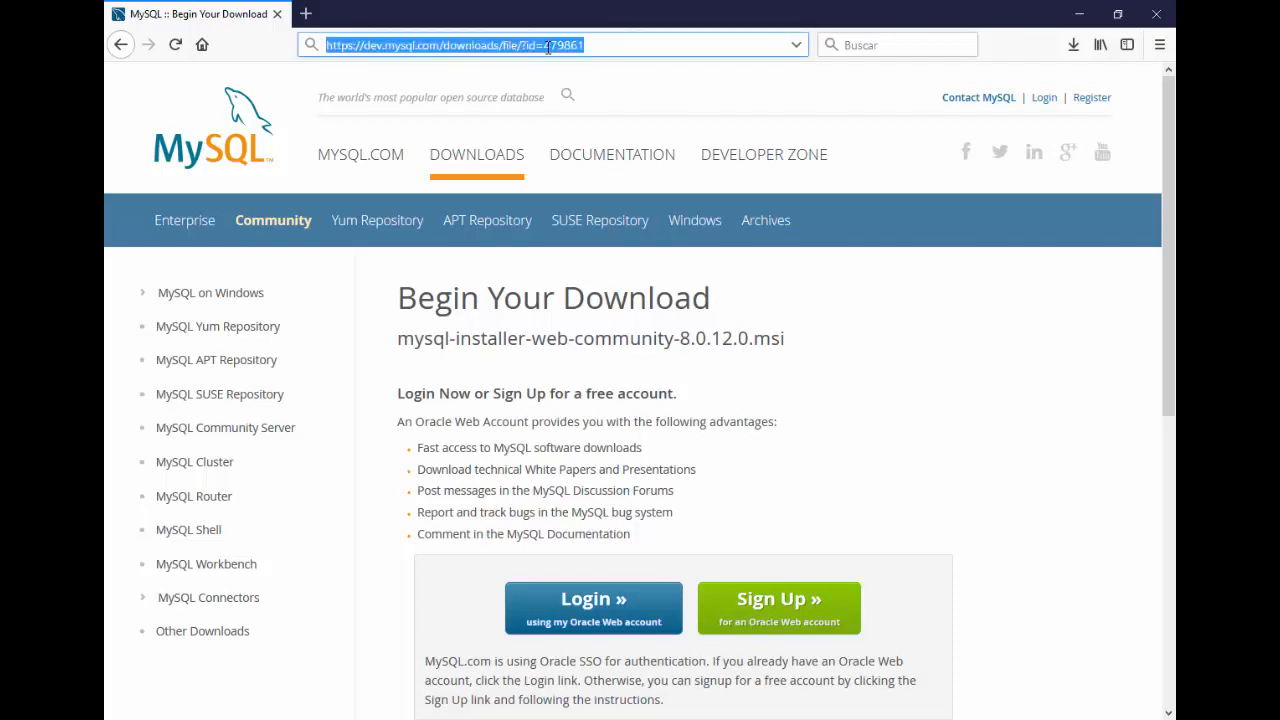
text(conecto)
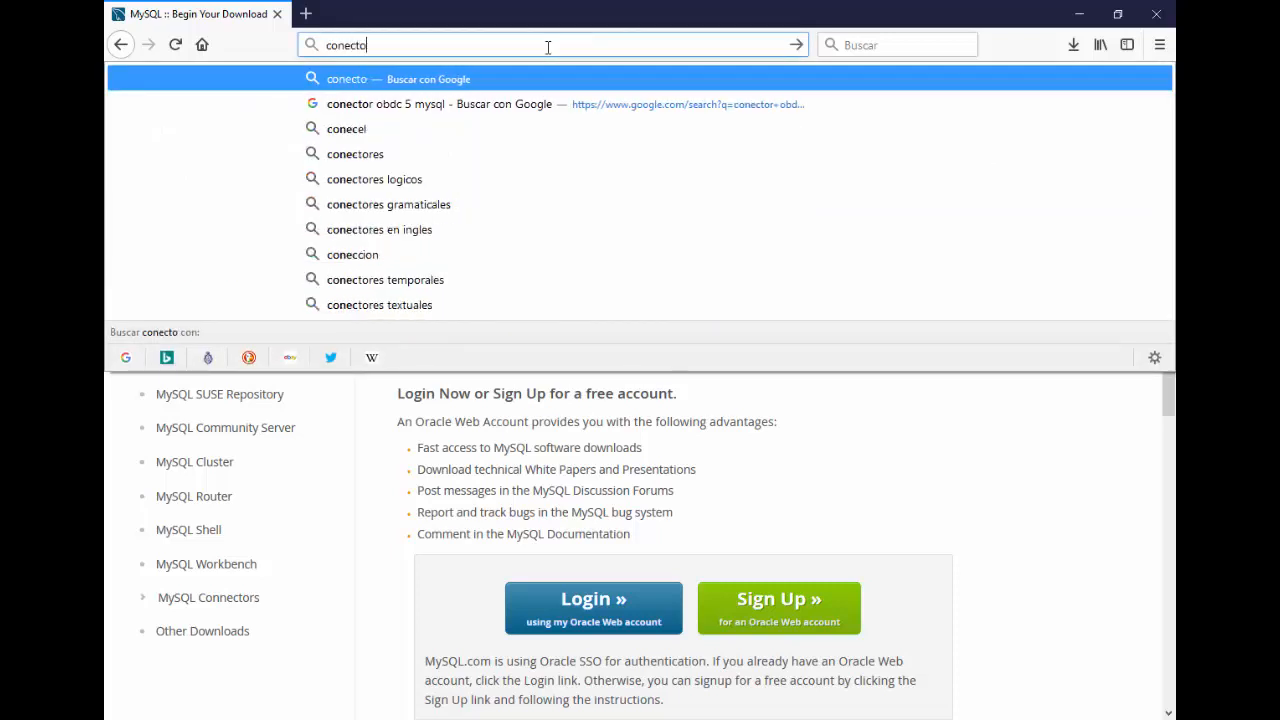
text(r obdce)
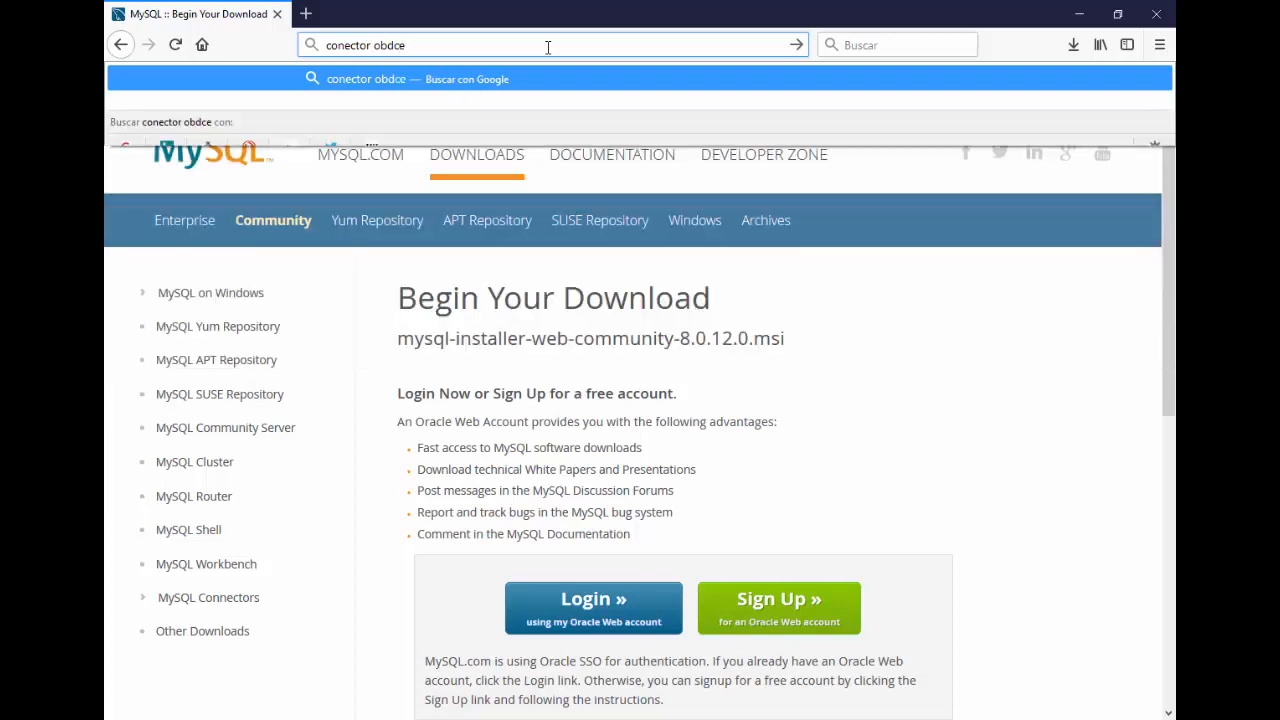
key(BackSpace)
text(mysql)
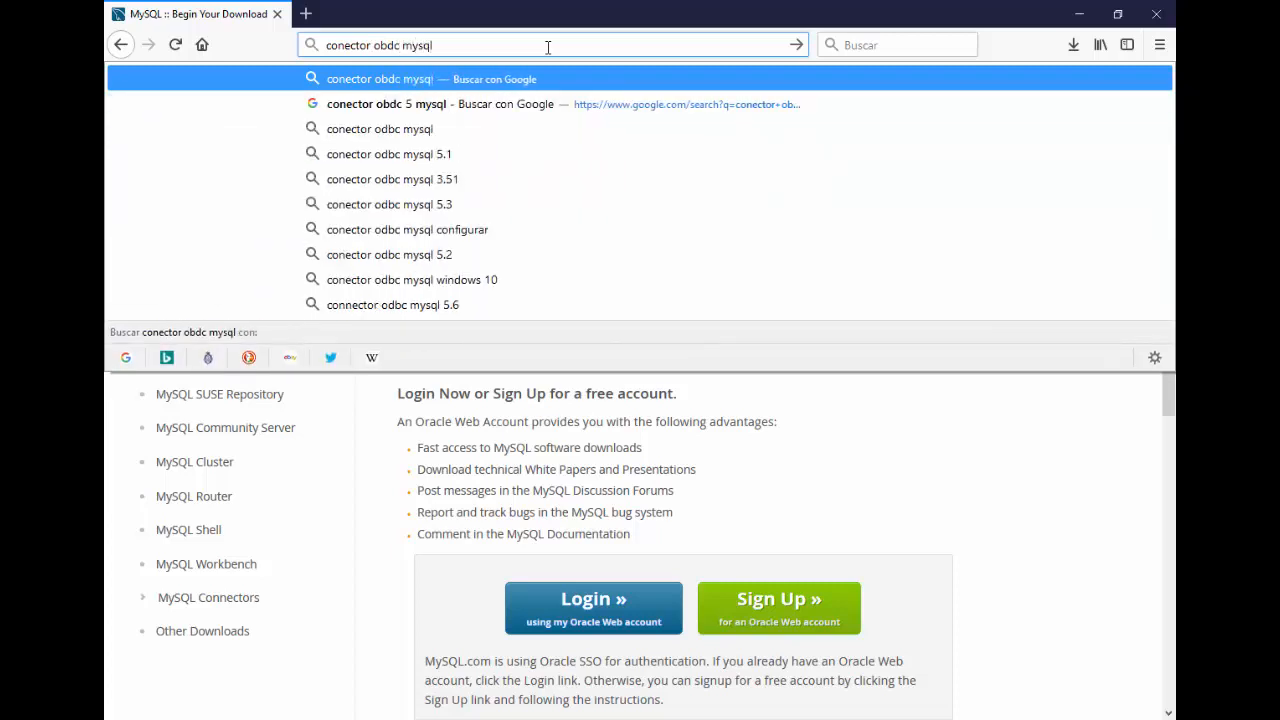
key(Return)
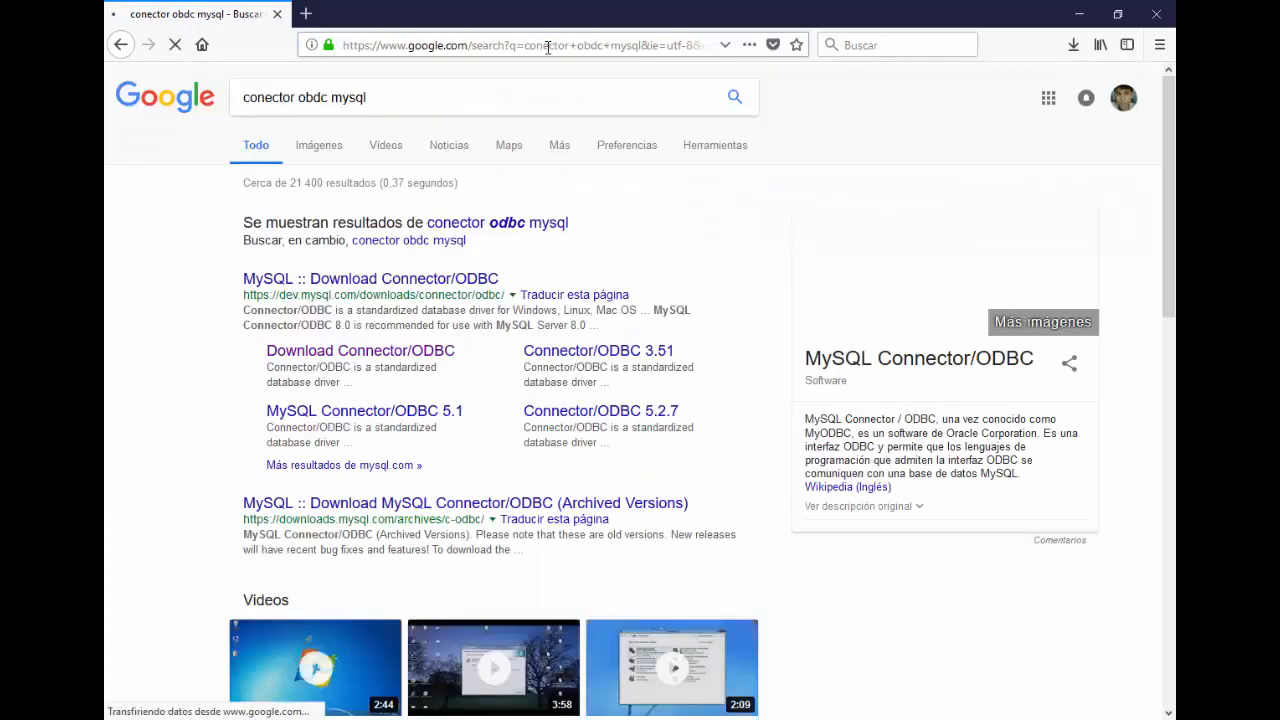
click(334, 97)
text(5)
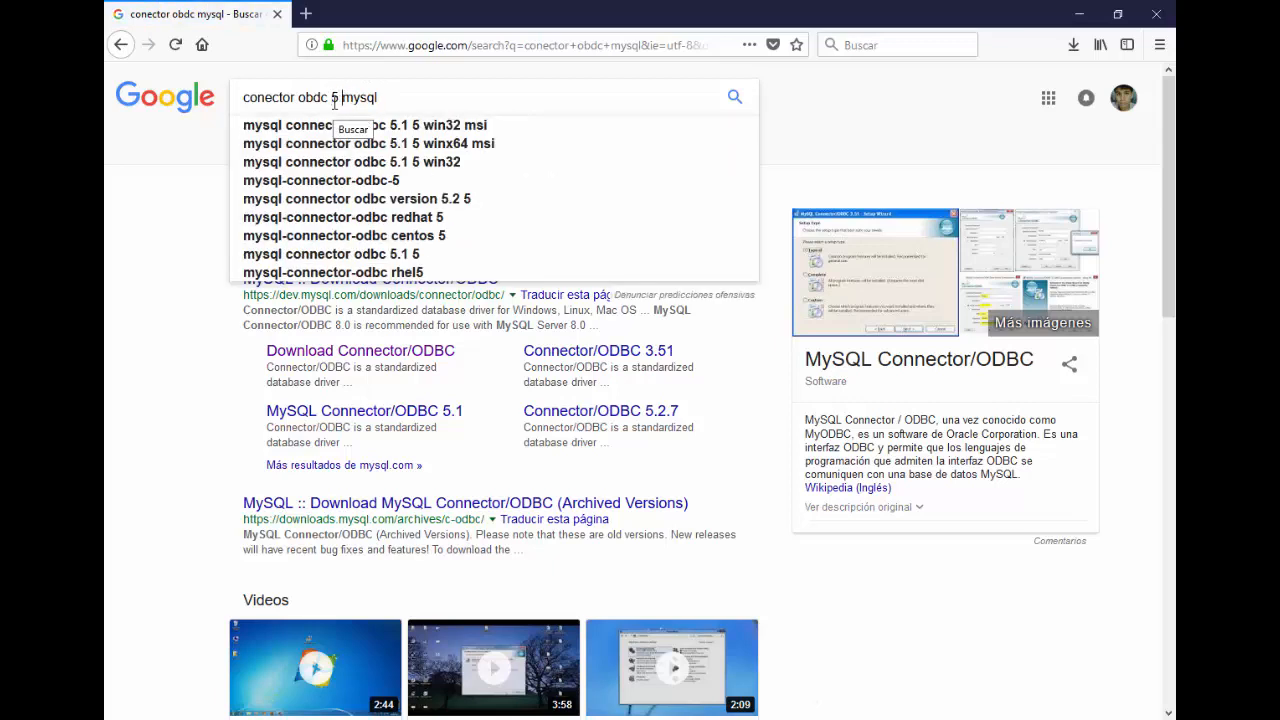
key(Return)
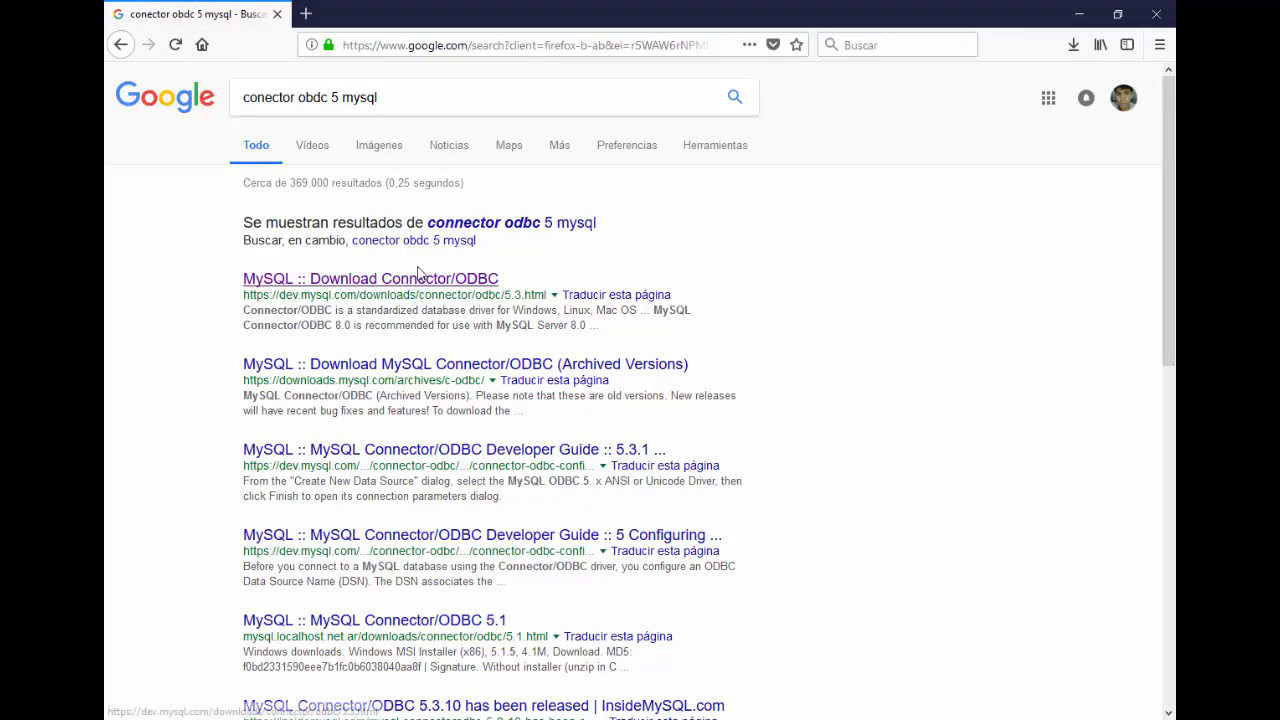
click(425, 283)
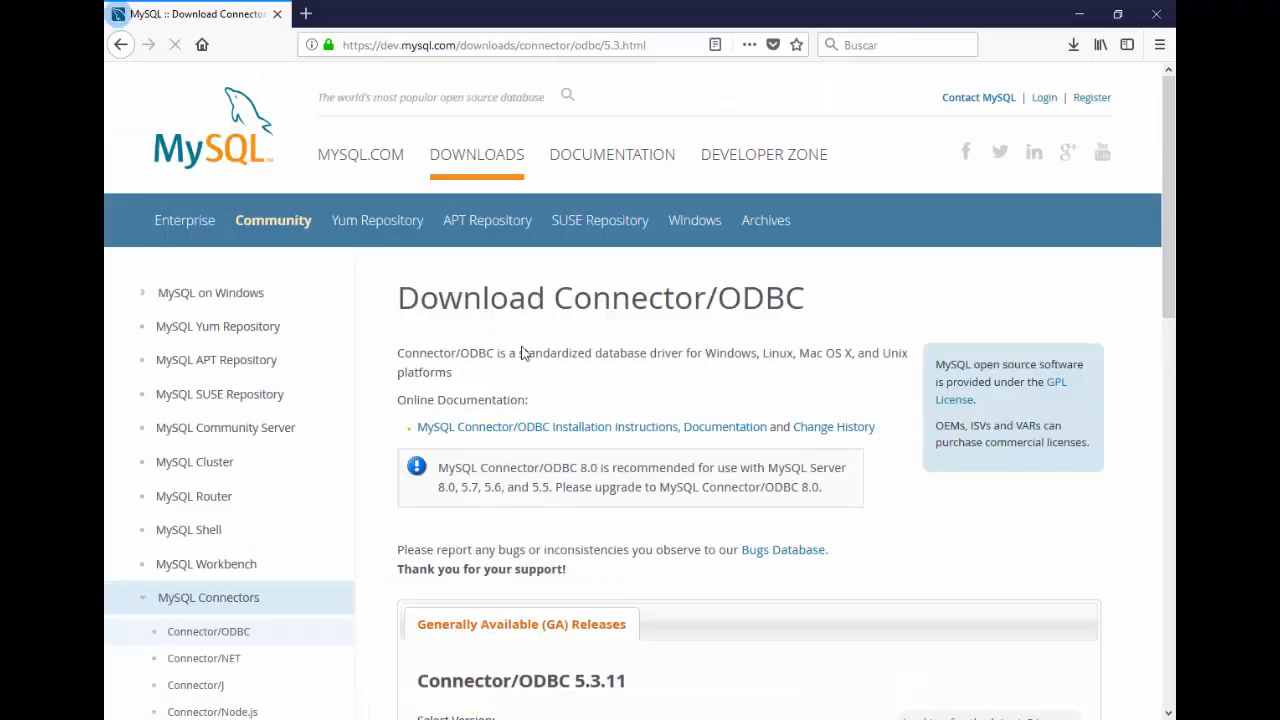
Step: Start downloading the Connector/ODBC 5.3.11 Windows 32-bit MSI installer without signing in
scroll(548, 354, down, 5)
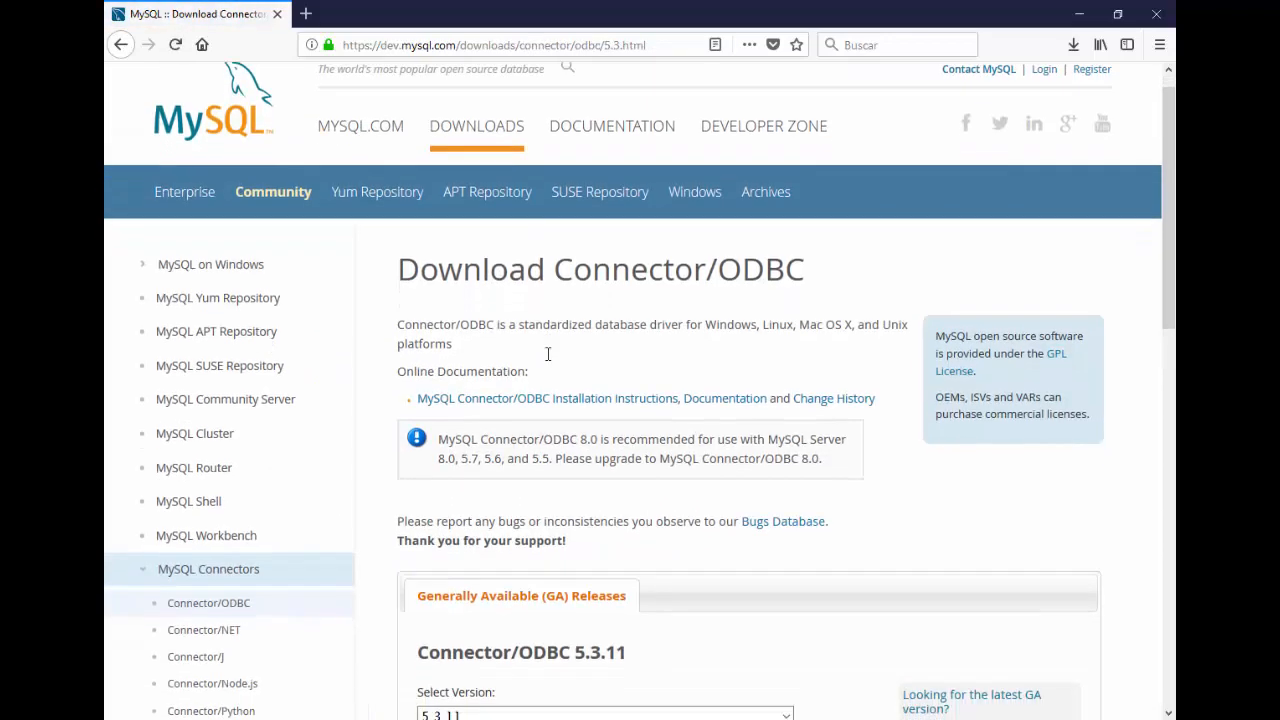
scroll(548, 360, down, 1)
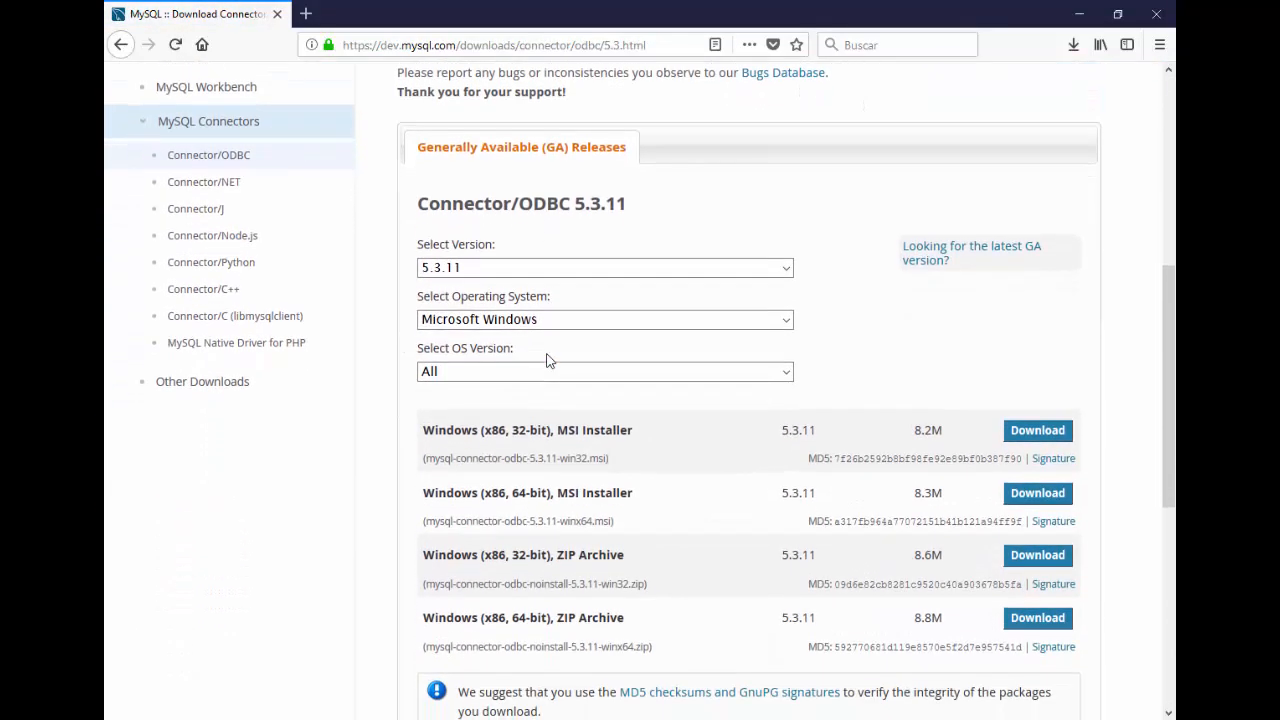
click(1020, 434)
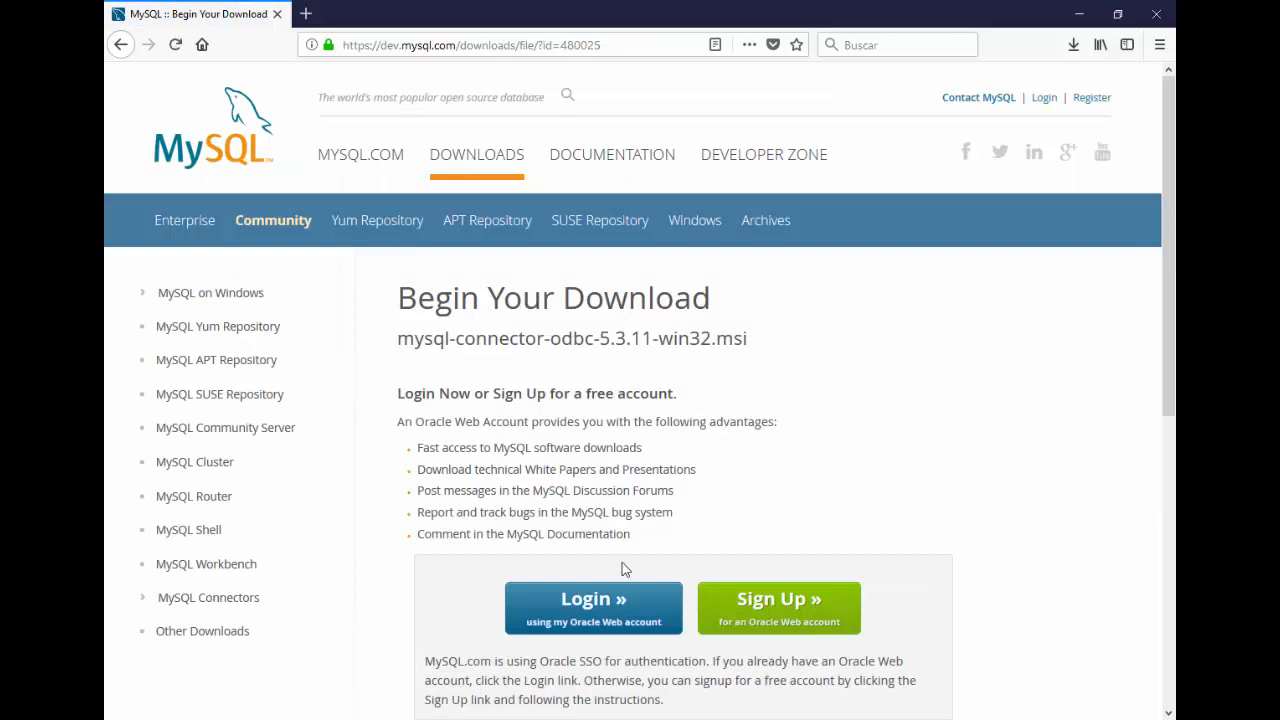
scroll(622, 569, down, 3)
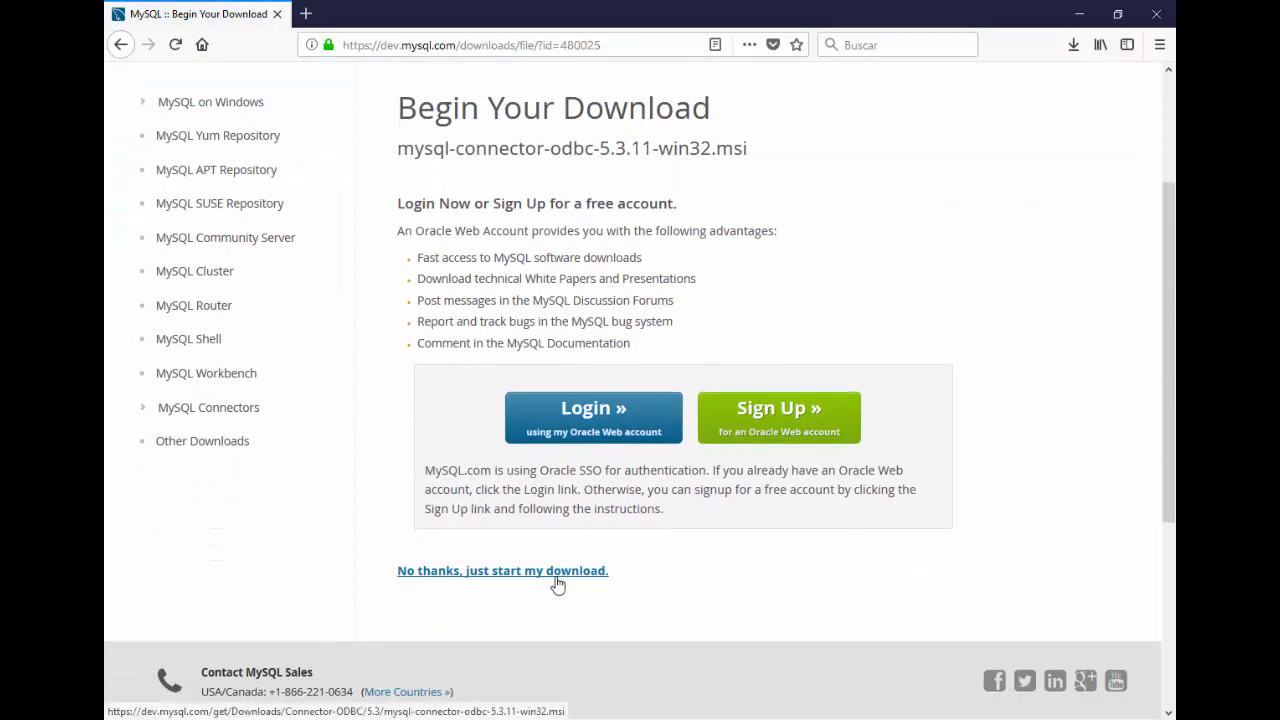
click(556, 578)
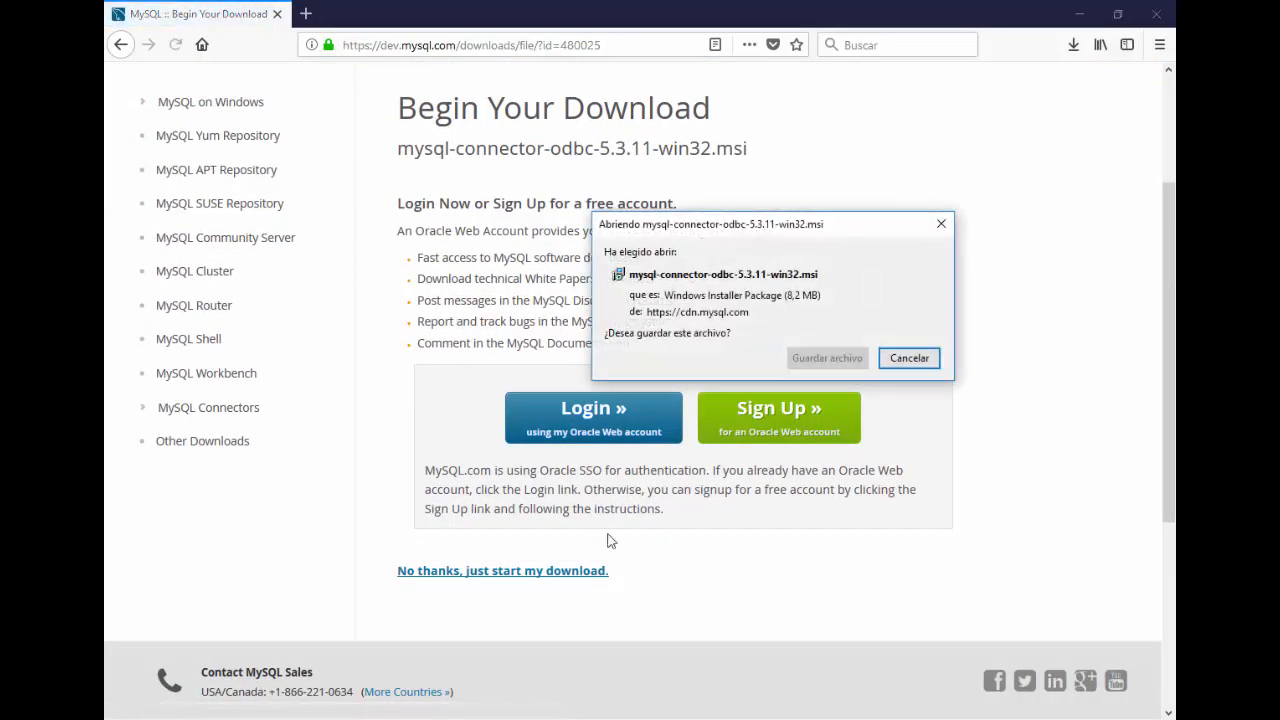
Step: Save mysql-connector-odbc-5.3.11-win32.msi and run it from Firefox's downloads, accepting the executable warning
click(842, 366)
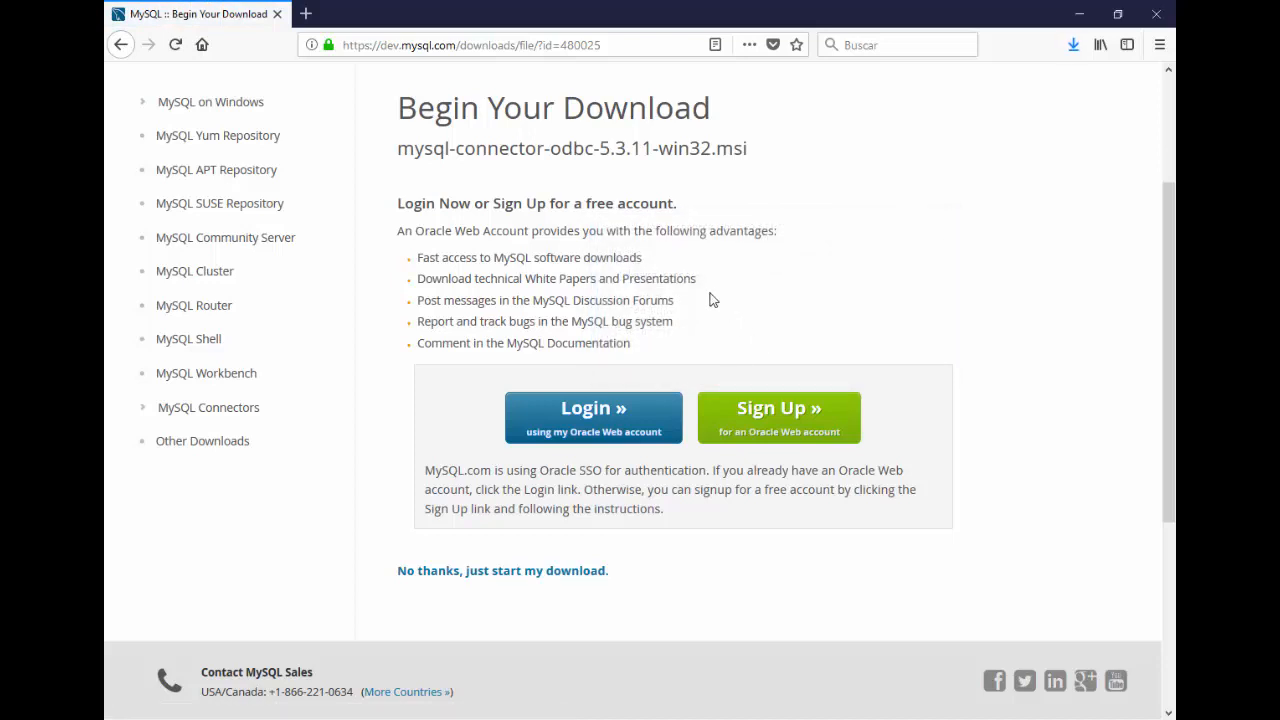
click(1066, 48)
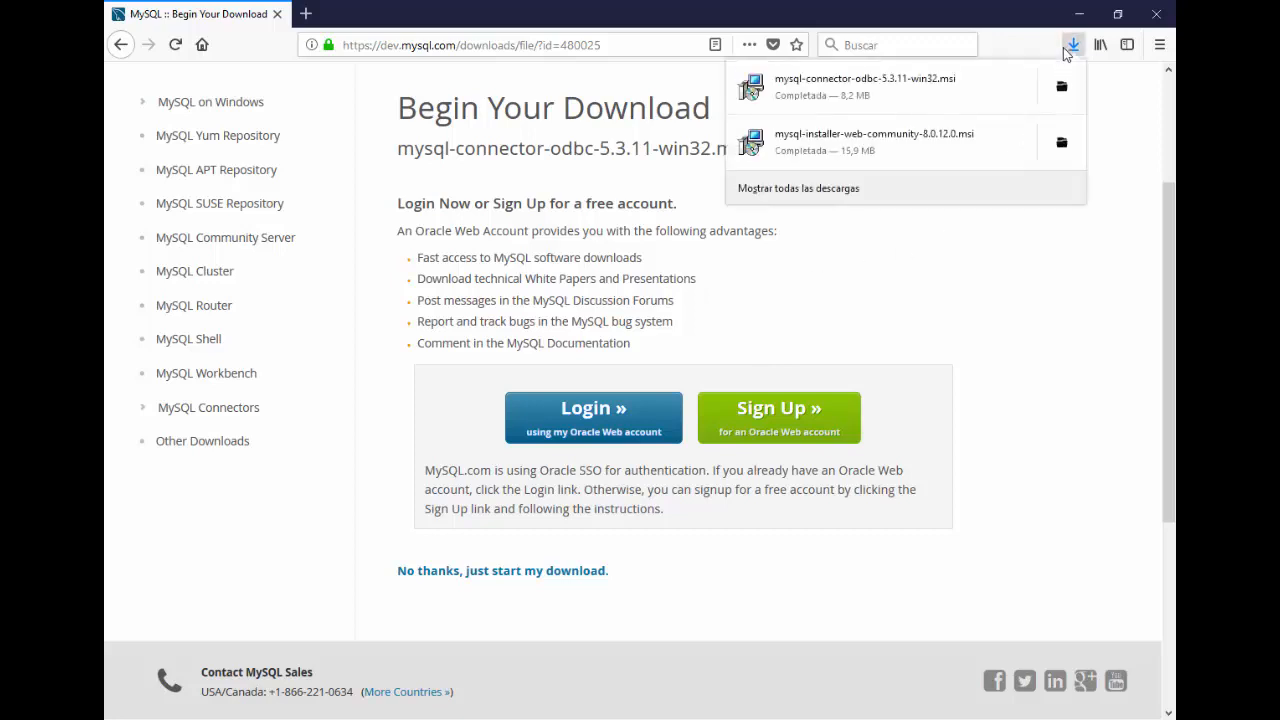
click(976, 83)
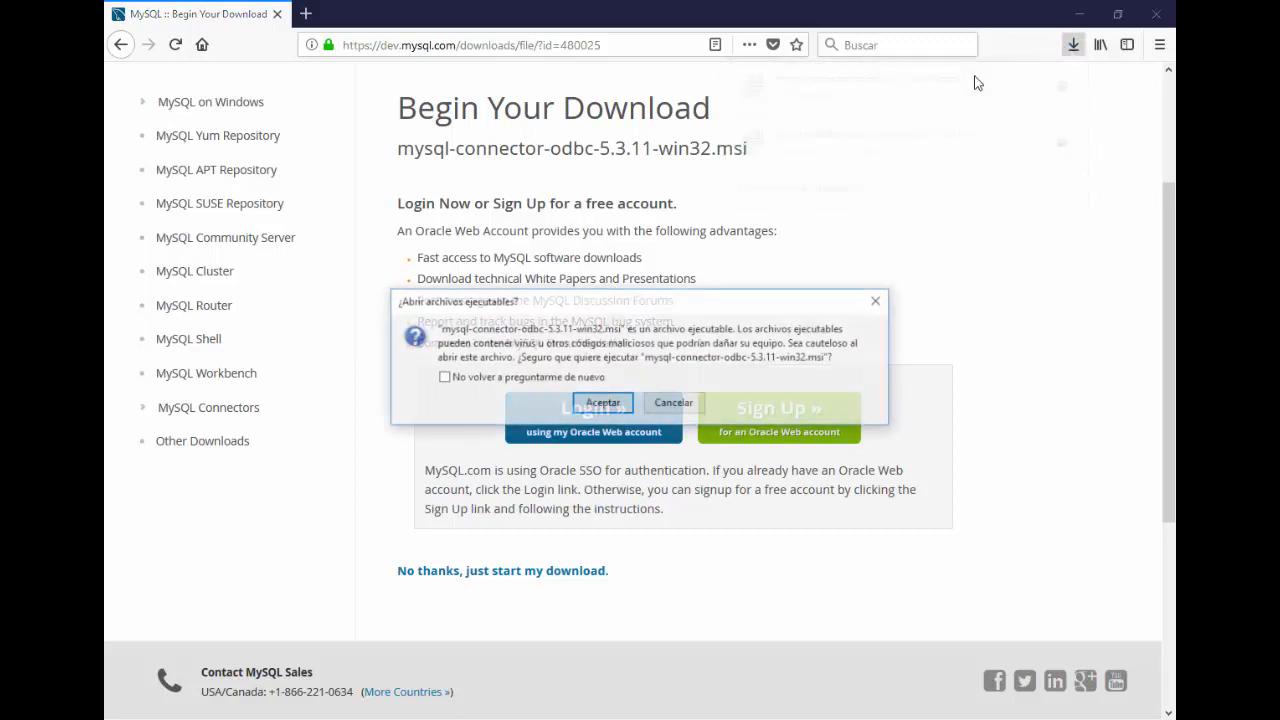
click(594, 405)
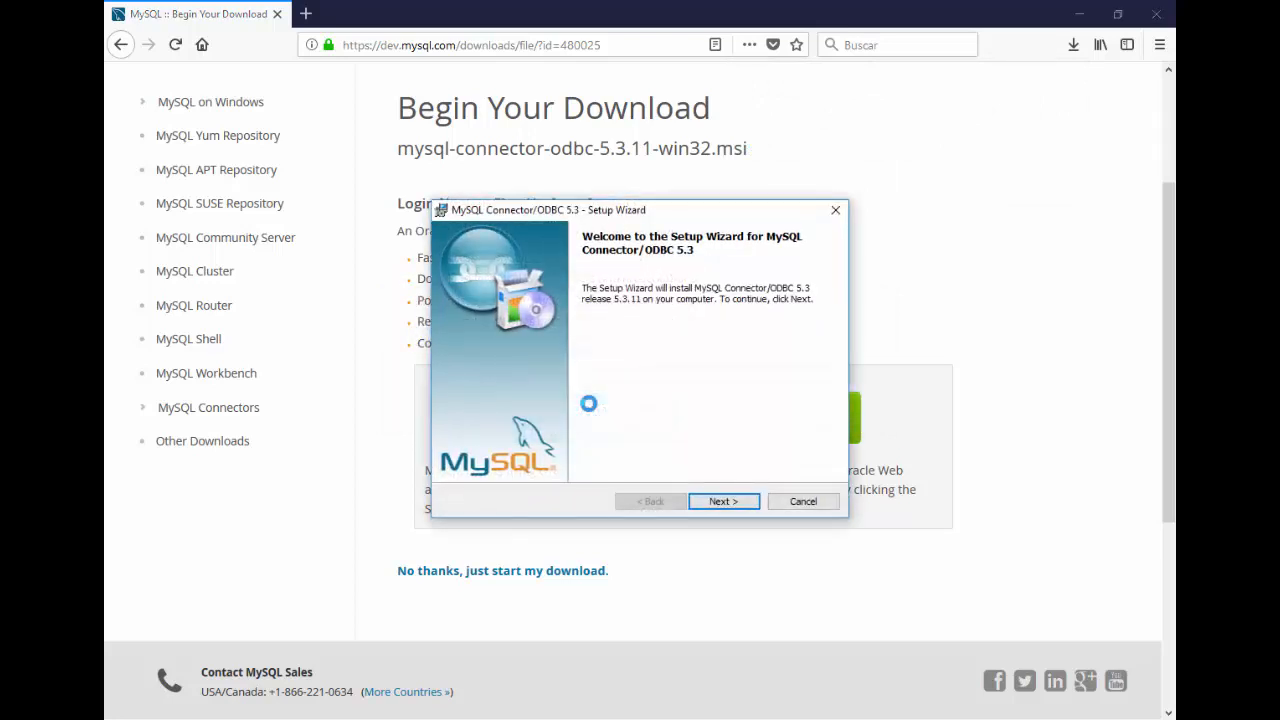
Step: Accept the license and install Connector/ODBC 5.3.11 with the Typical setup, then finish the wizard
click(711, 508)
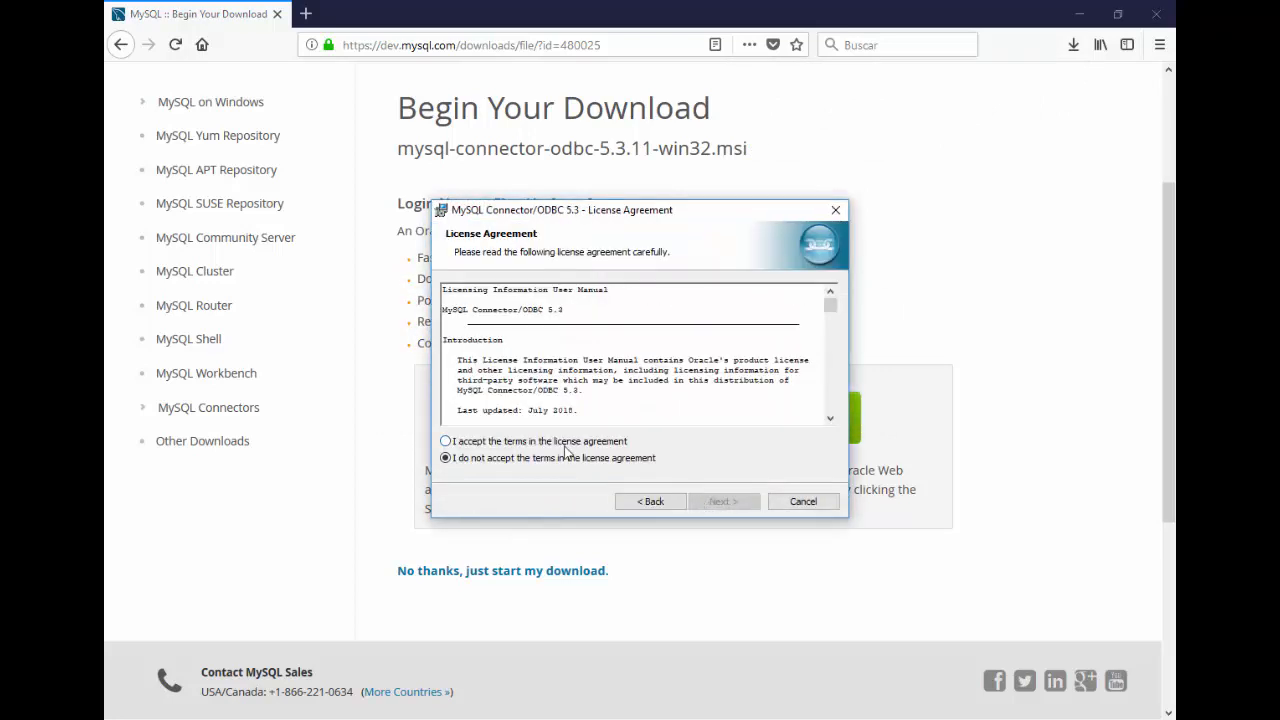
click(566, 443)
click(730, 502)
click(722, 501)
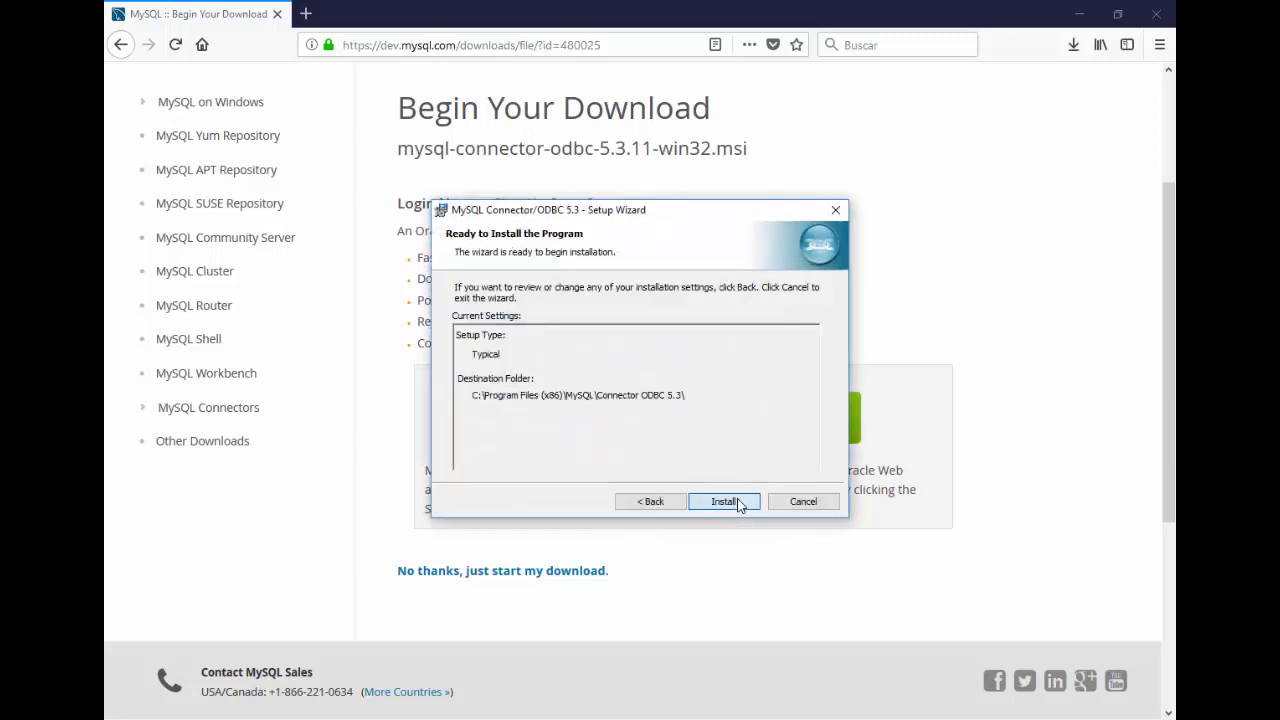
click(740, 503)
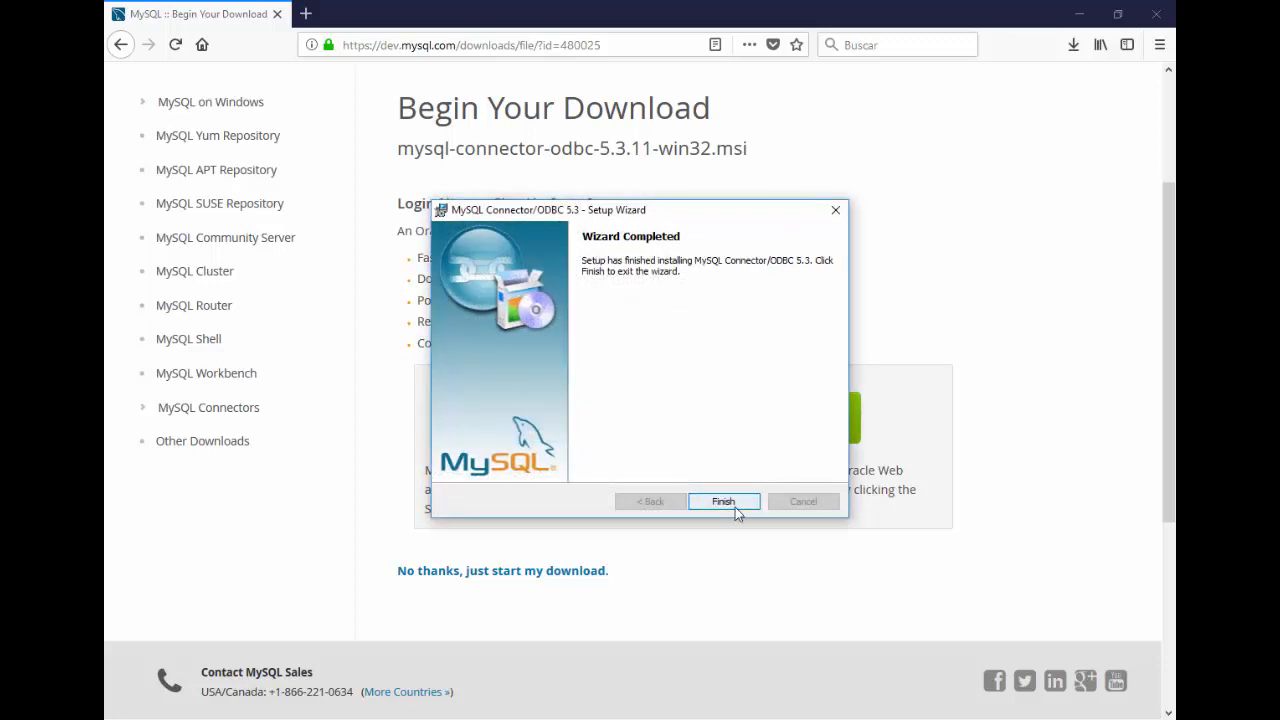
click(724, 501)
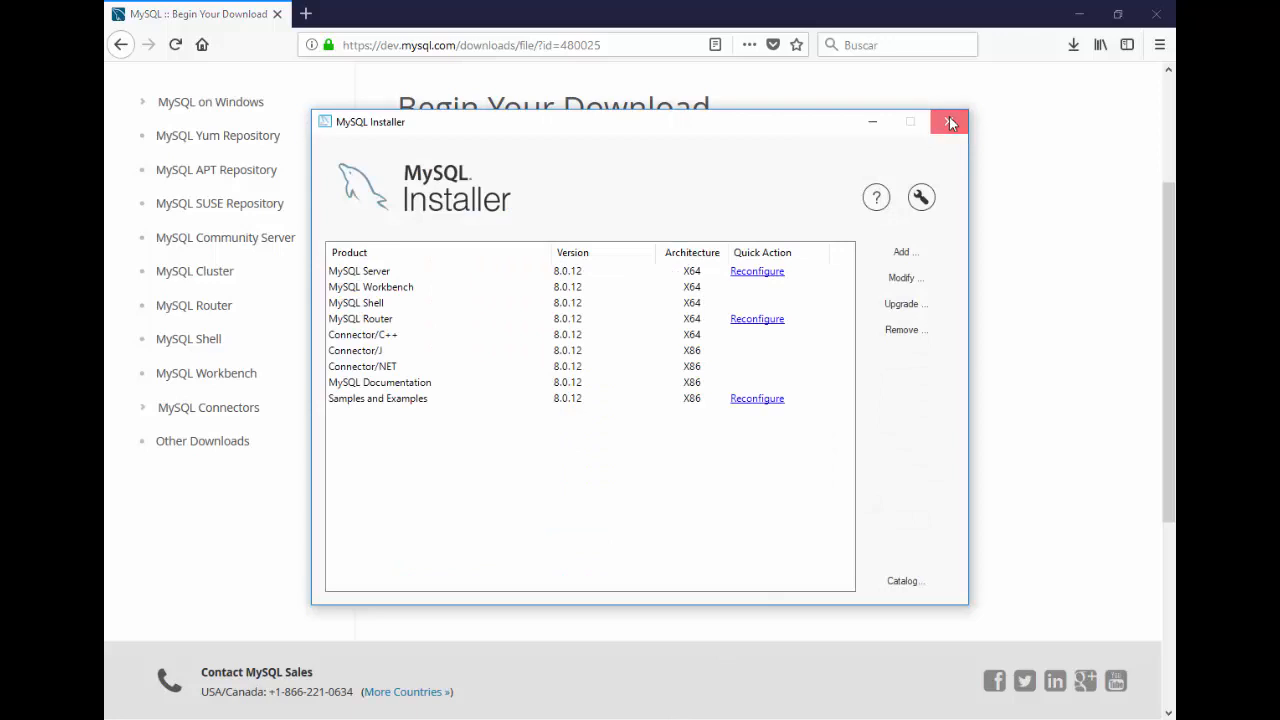
Step: Close MySQL Installer and open the Local instance MySQL Router connection in MySQL Workbench
click(948, 121)
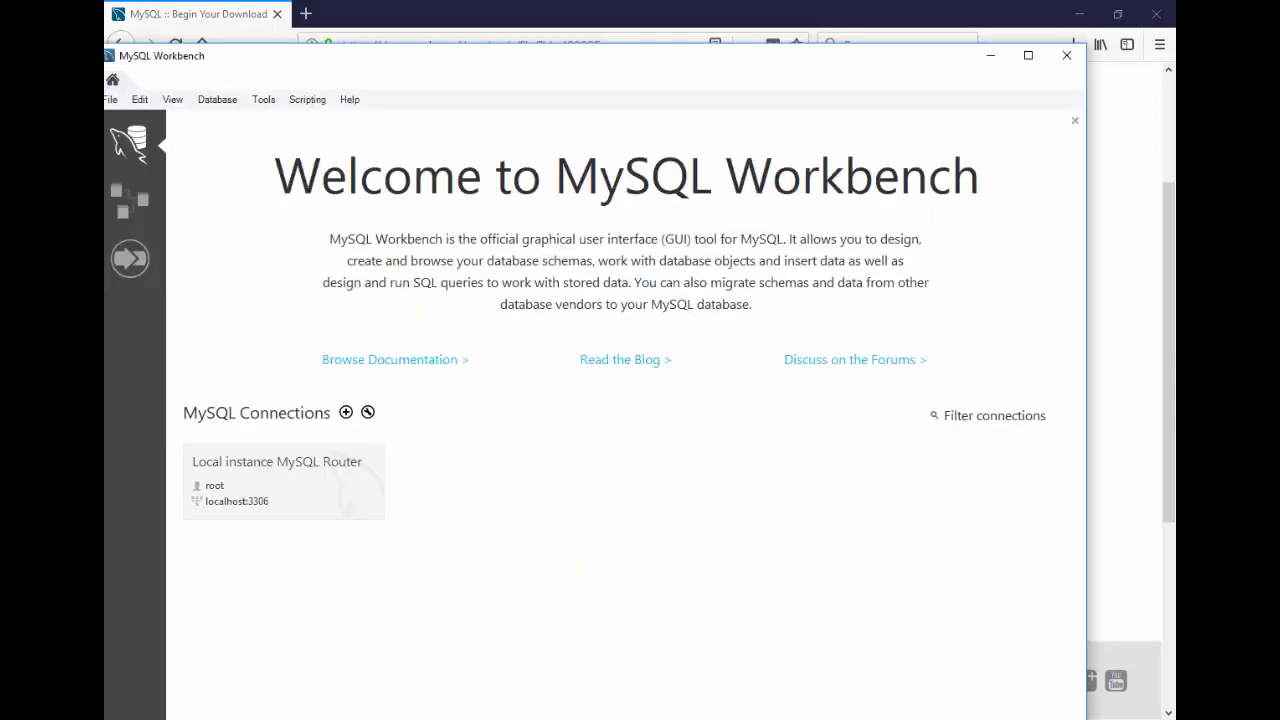
click(280, 484)
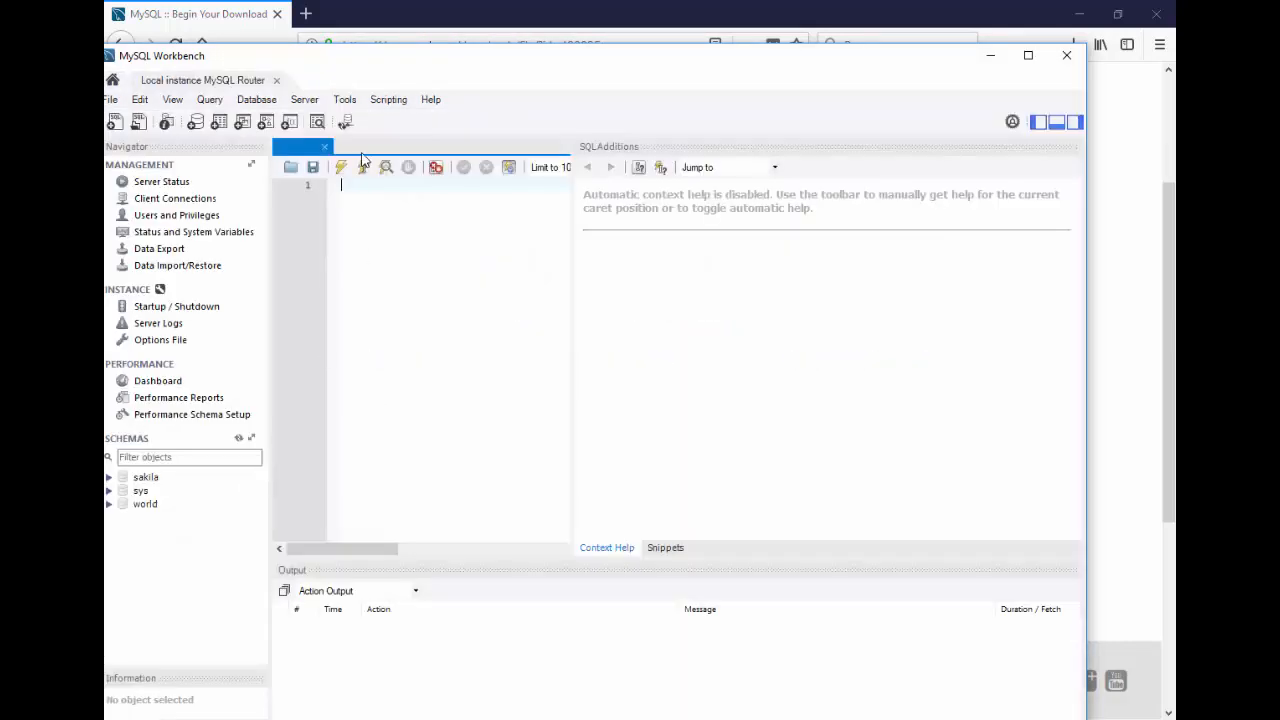
drag(351, 57, 435, 51)
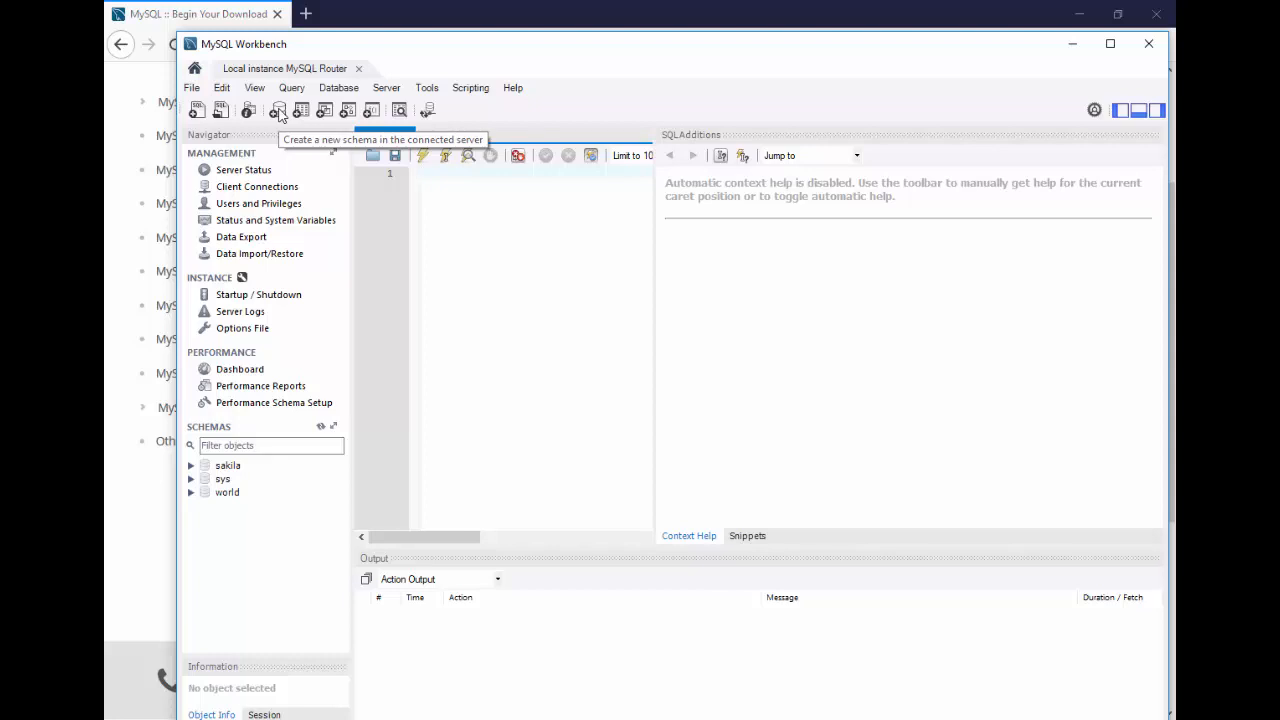
Step: Create a schema named 'prueba' and apply its CREATE SCHEMA script on the server
click(279, 112)
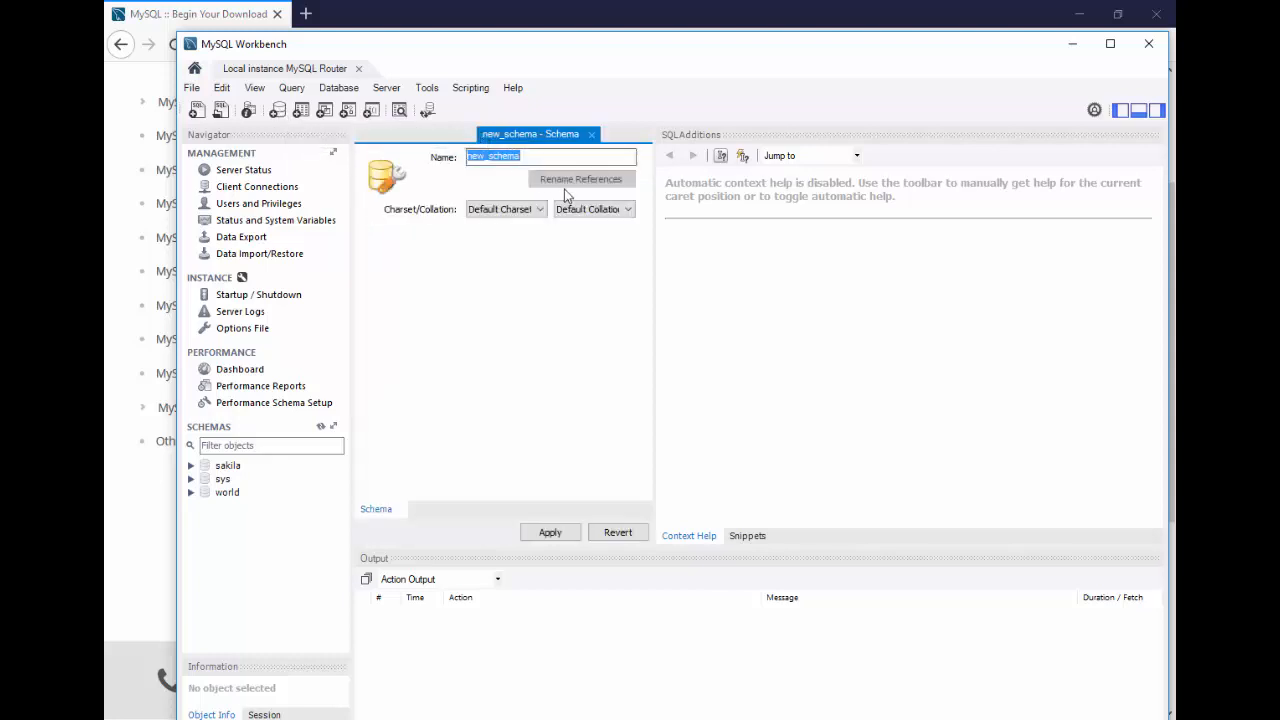
text(p)
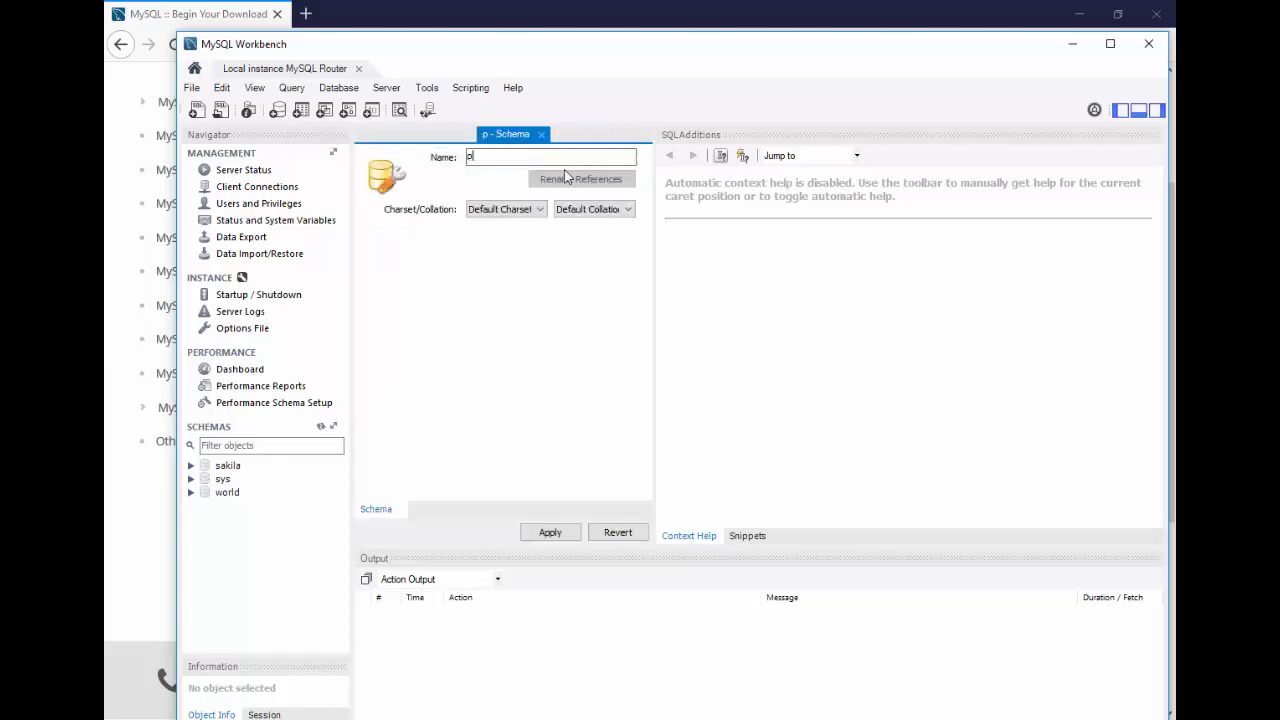
text(rueba)
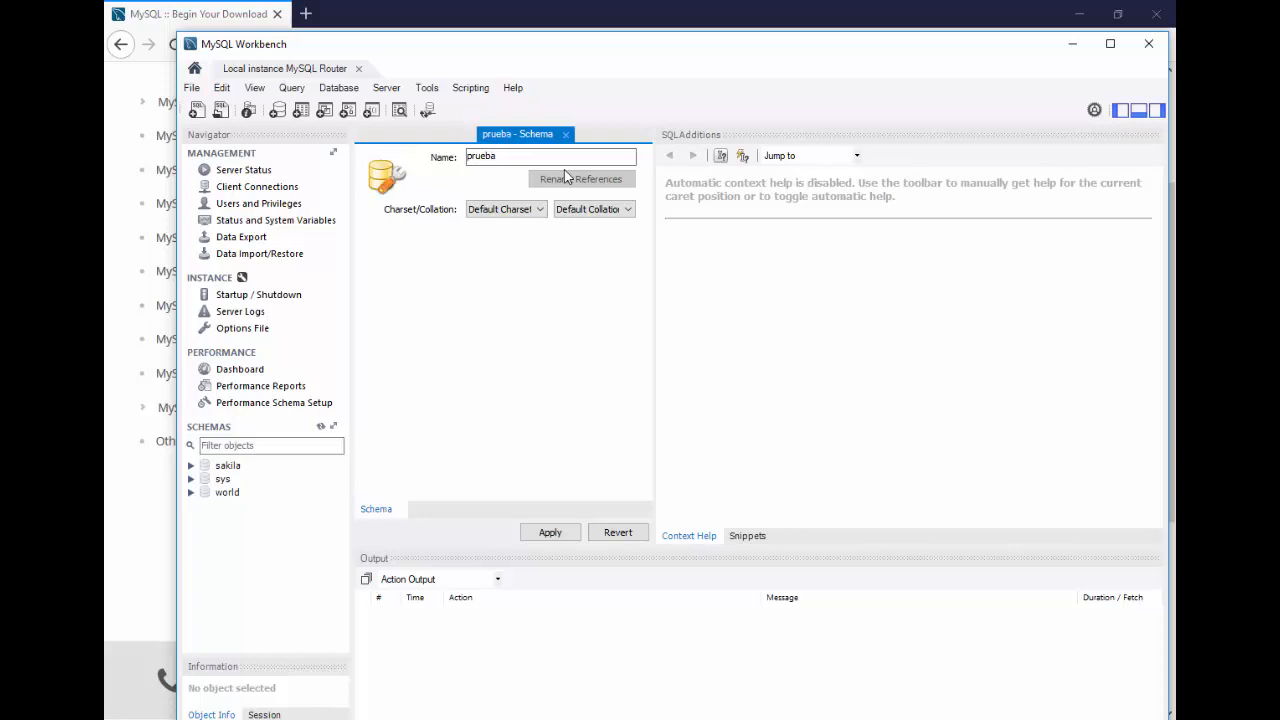
click(545, 533)
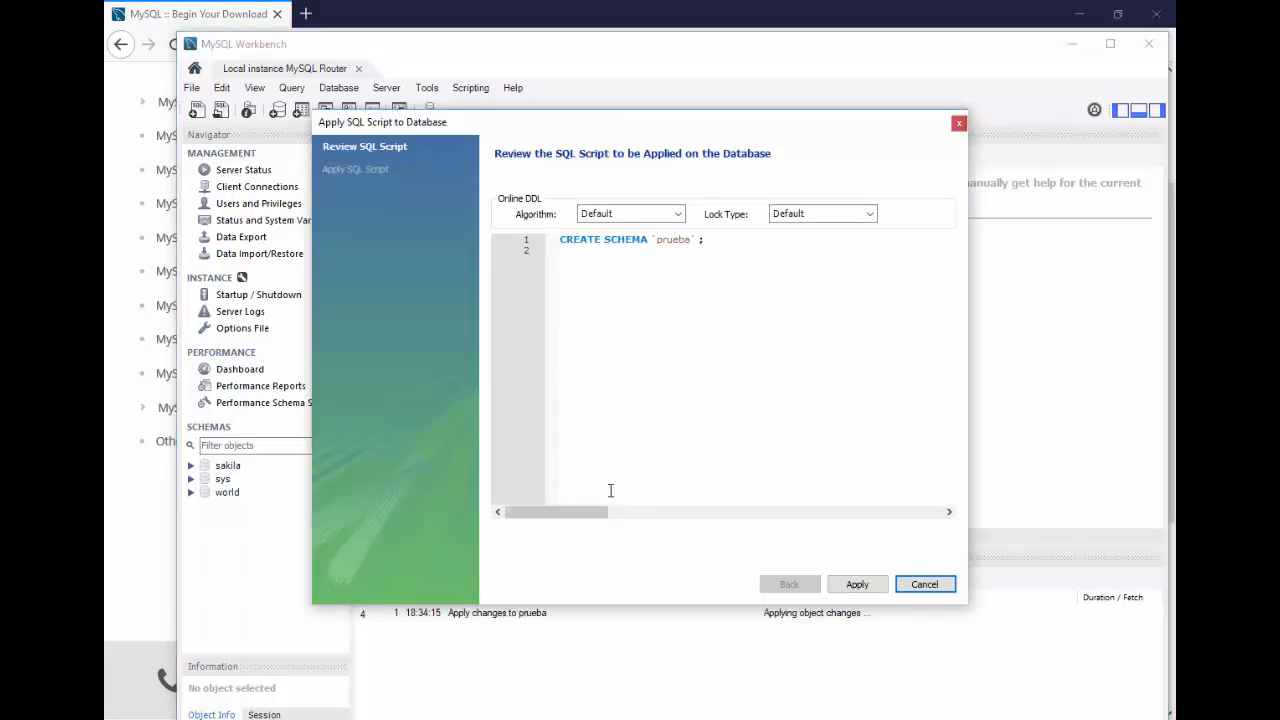
click(851, 586)
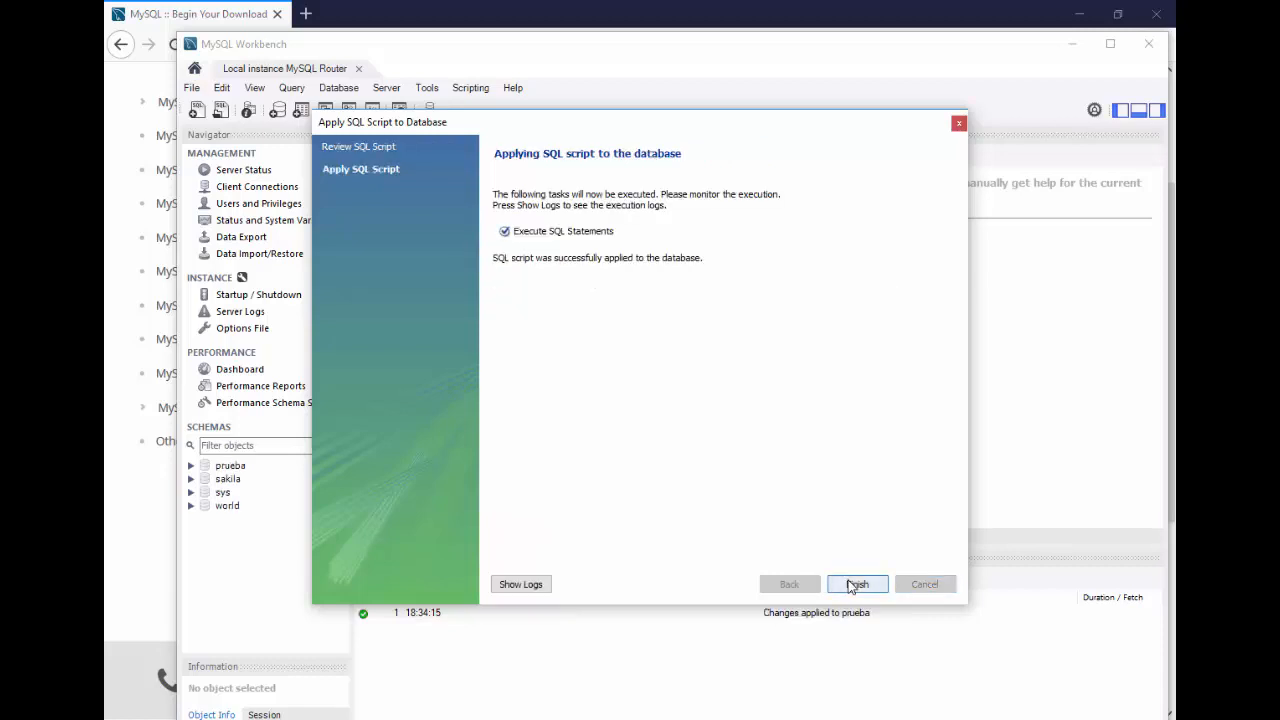
click(851, 585)
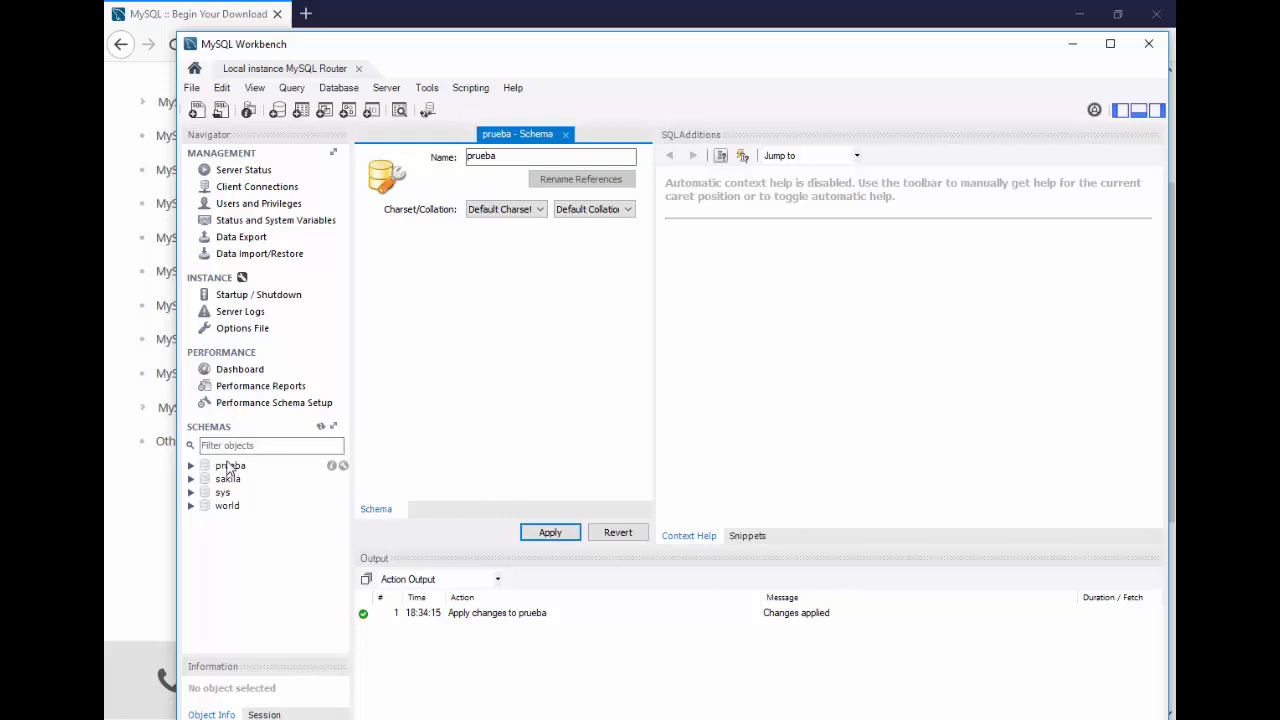
Step: Set prueba as the default schema and minimize MySQL Workbench
click(214, 468)
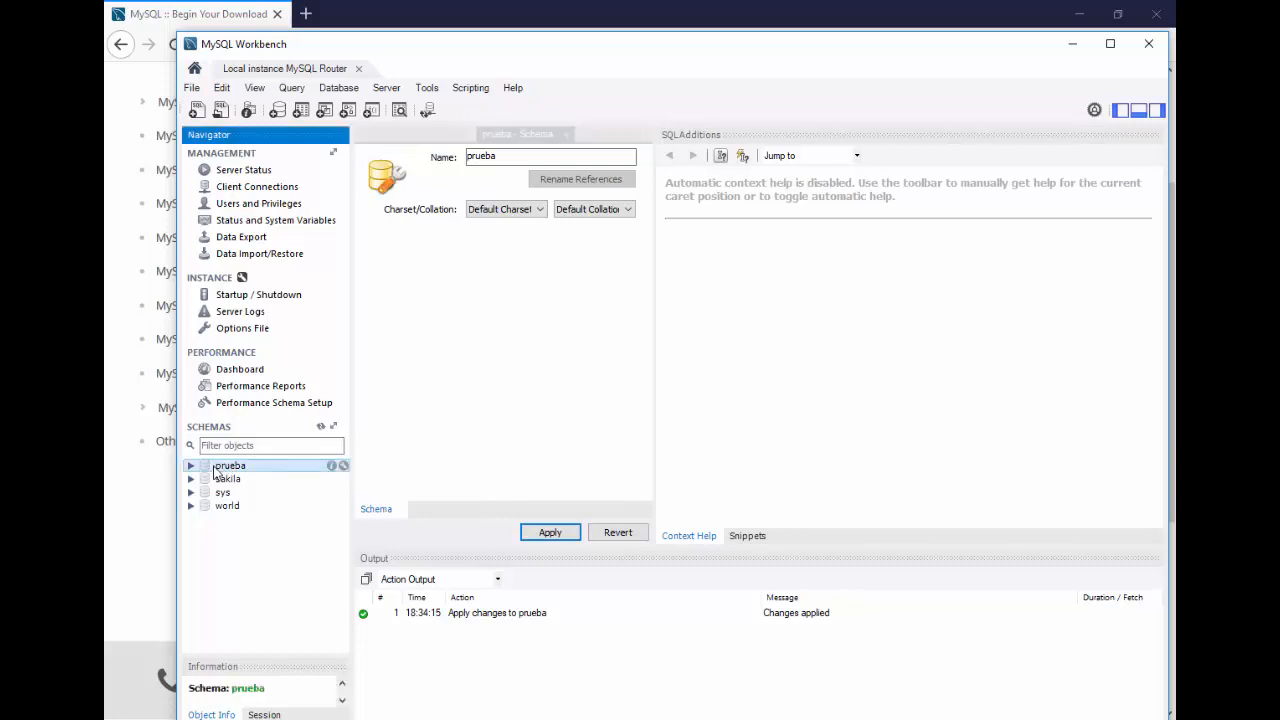
right_click(214, 470)
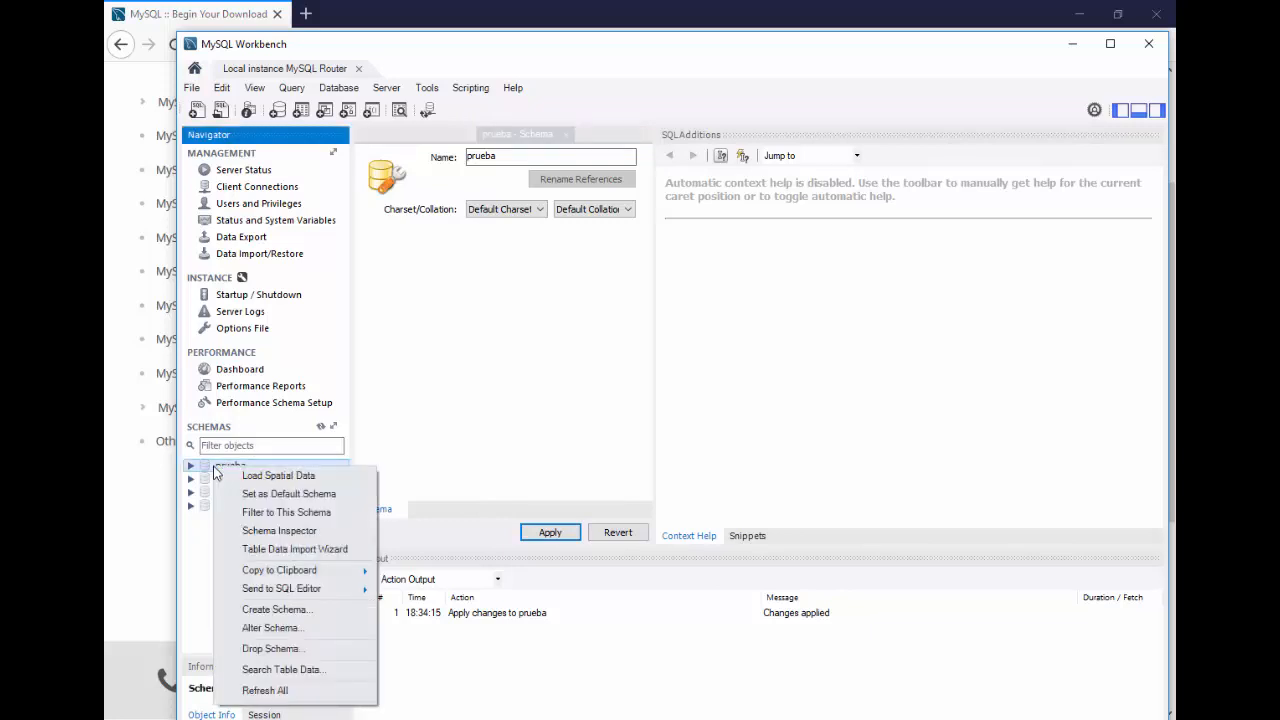
click(268, 496)
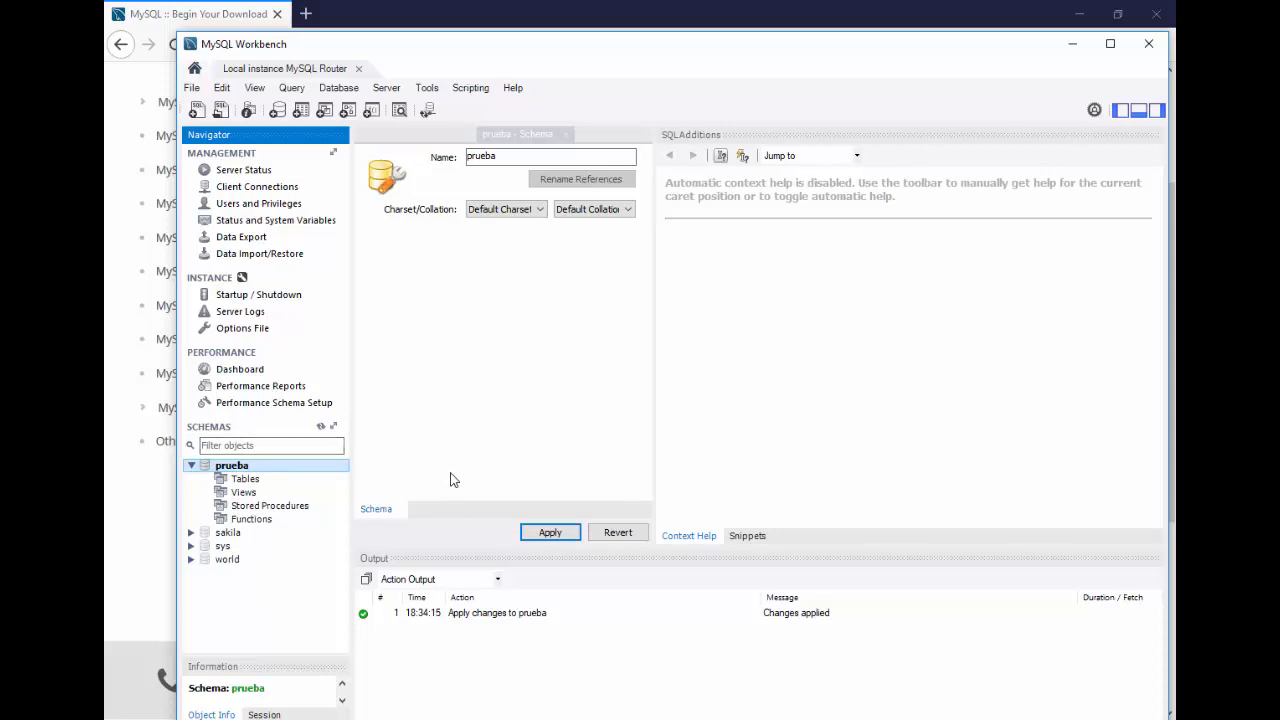
click(1072, 44)
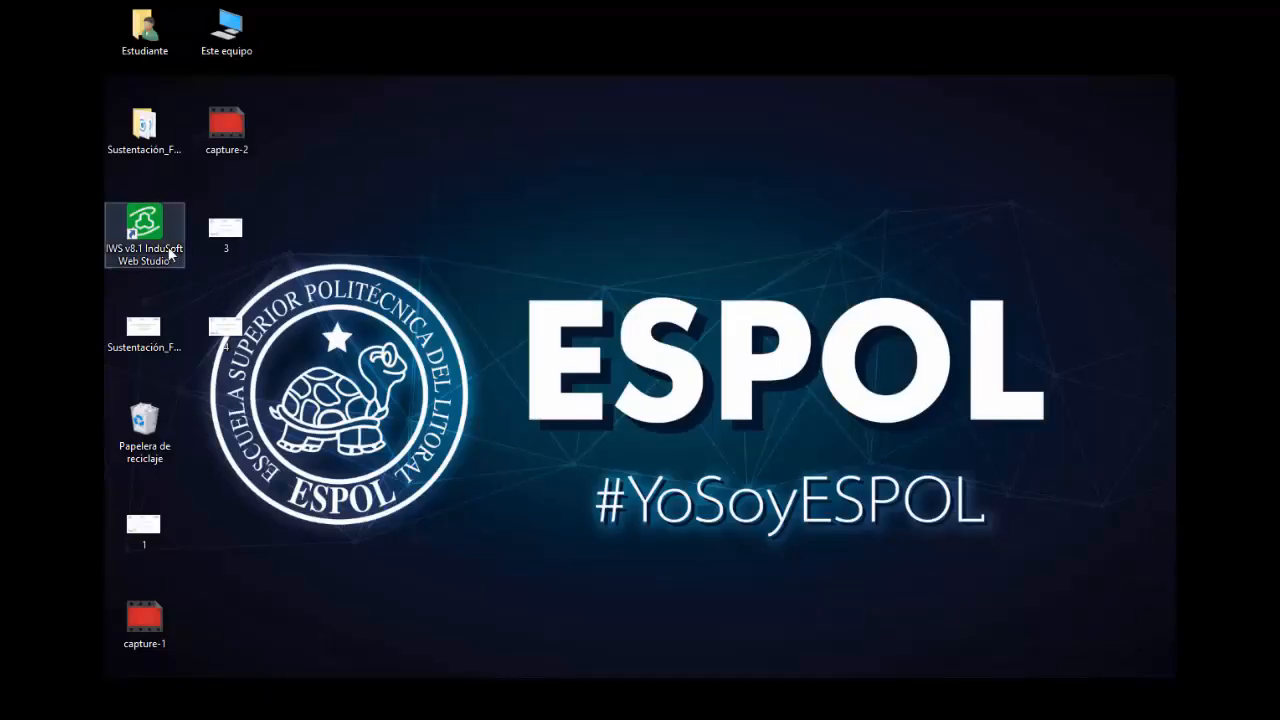
Step: Launch InduSoft Web Studio v8.1 from its desktop shortcut
double_click(170, 254)
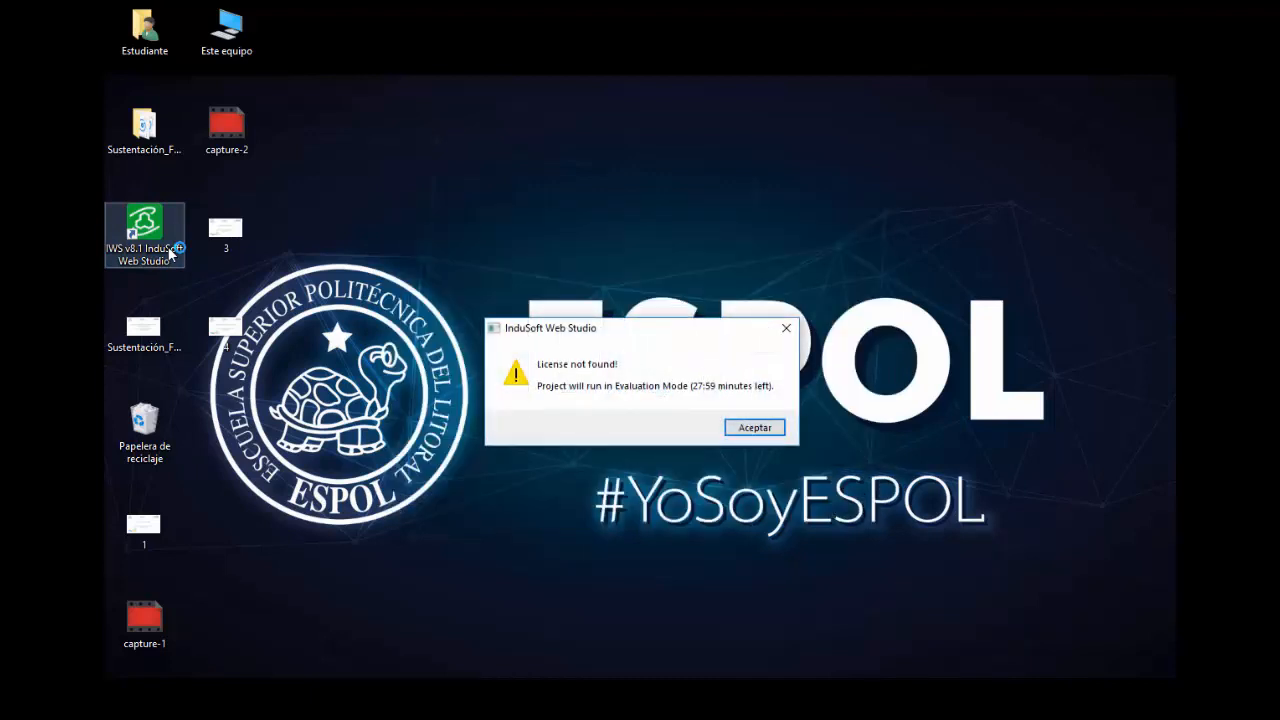
Step: Dismiss the licence notice and create a new project named Prueba at 1280×900 resolution
click(755, 428)
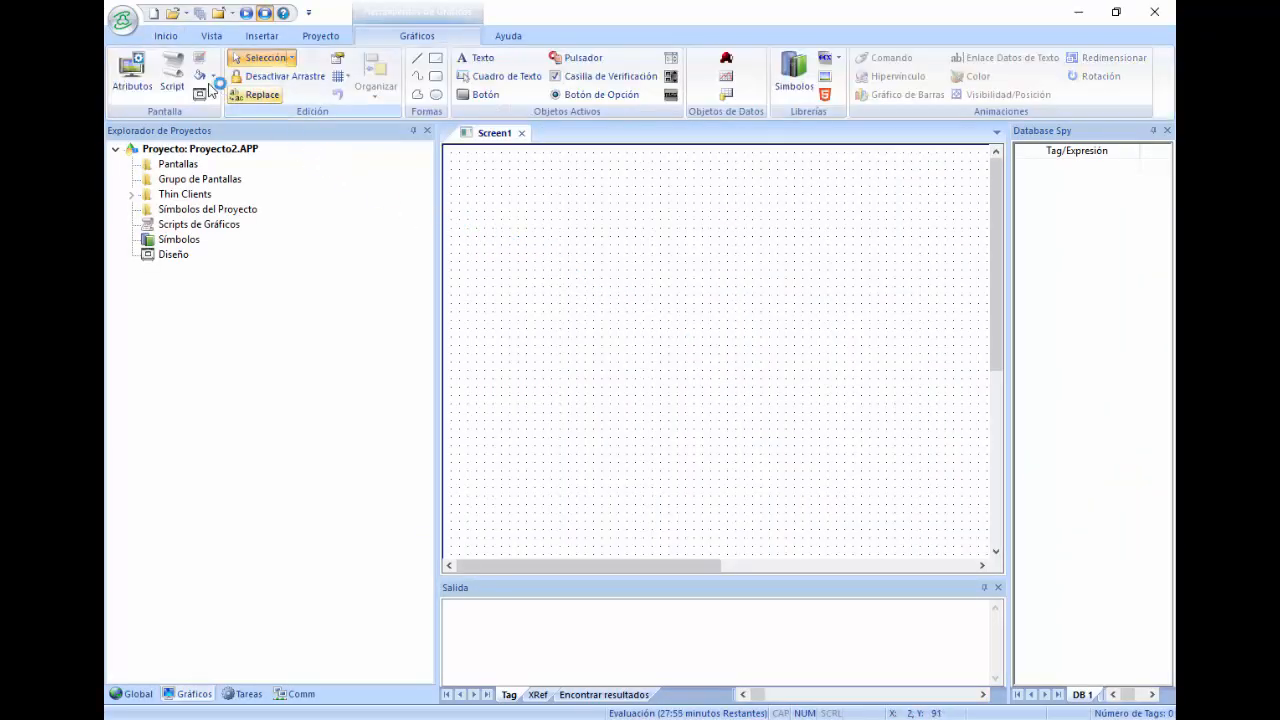
click(121, 22)
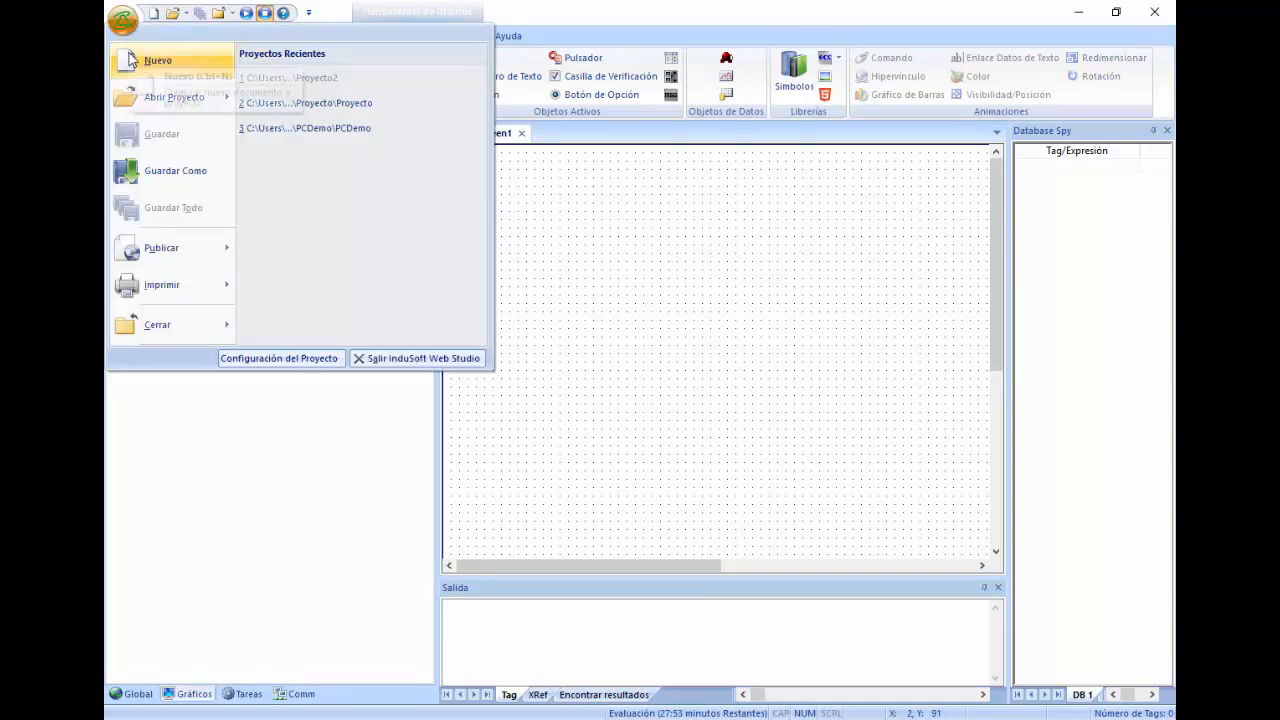
click(133, 60)
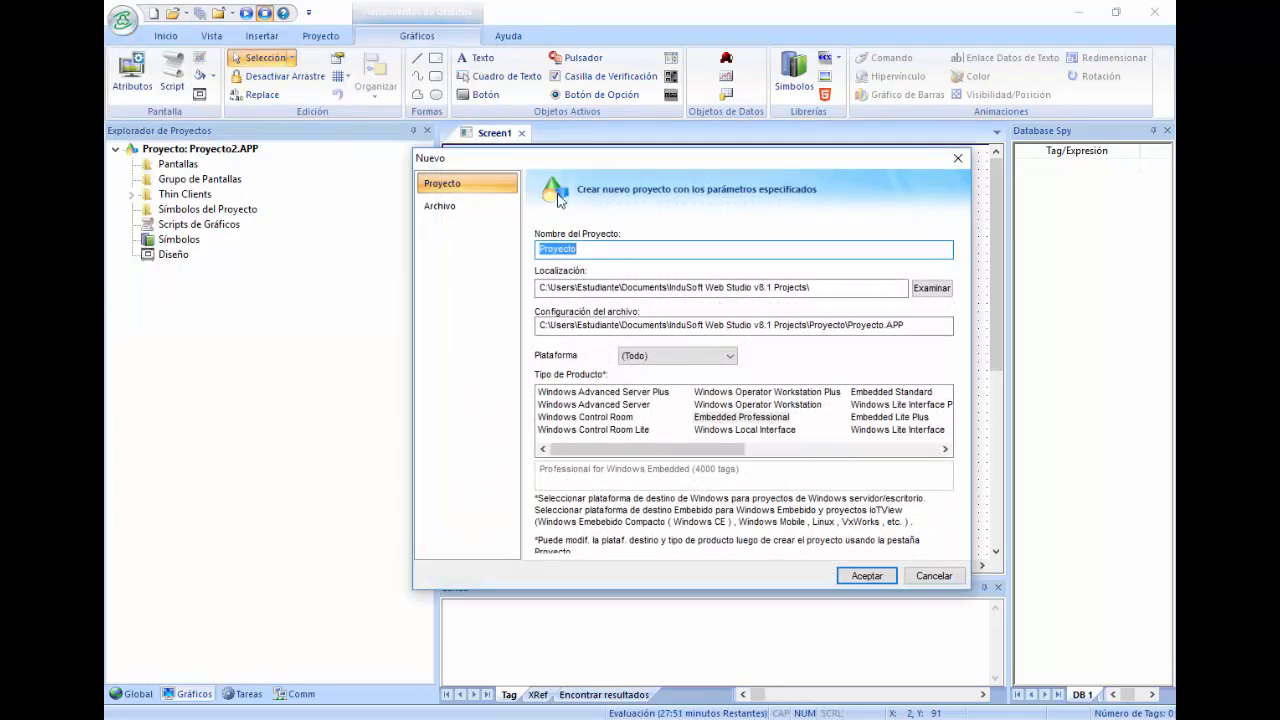
text(Prueba)
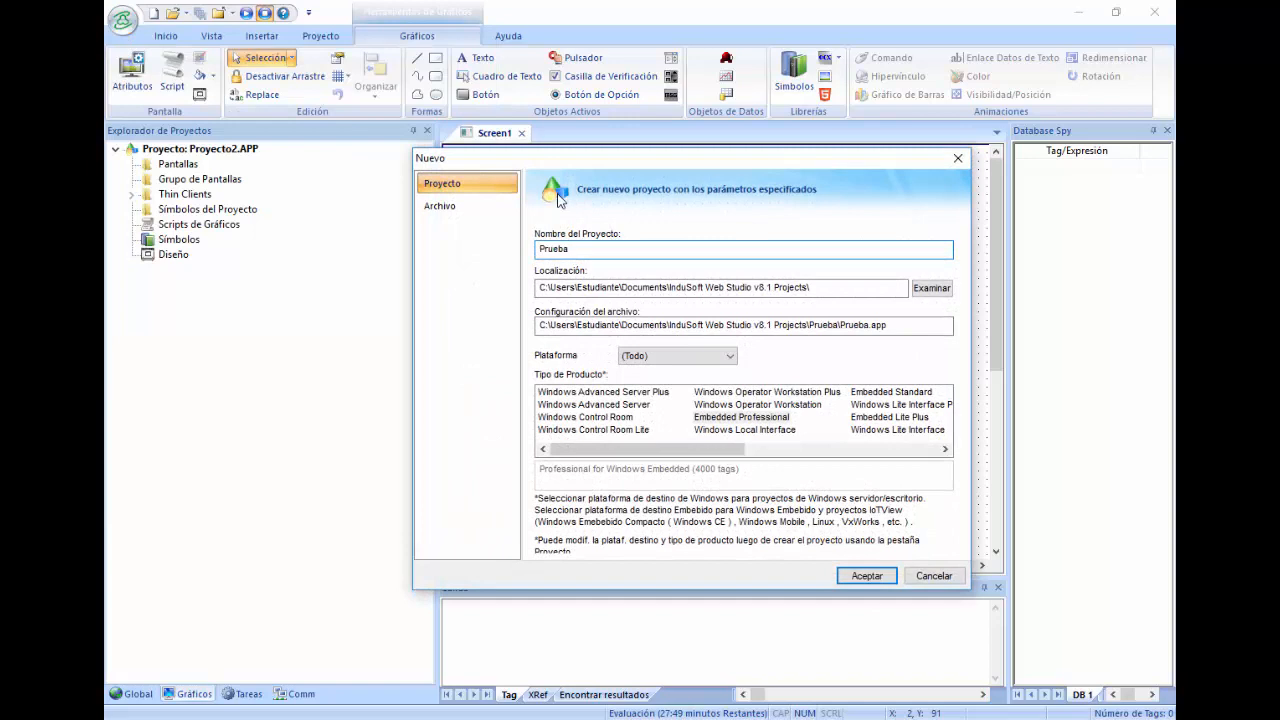
key(Return)
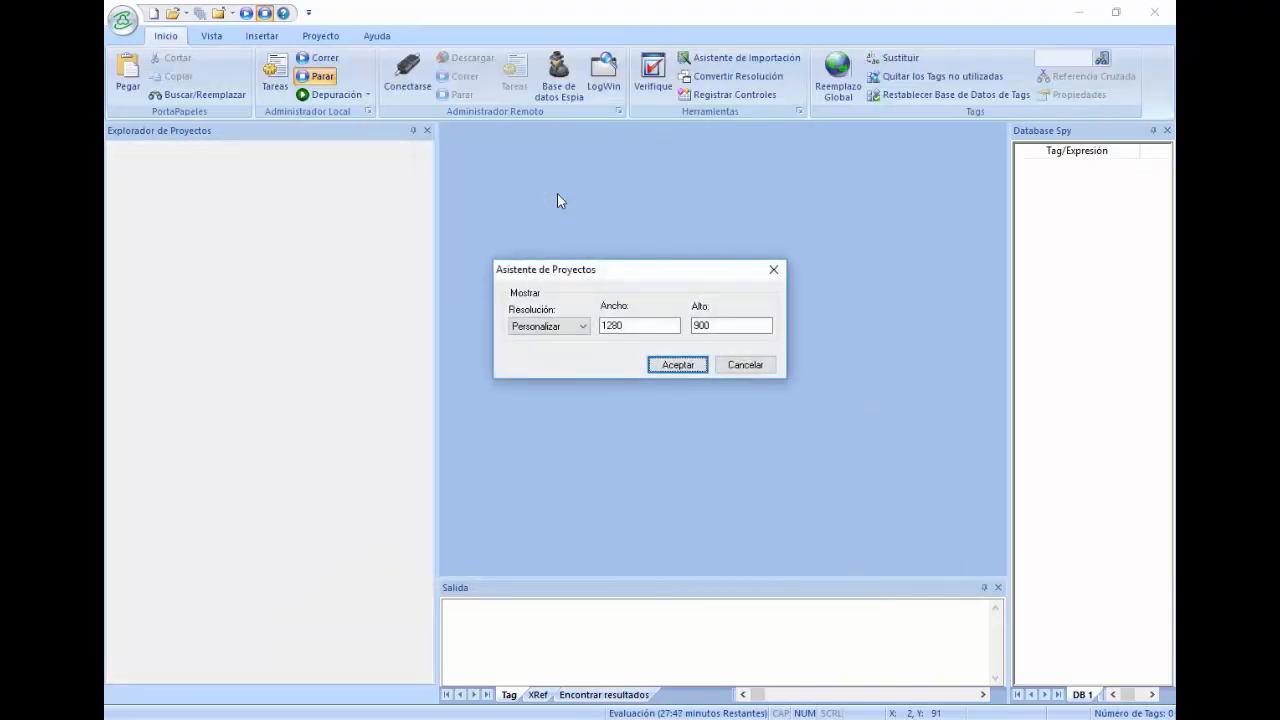
click(674, 363)
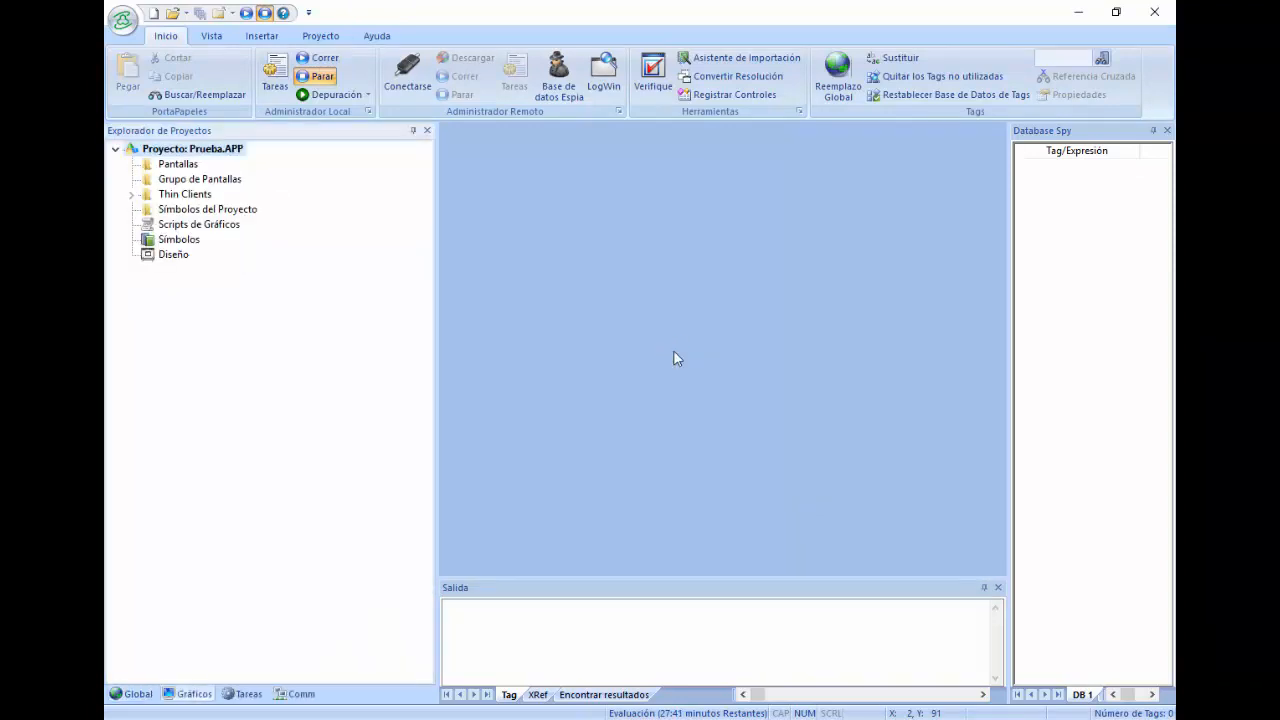
Step: Narrow the project explorer, then in Tareas expand BaseDatos/ERP and select Conexiones
drag(442, 299, 314, 334)
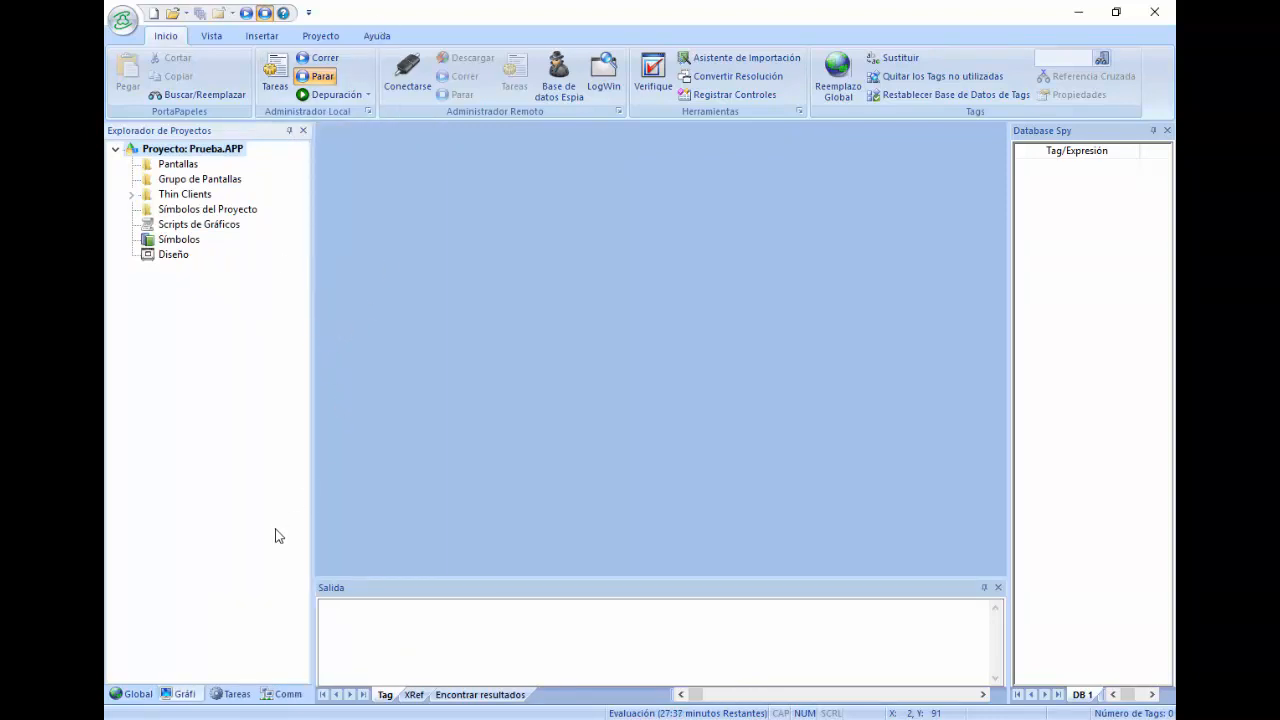
click(226, 695)
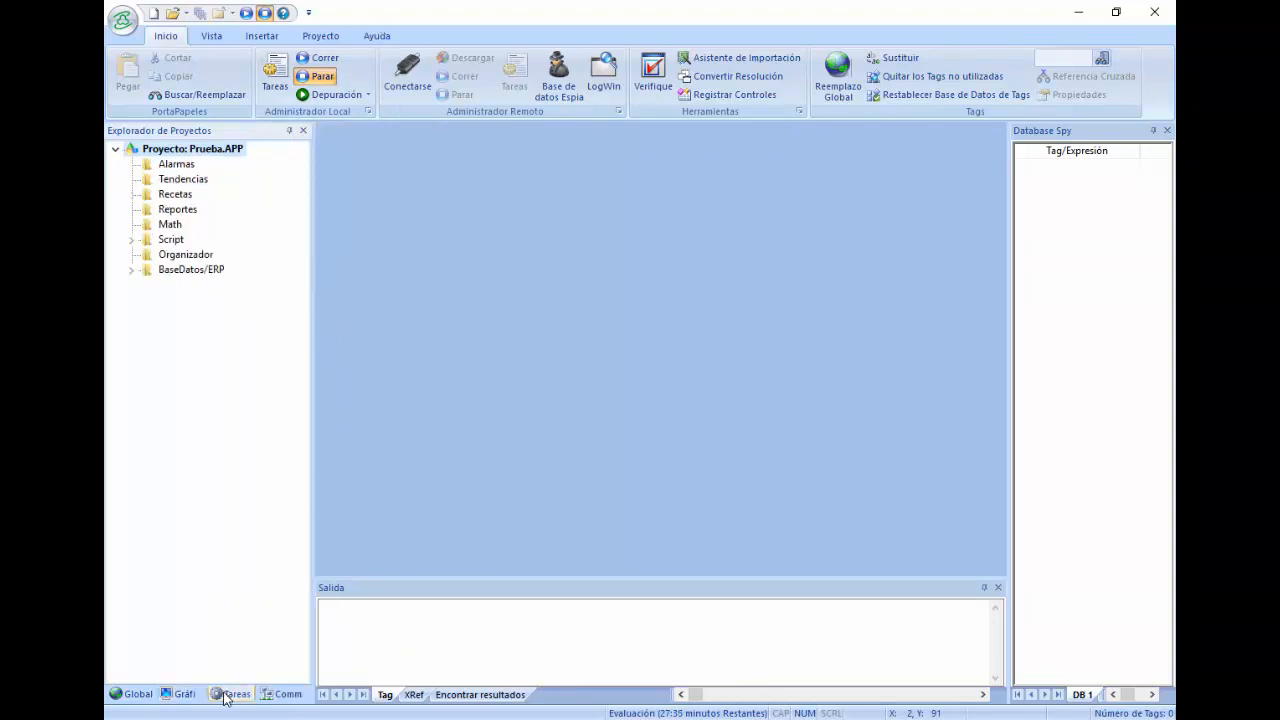
click(129, 270)
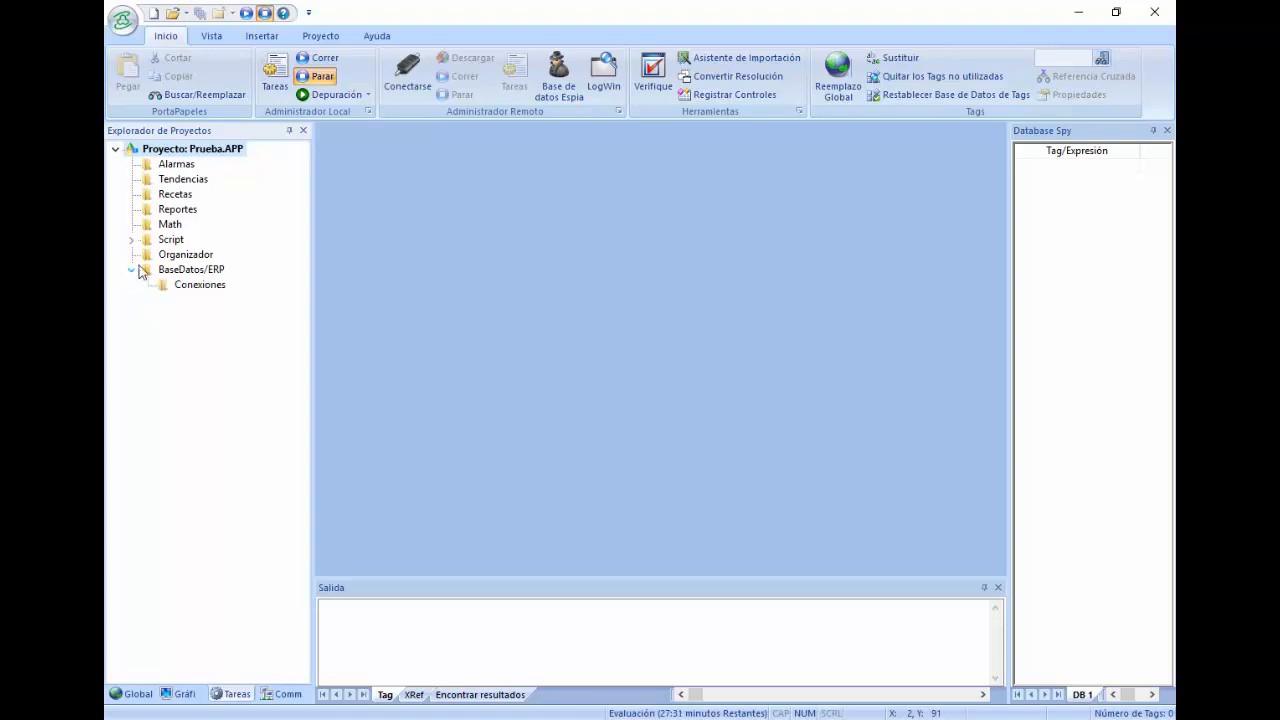
click(199, 286)
Step: Insert a new connection using Microsoft OLE DB Provider for ODBC Drivers with a generated connection string
right_click(199, 290)
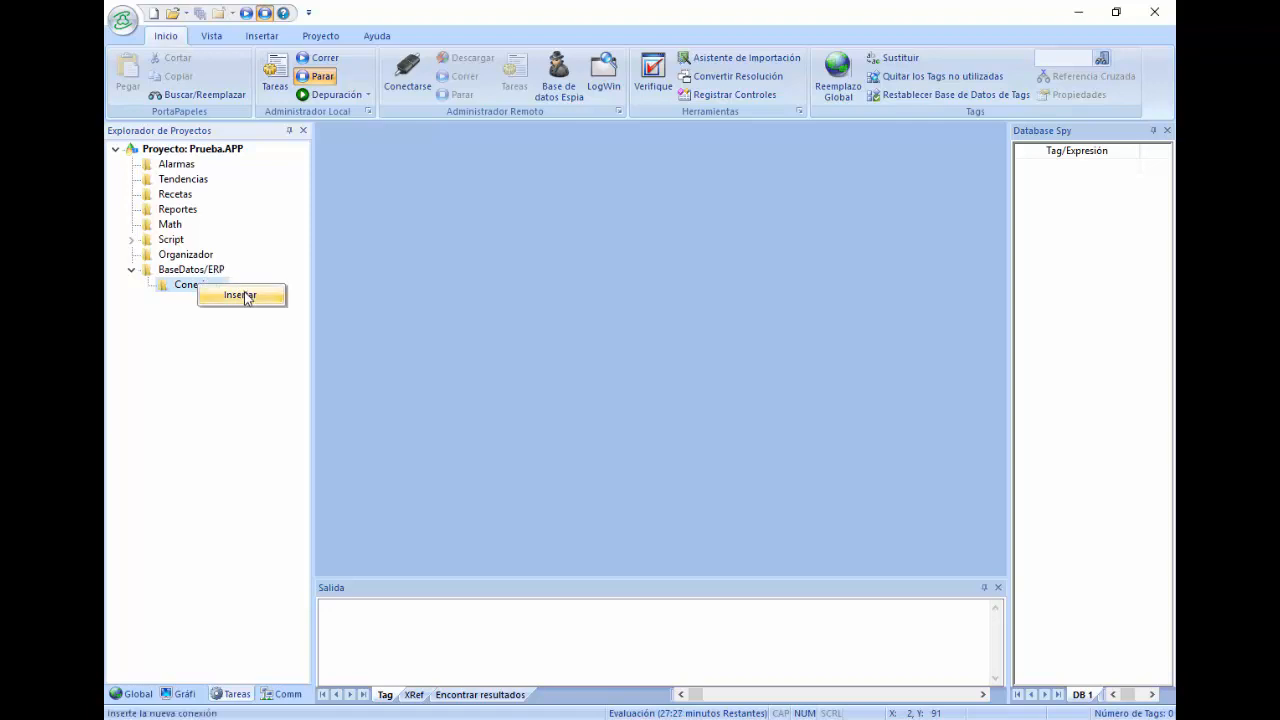
click(242, 295)
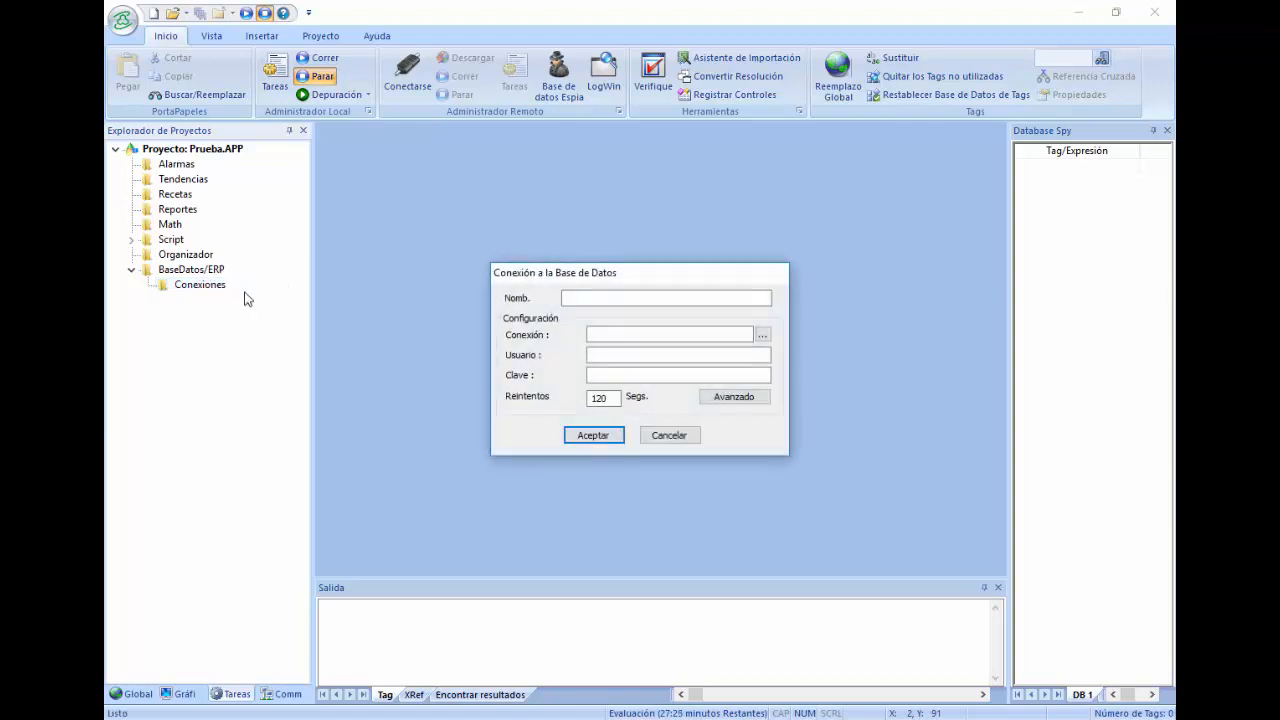
click(762, 335)
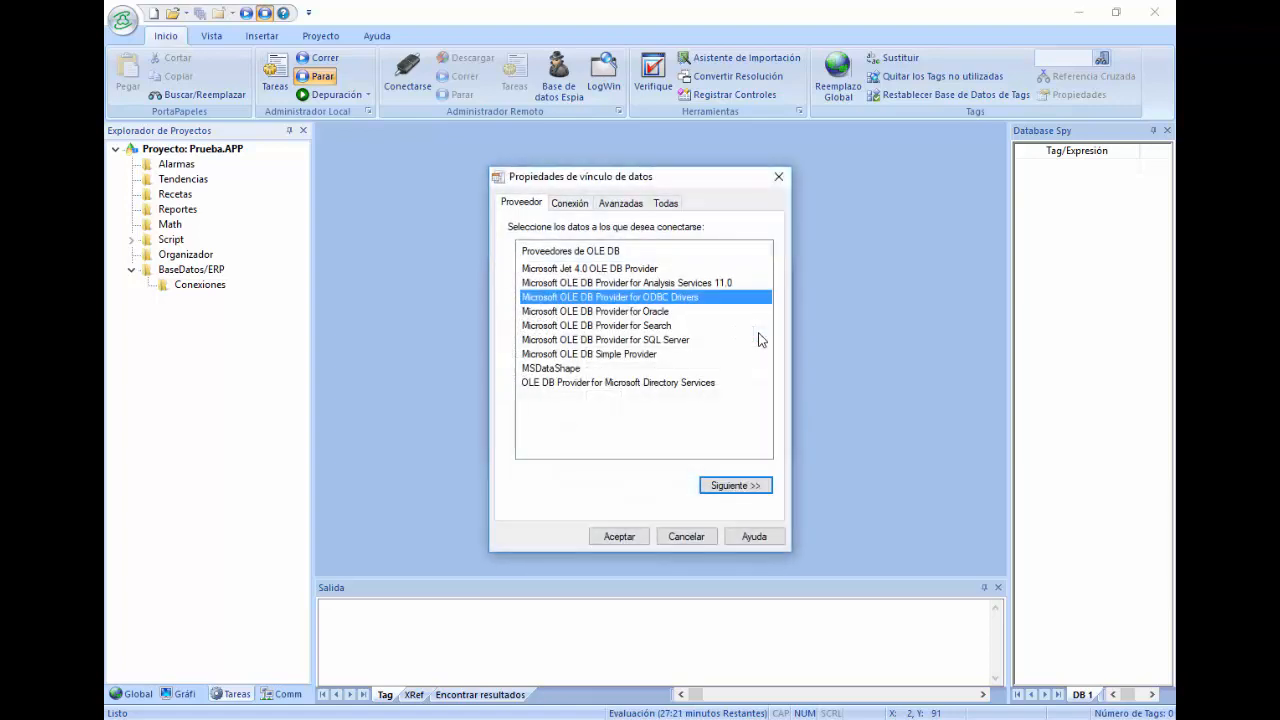
click(757, 490)
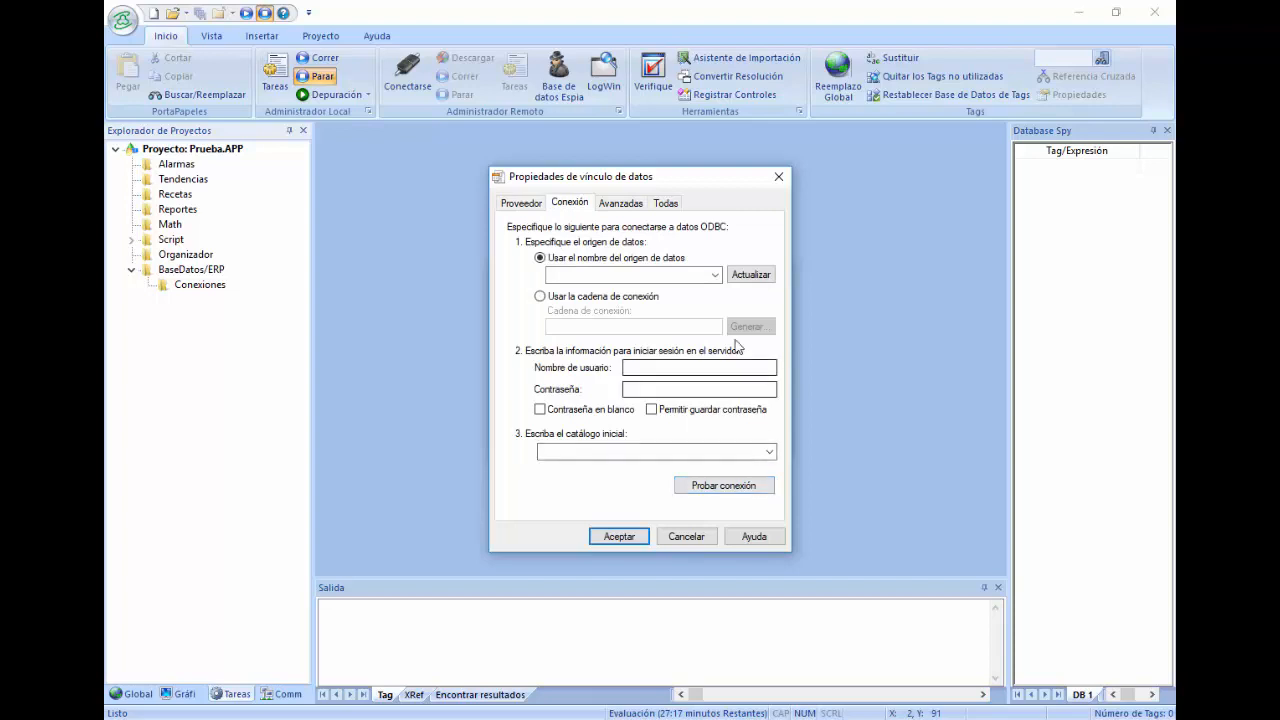
click(642, 299)
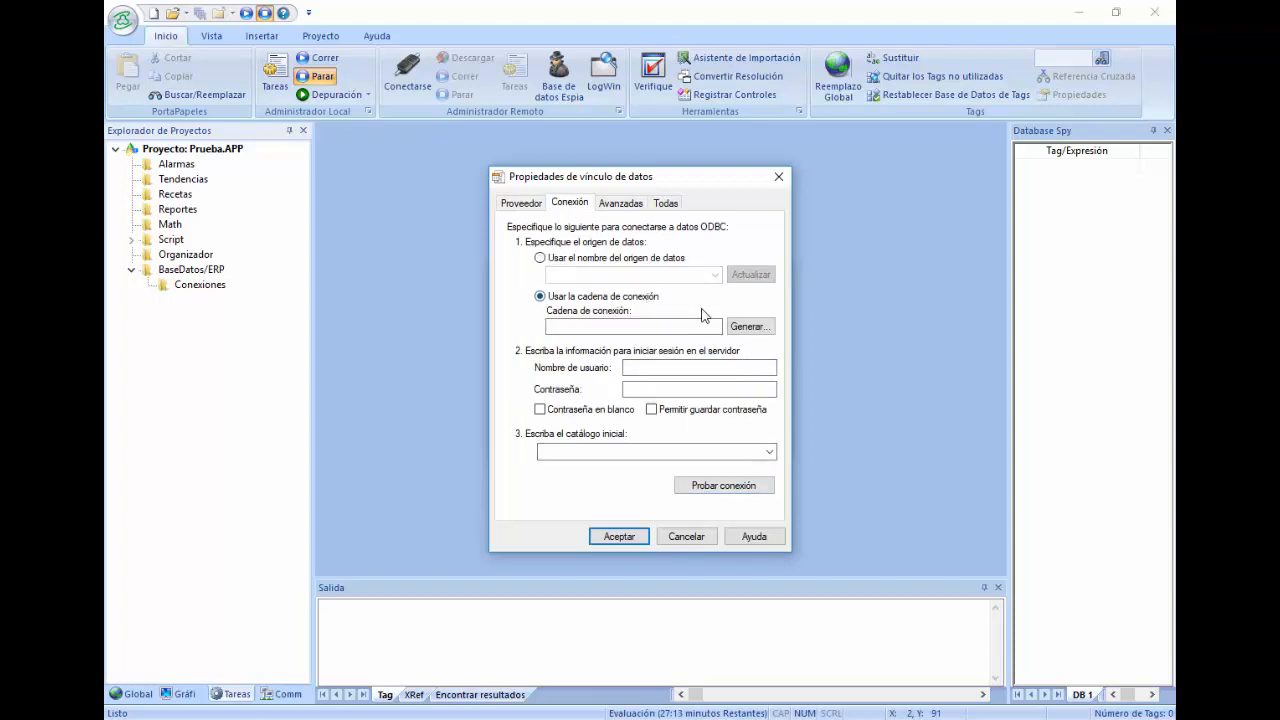
click(738, 327)
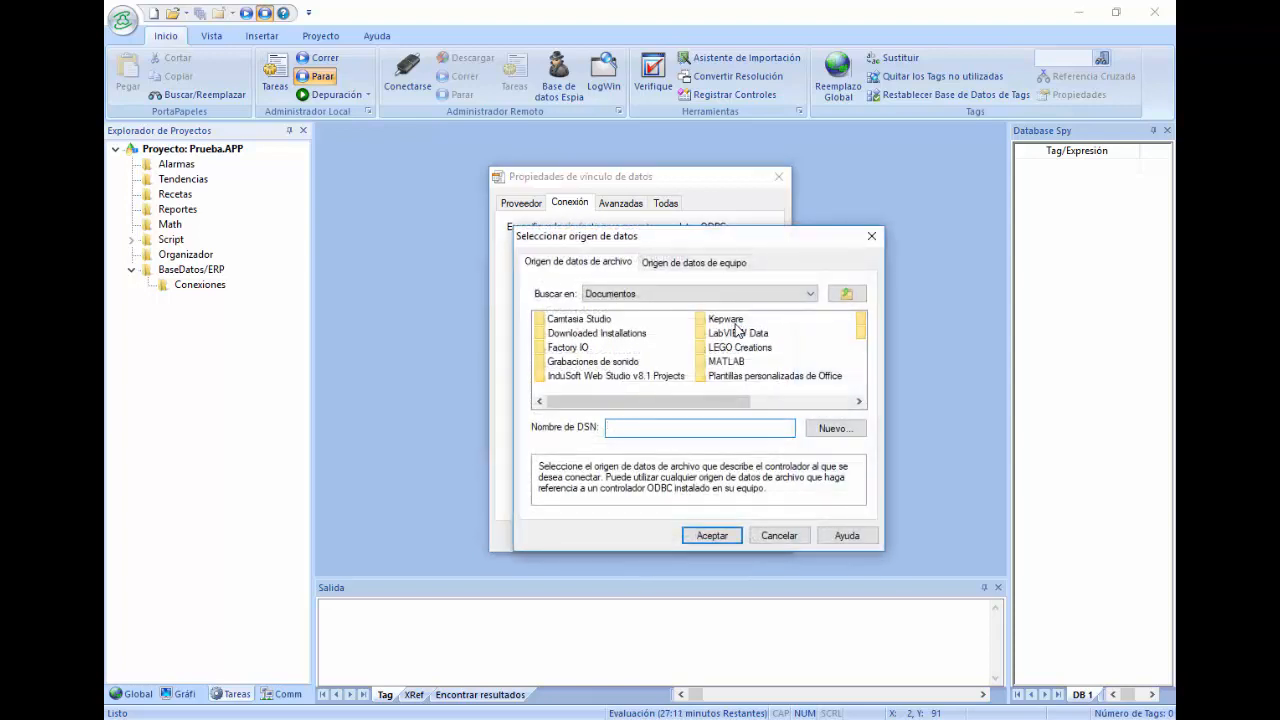
Step: Create a new user data source on the MySQL ODBC 5.3 ANSI Driver, reaching its configuration form
click(701, 268)
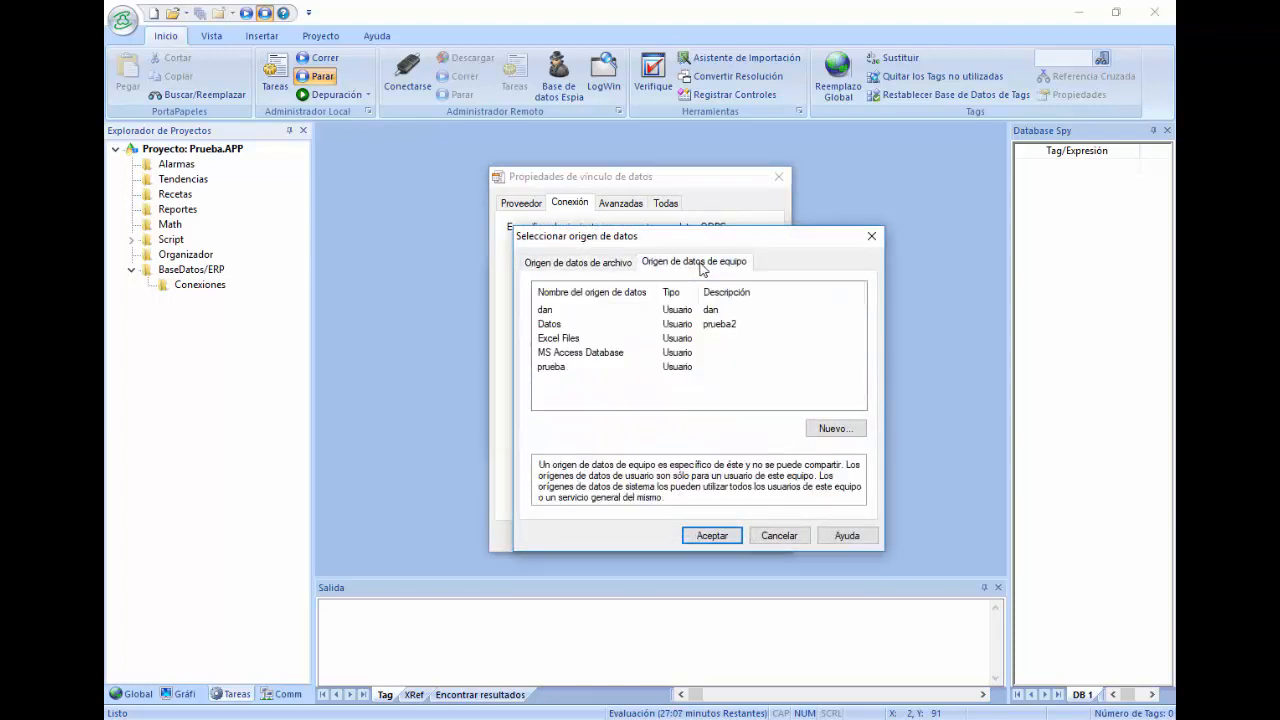
click(846, 429)
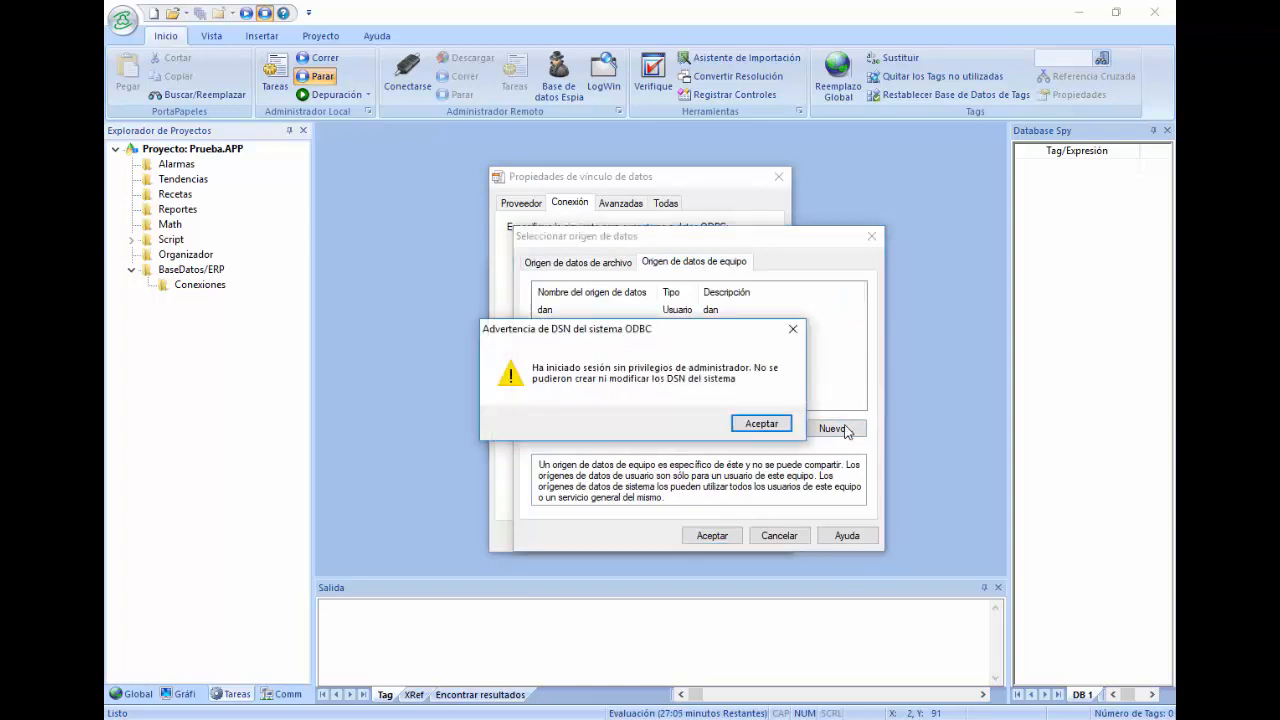
click(760, 423)
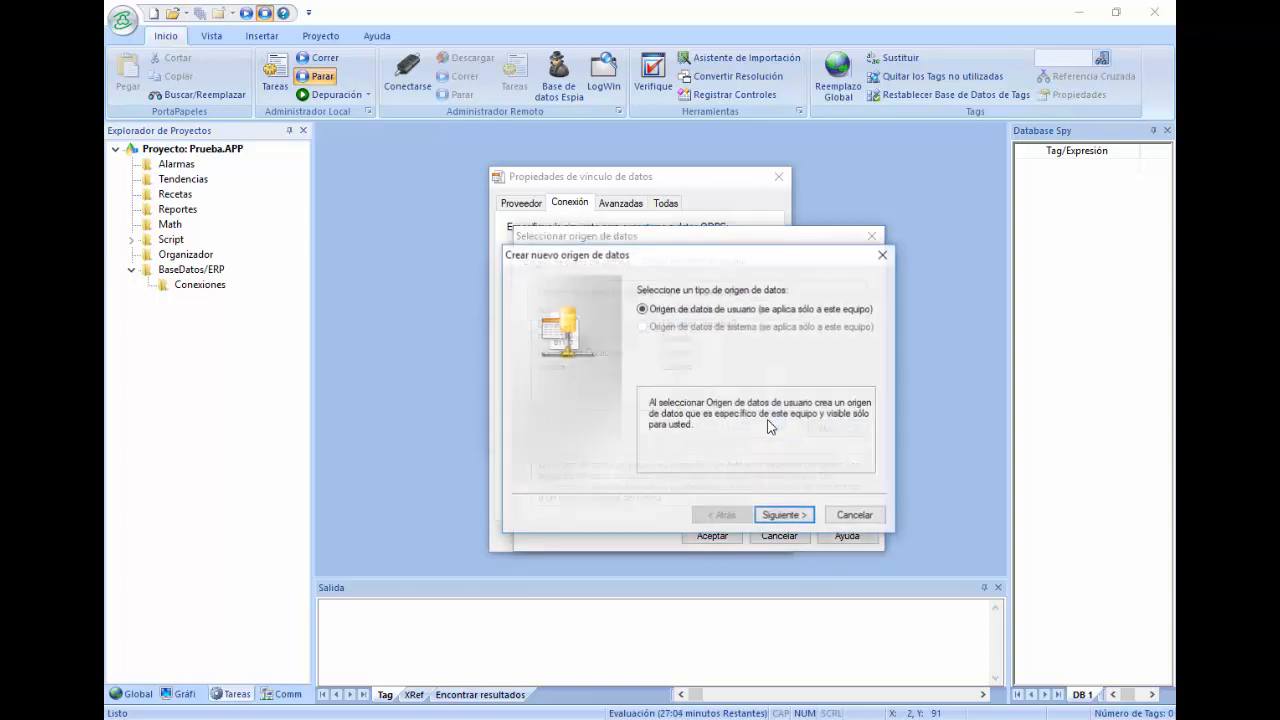
click(799, 516)
scroll(730, 347, down, 4)
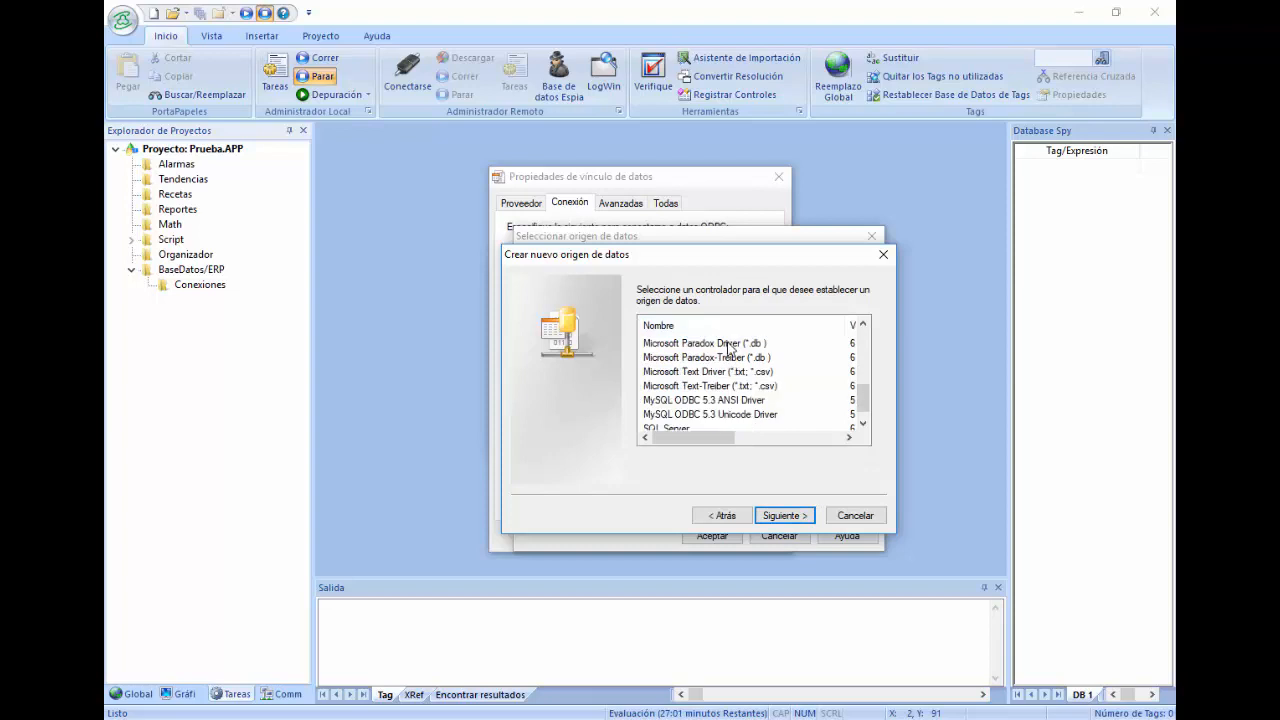
scroll(728, 343, down, 1)
click(742, 388)
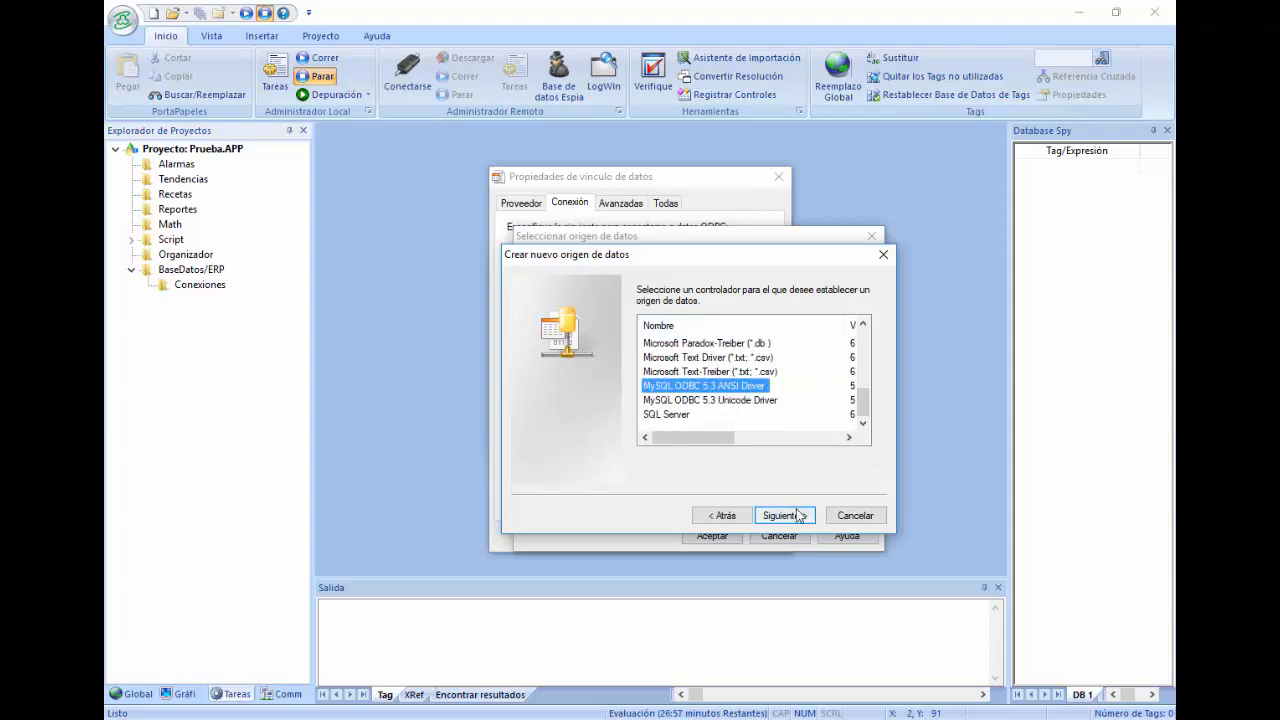
click(785, 515)
click(785, 515)
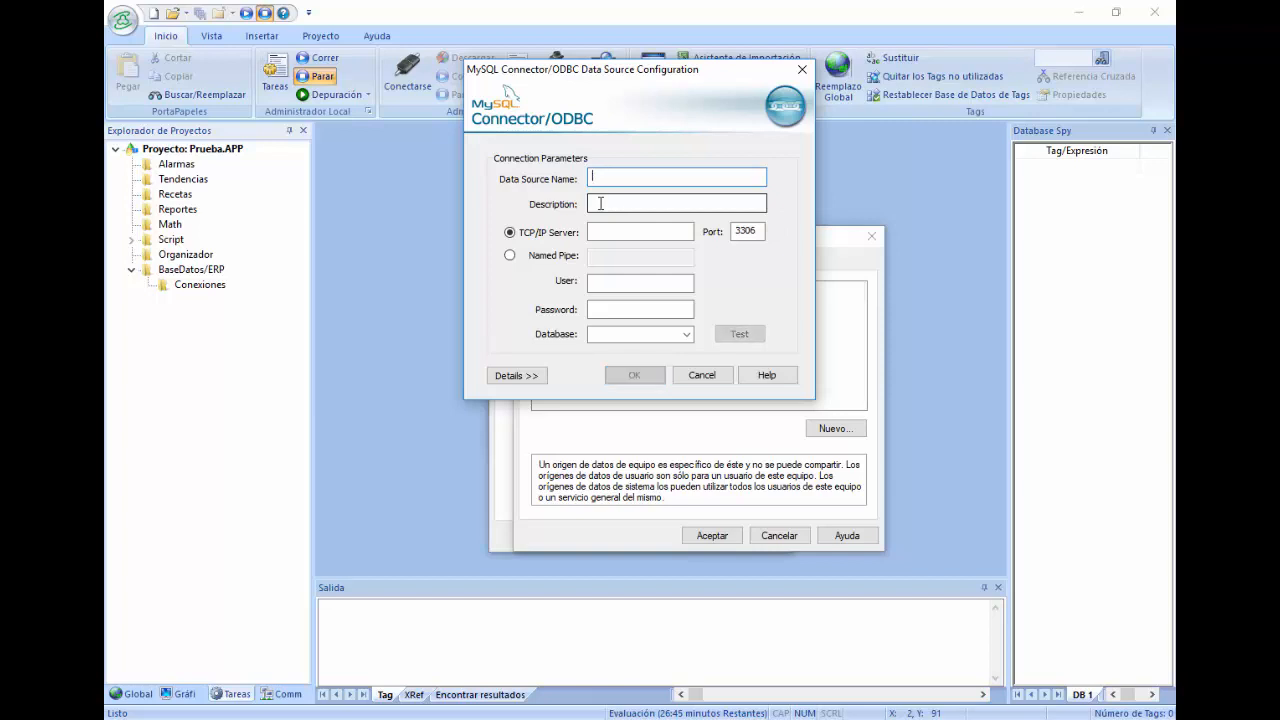
Step: Name the ODBC data source BaseDatos, with server 127.0.0.1 and the MySQL user and password
text(ase)
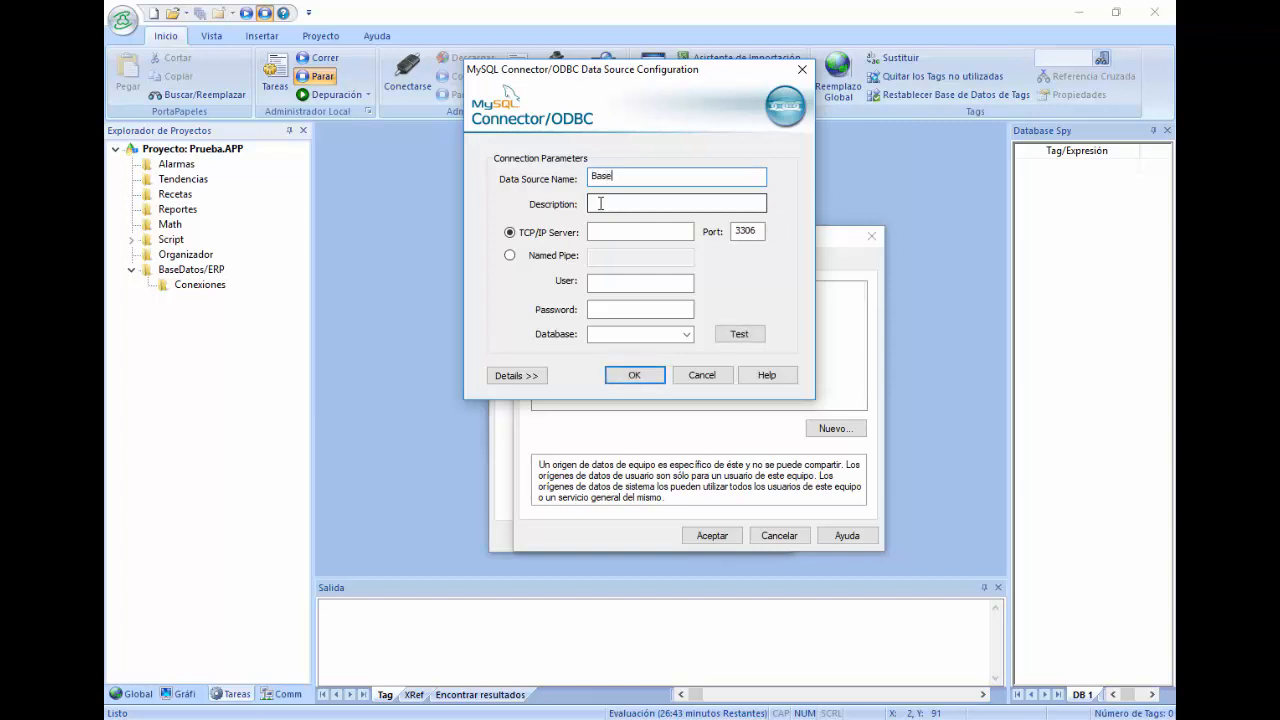
text(de)
key(BackSpace)
text(Dat)
key(Tab)
key(Tab)
key(Tab)
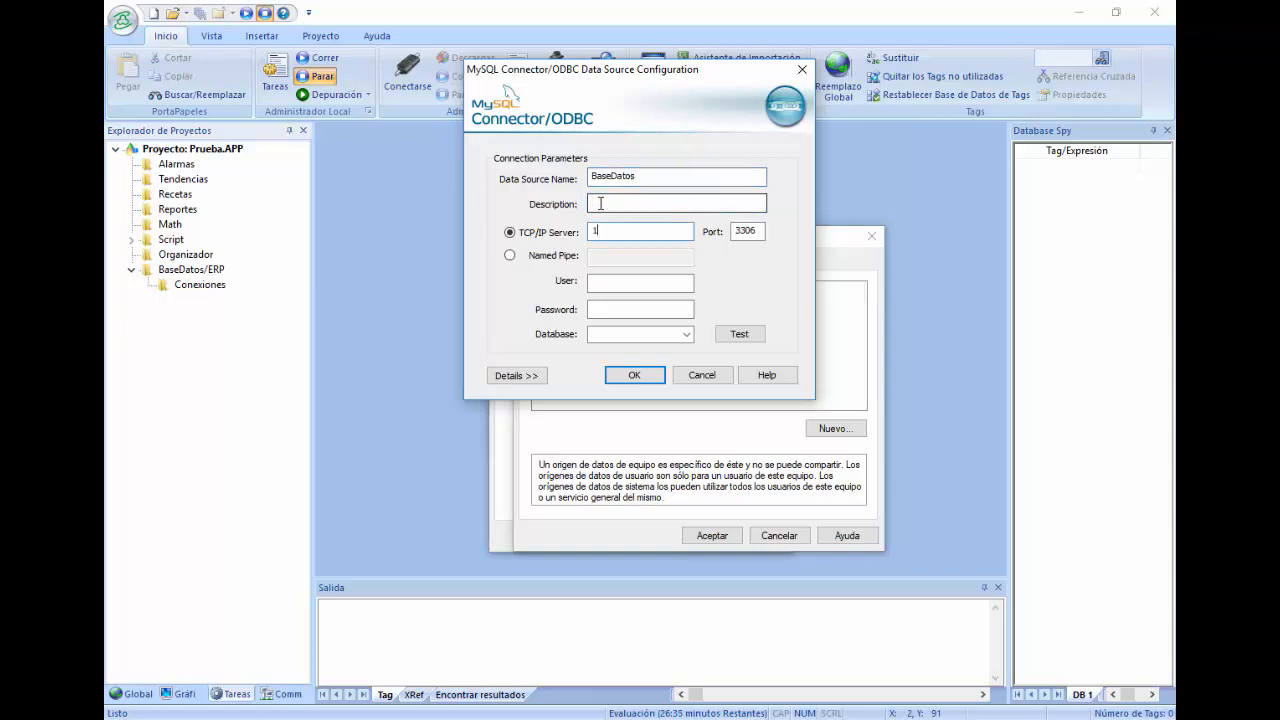
text(12.)
key(BackSpace)
text(7.0.0.1)
key(Tab)
key(Tab)
text(rootroot)
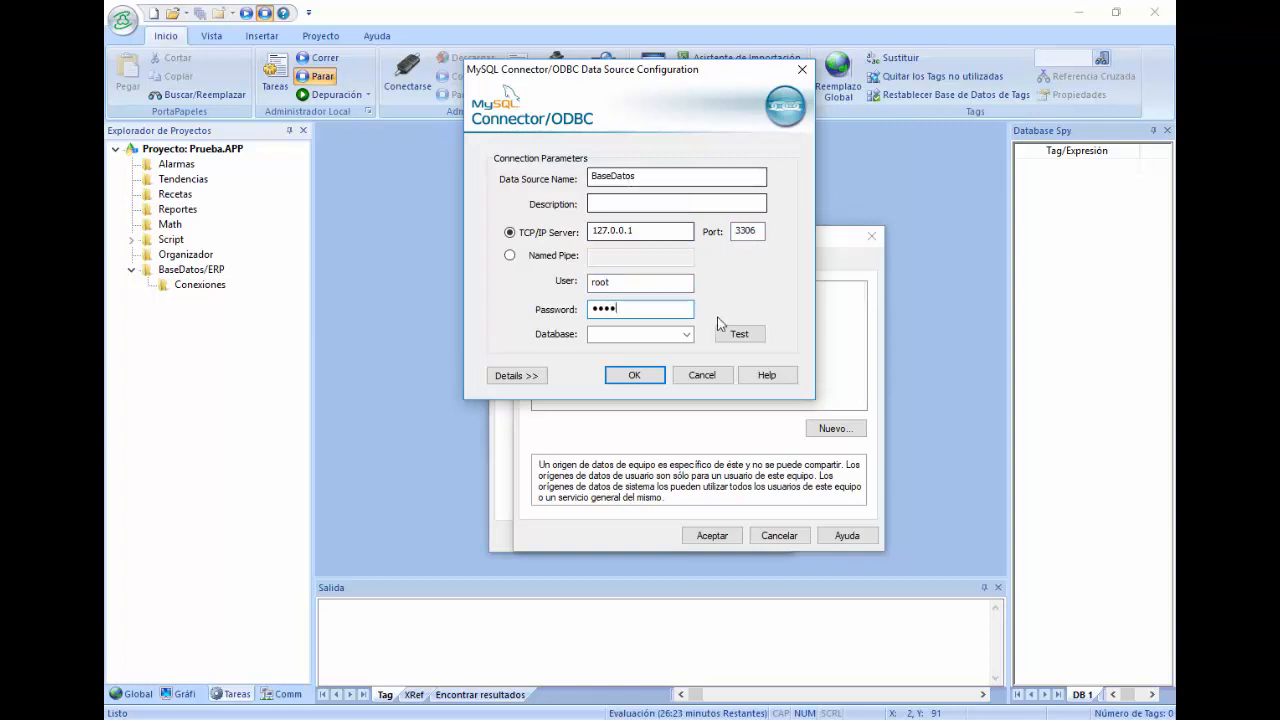
Step: Choose the prueba database, test the connection successfully, and save the data source
click(686, 334)
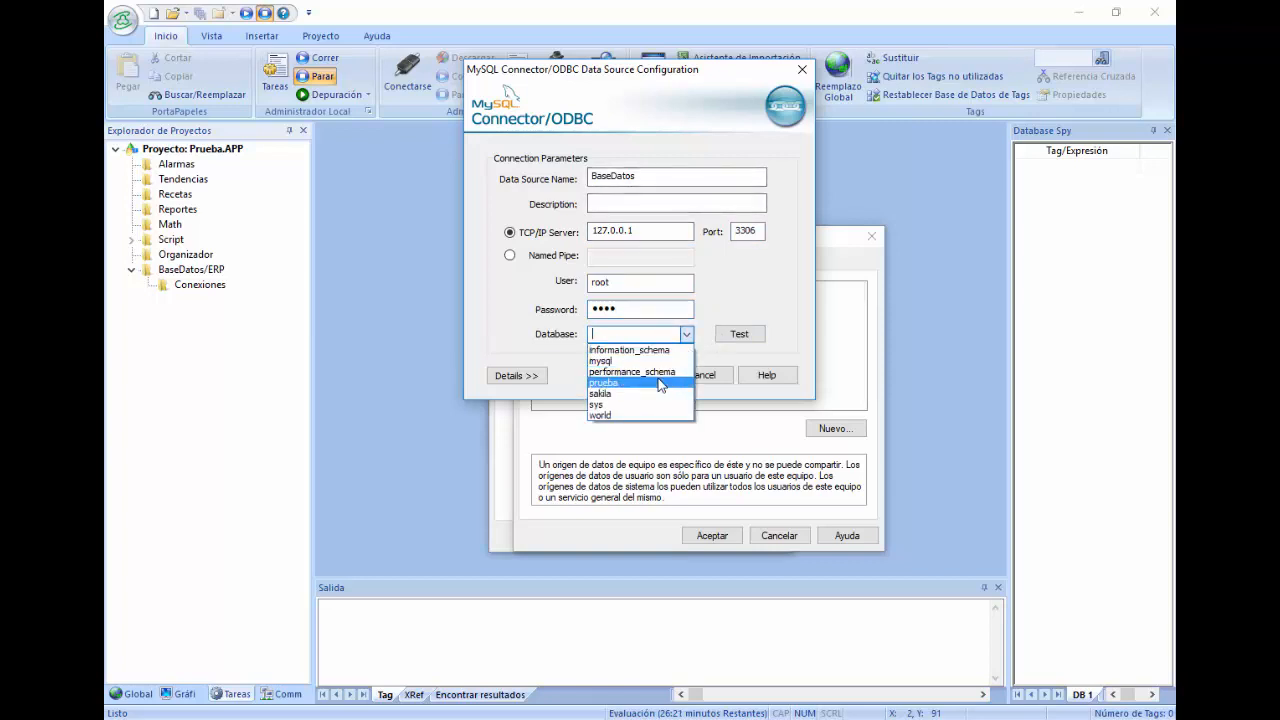
click(660, 383)
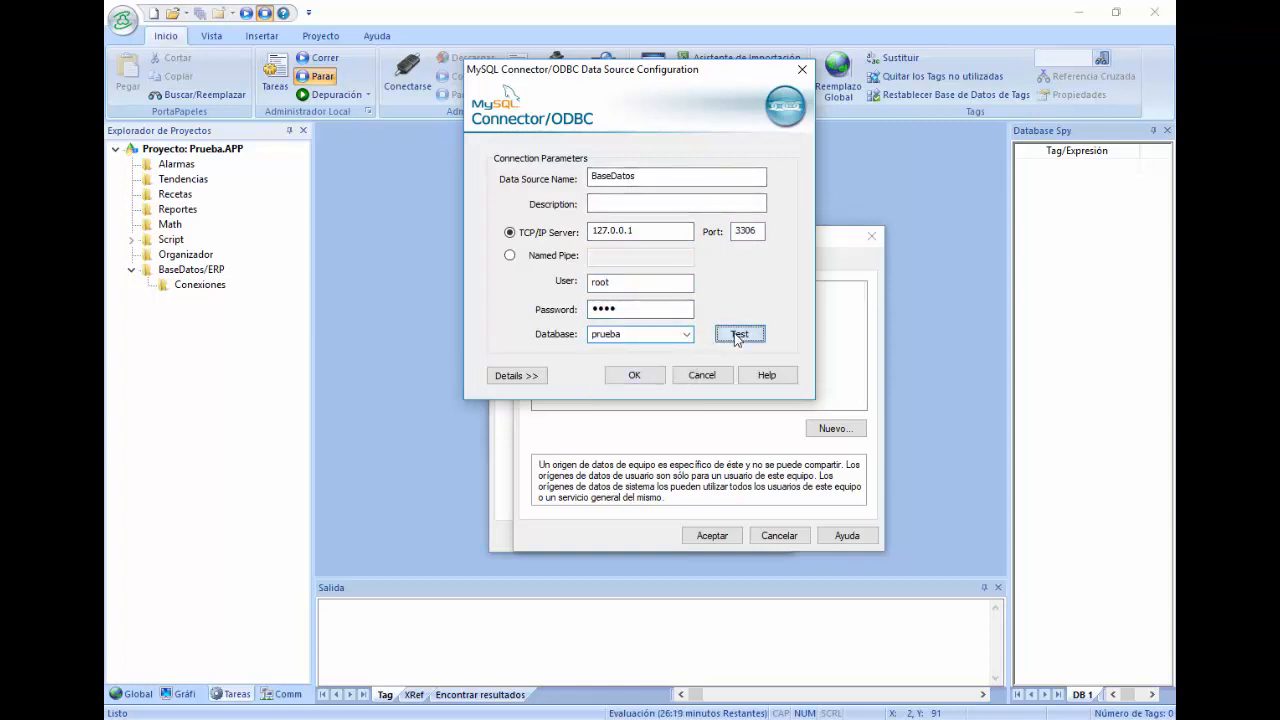
click(732, 338)
click(668, 417)
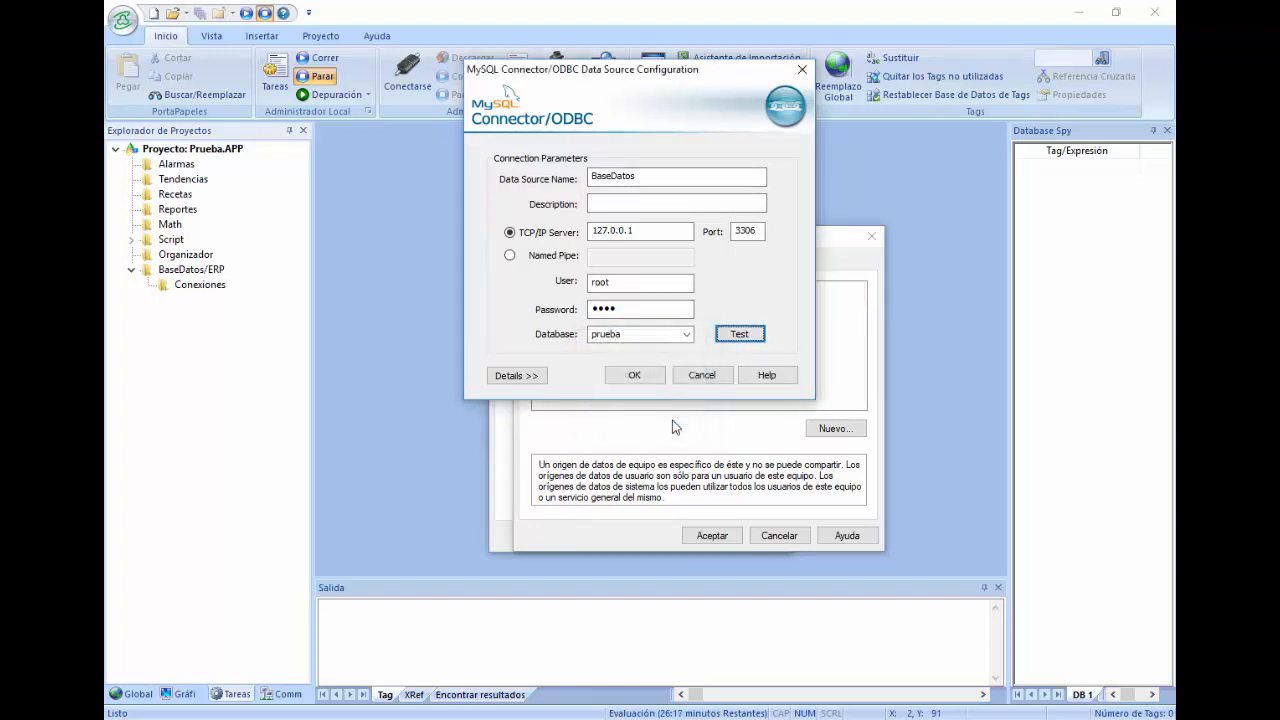
click(632, 376)
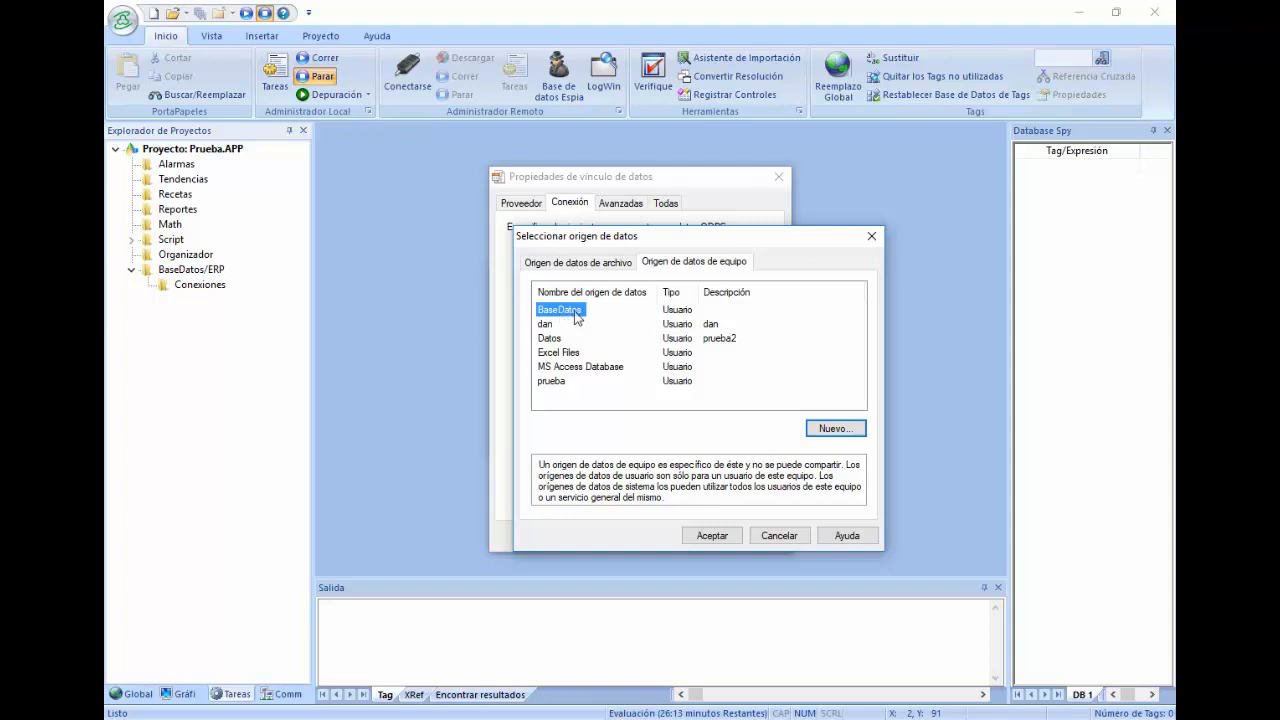
Step: Build the connection string from the BaseDatos data source and test it successfully
click(712, 537)
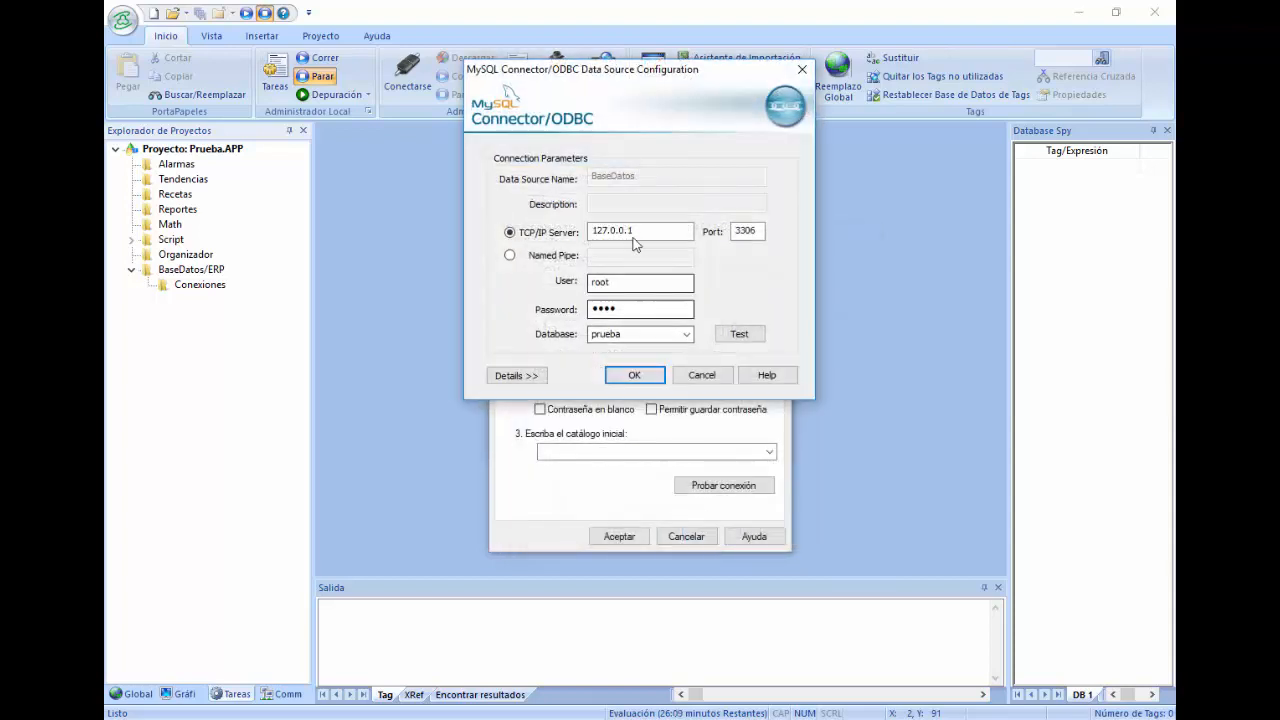
click(635, 380)
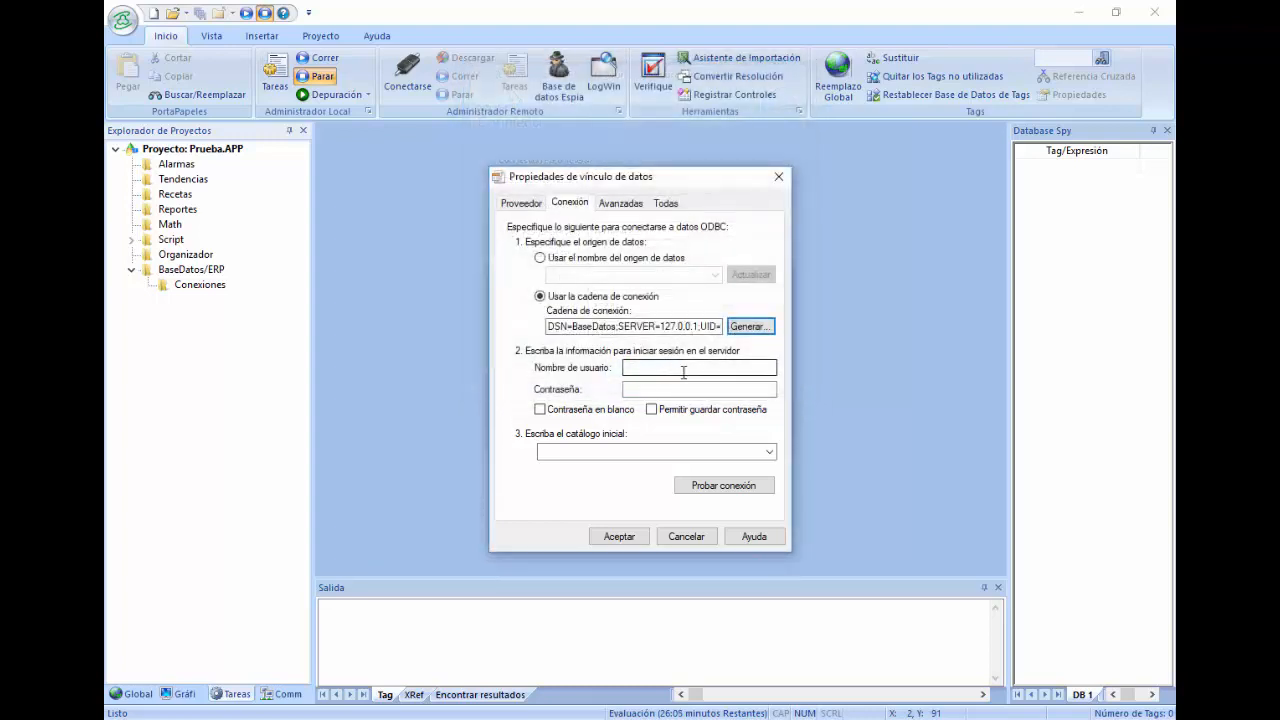
click(757, 485)
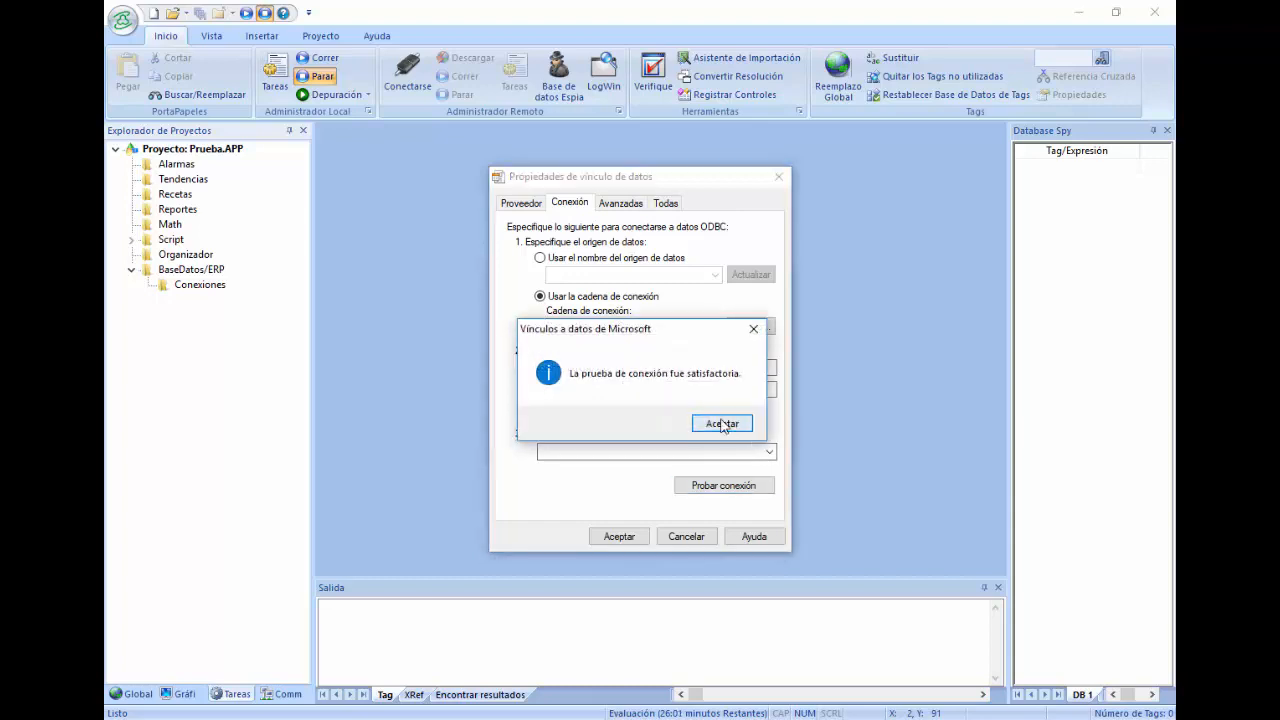
click(721, 424)
Step: Set prueba as the initial catalog, retest successfully, and accept the link properties
click(767, 452)
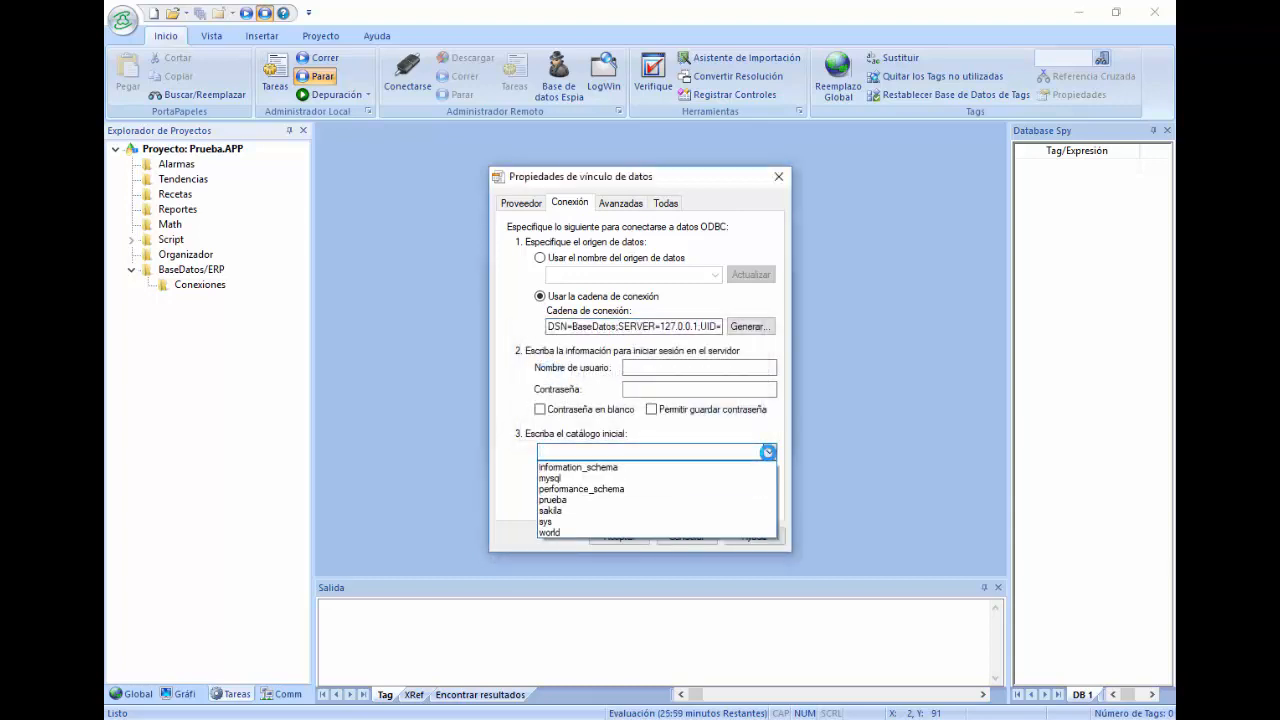
click(560, 502)
click(700, 486)
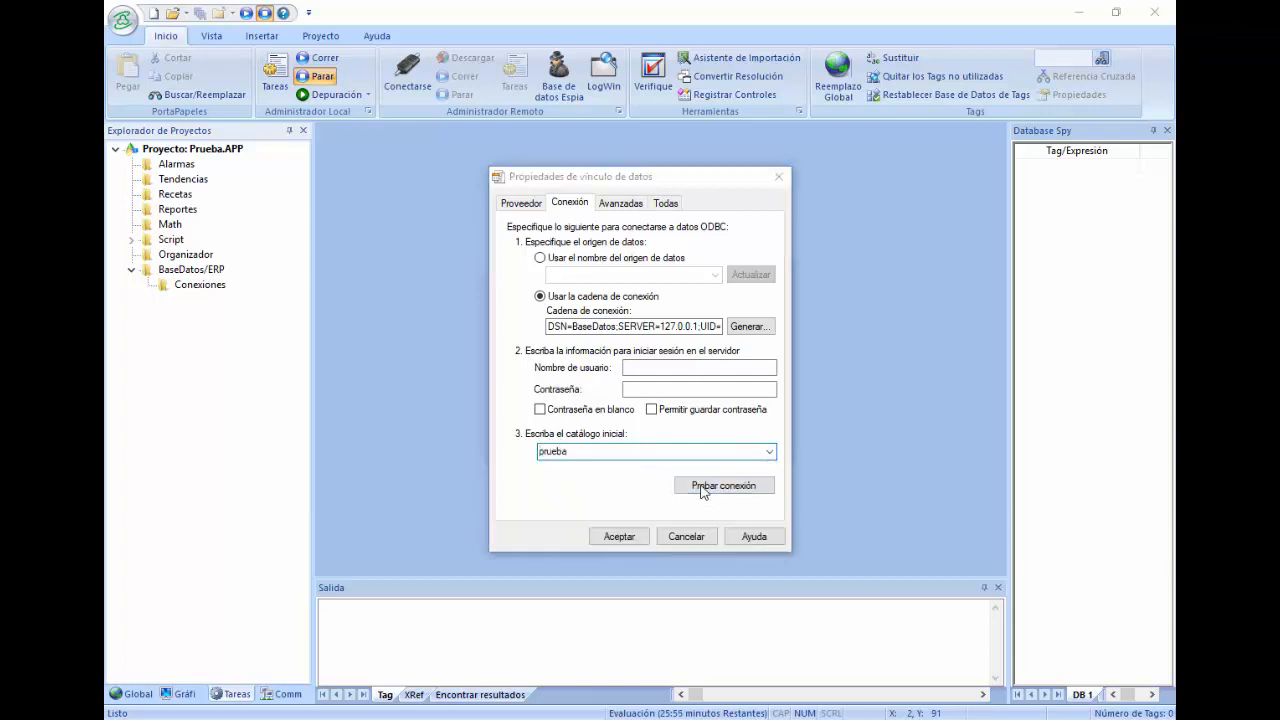
click(721, 424)
click(617, 536)
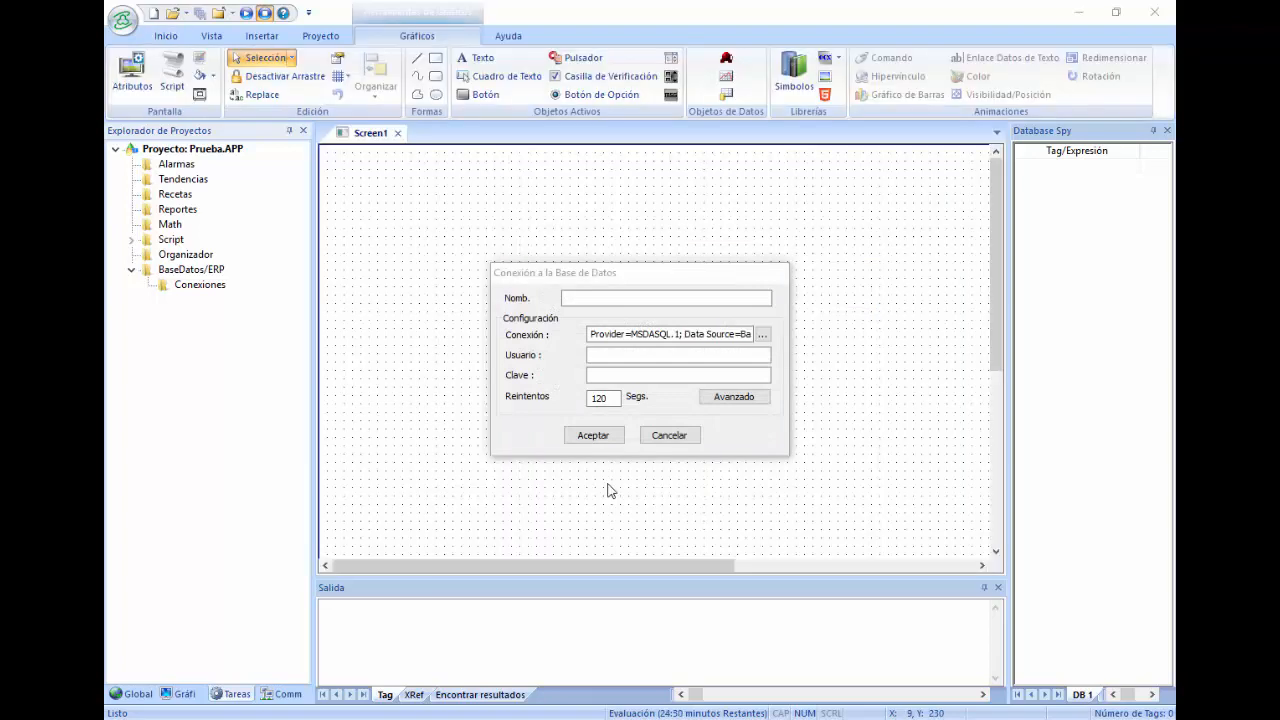
Step: Change the advanced gateway port from 3997 to 33
click(729, 400)
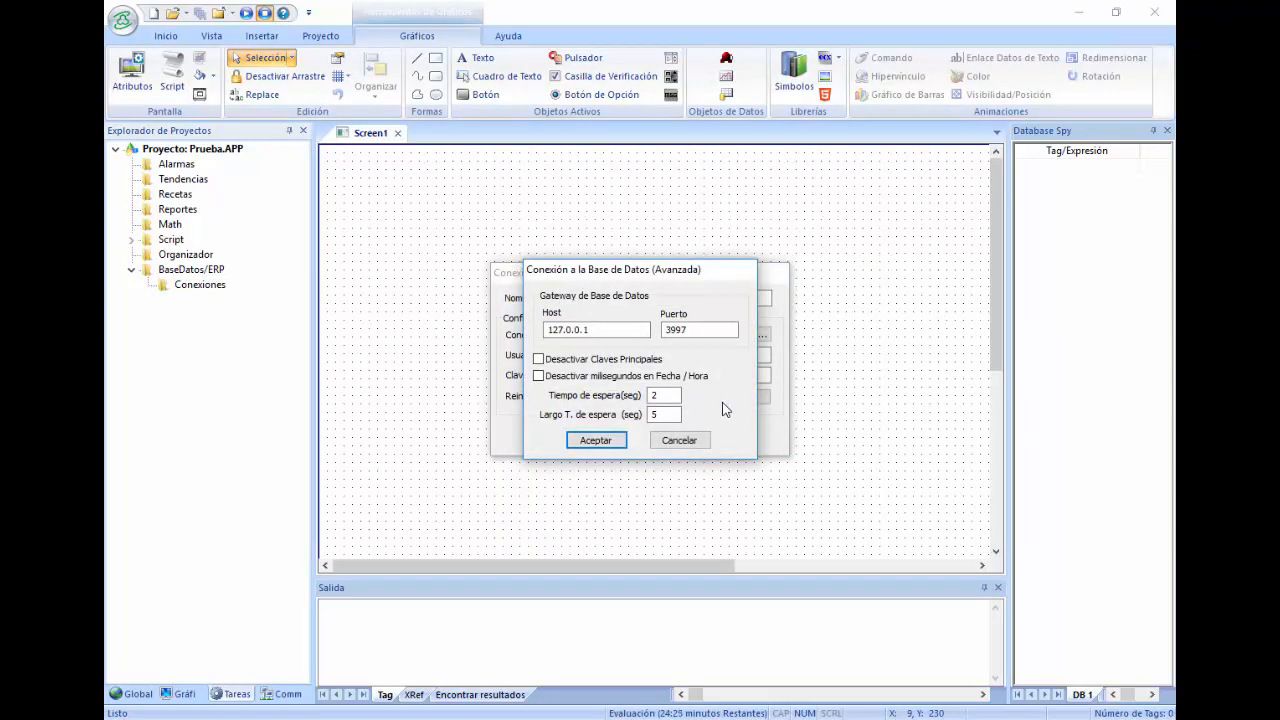
double_click(685, 336)
text(3306)
click(596, 440)
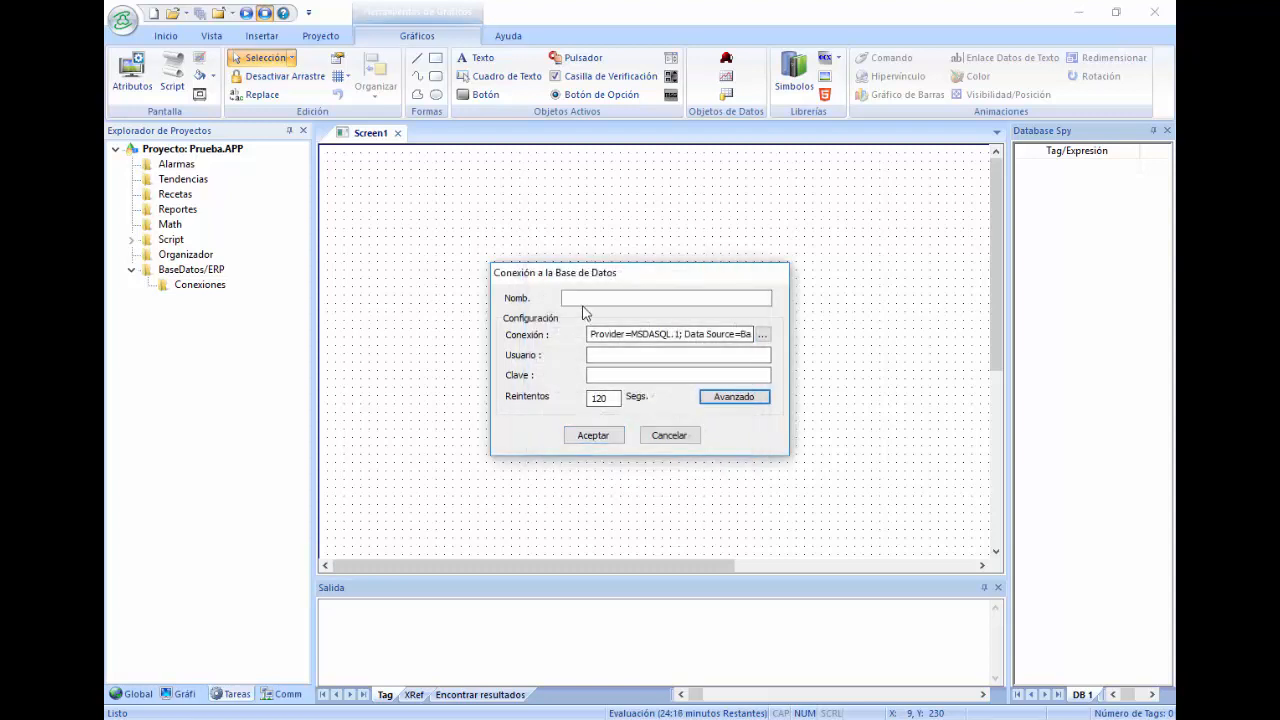
Step: Name the database connection 'base' and save it
click(582, 298)
text(base)
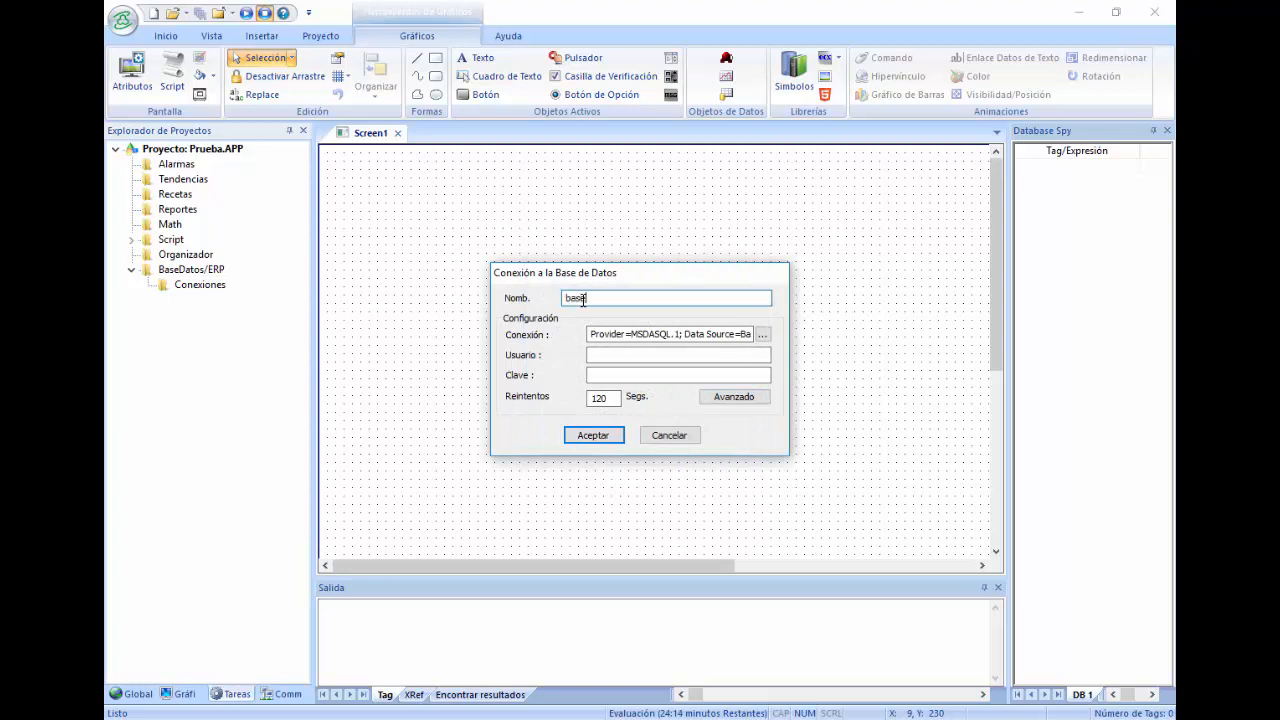
click(593, 437)
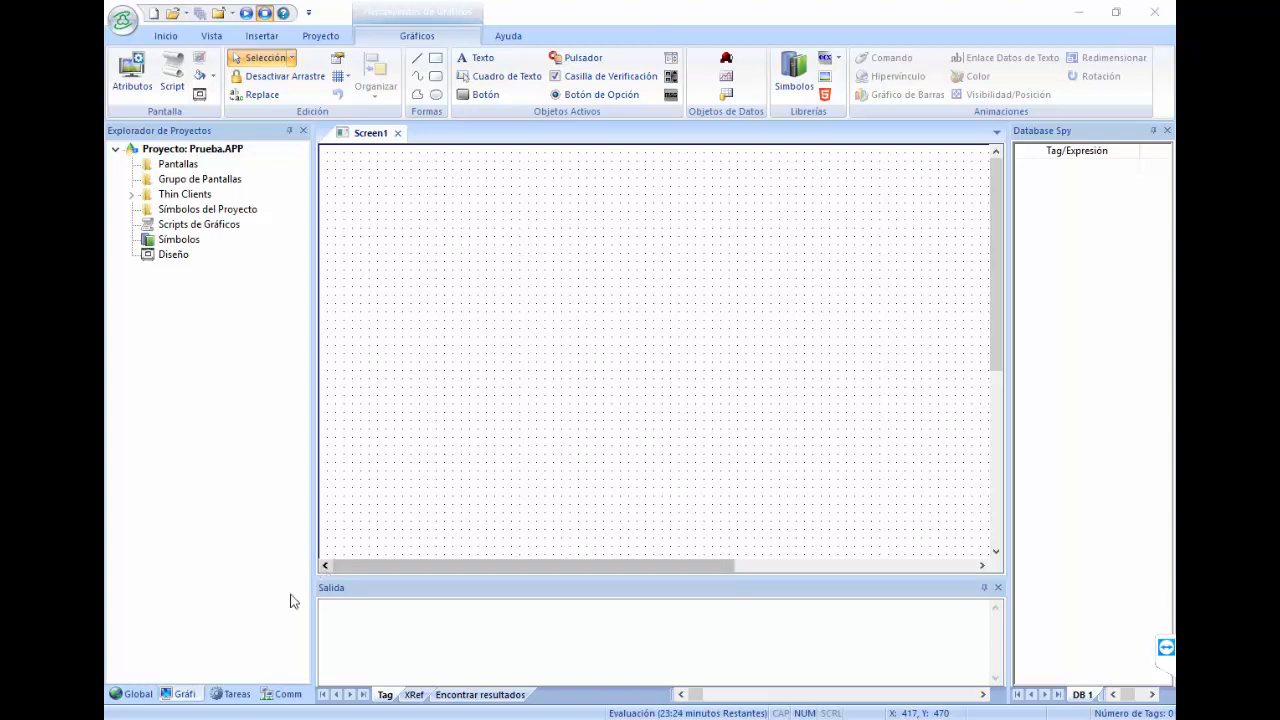
Step: Add a new trend worksheet under the Tendencias folder
click(238, 696)
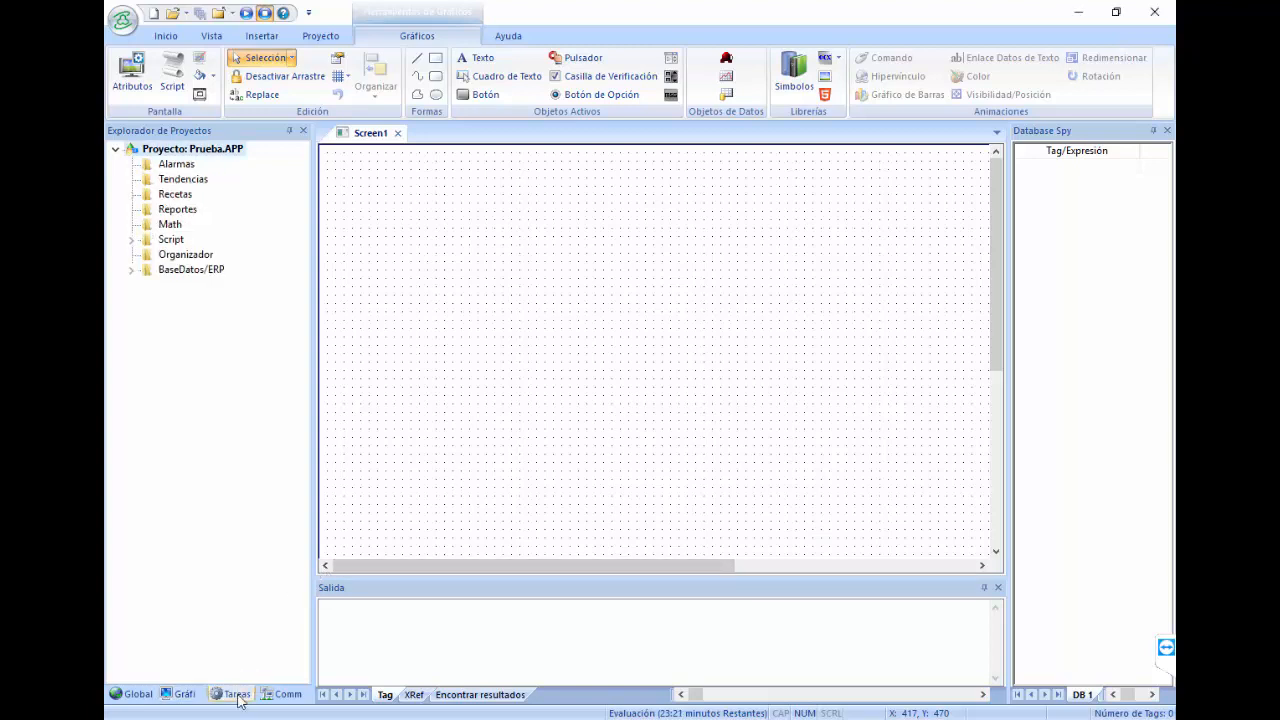
click(165, 181)
right_click(165, 183)
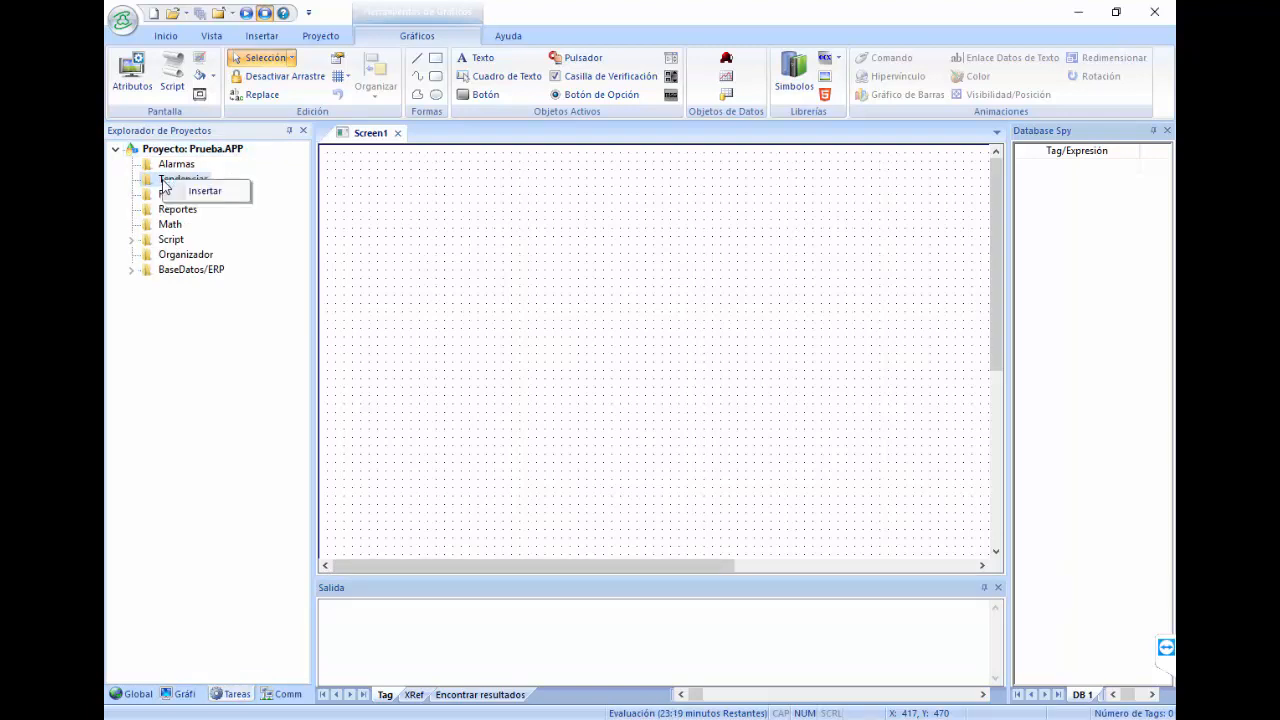
click(212, 192)
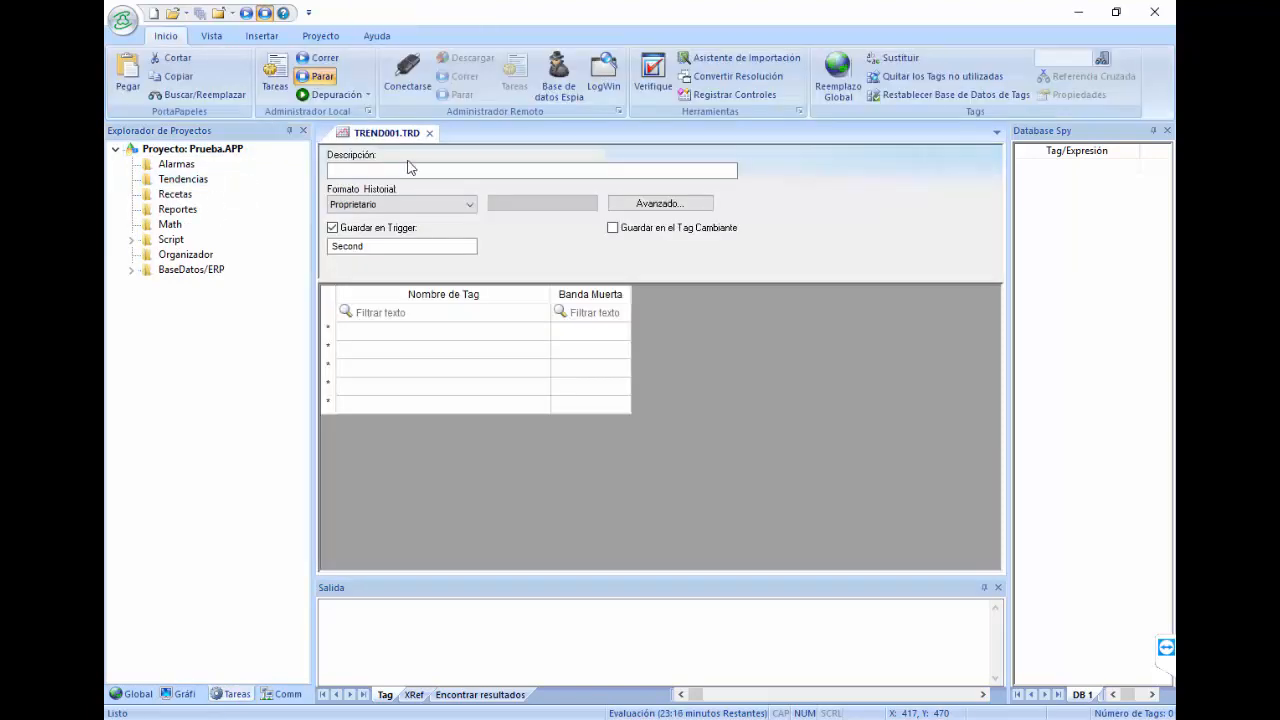
Step: Set the history format to Base de datos and stop using the project's default database
click(449, 205)
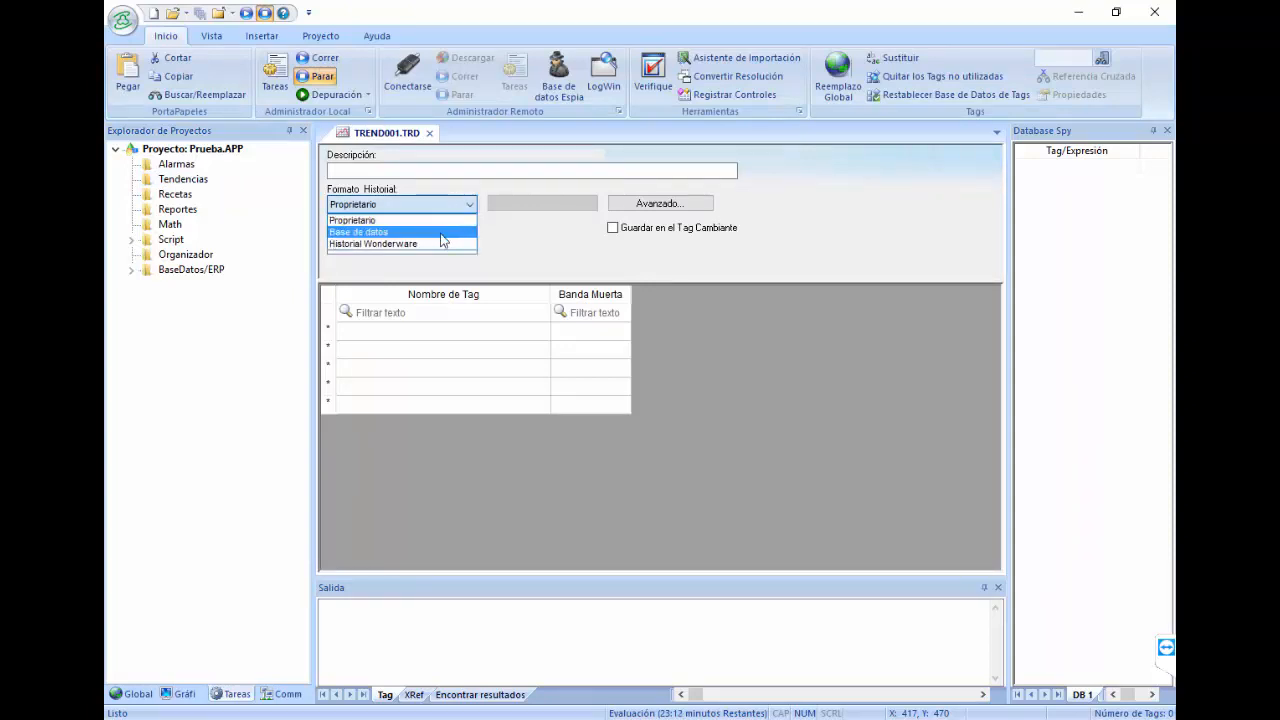
click(440, 240)
click(555, 204)
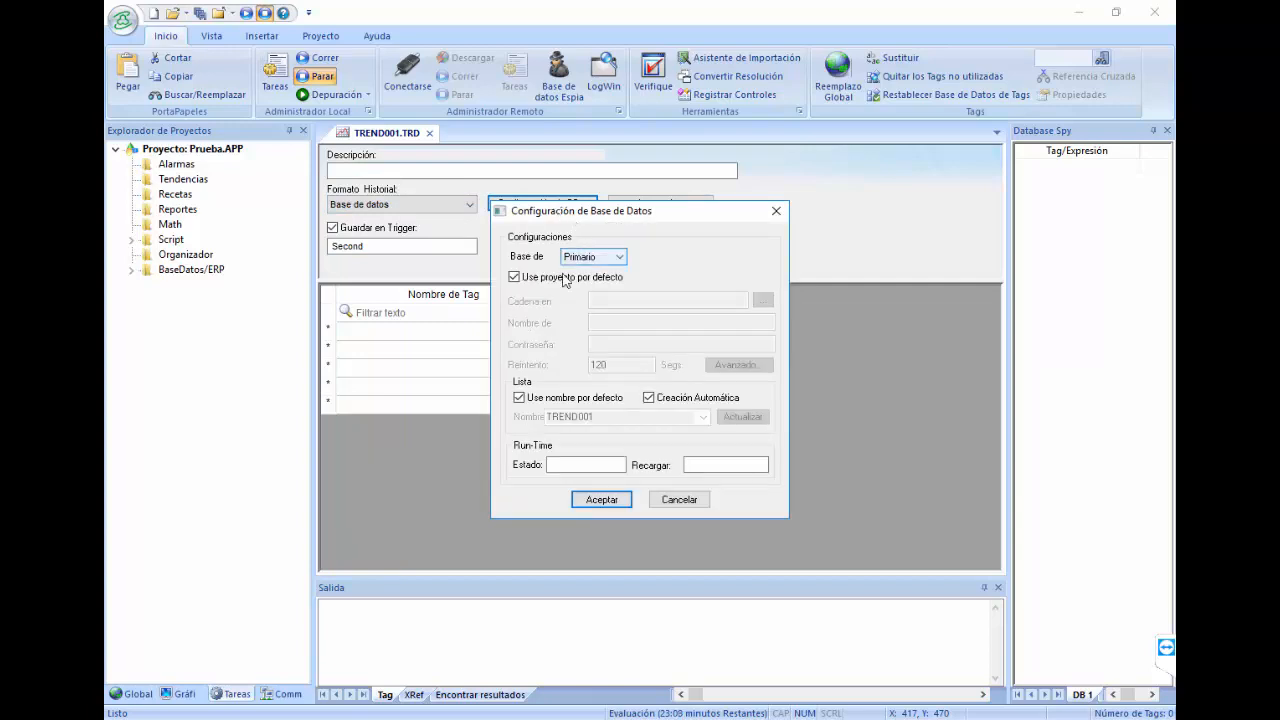
click(551, 281)
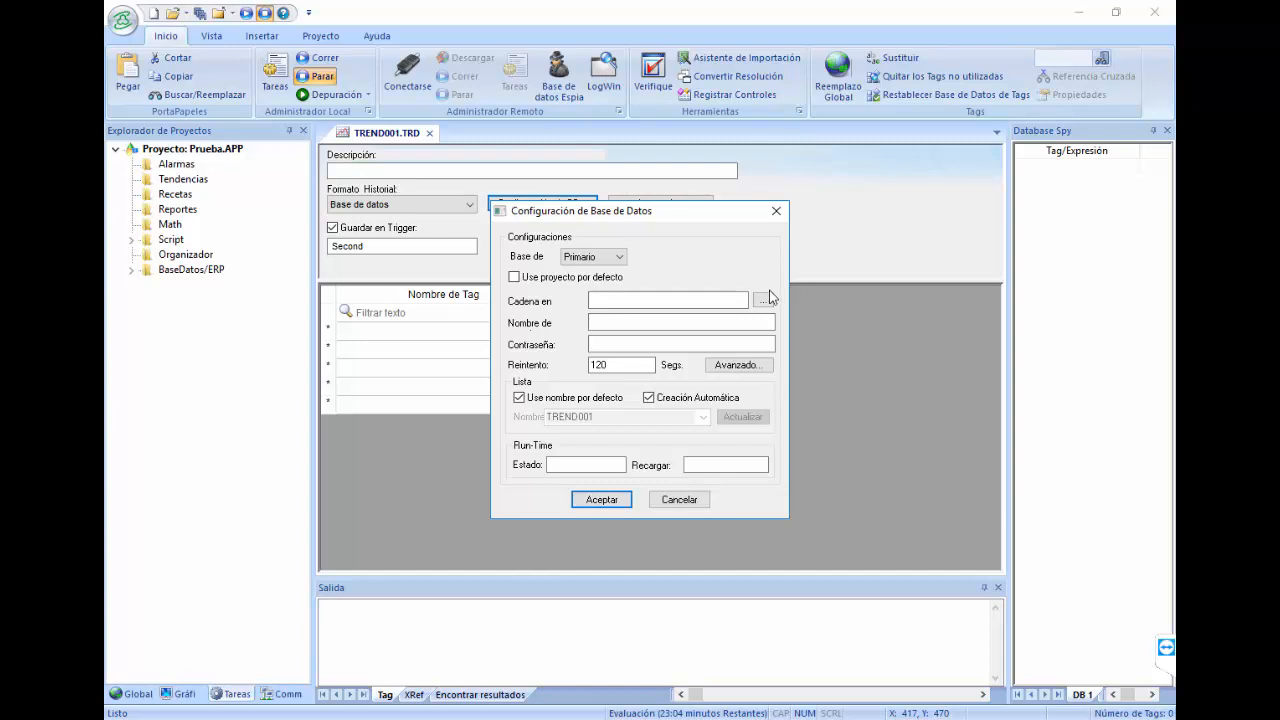
Step: Build the connection string from ODBC source BaseDatos with catalog prueba, tested successfully
click(765, 305)
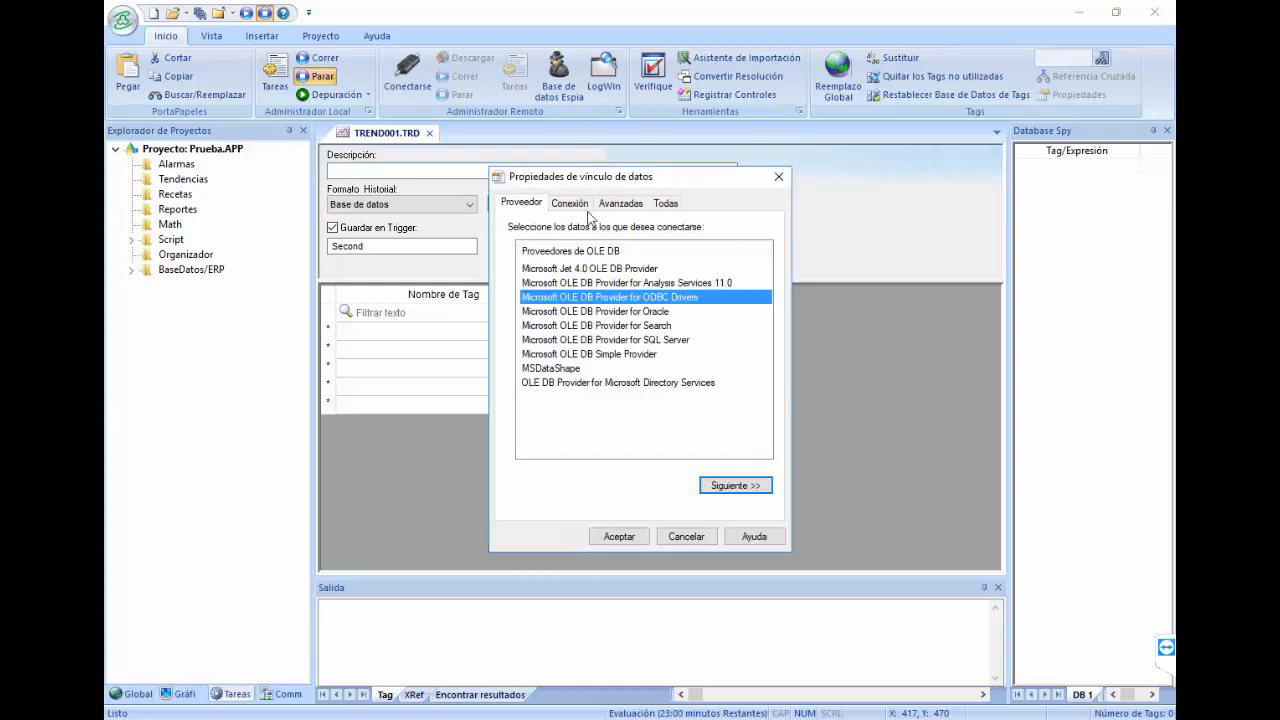
click(584, 205)
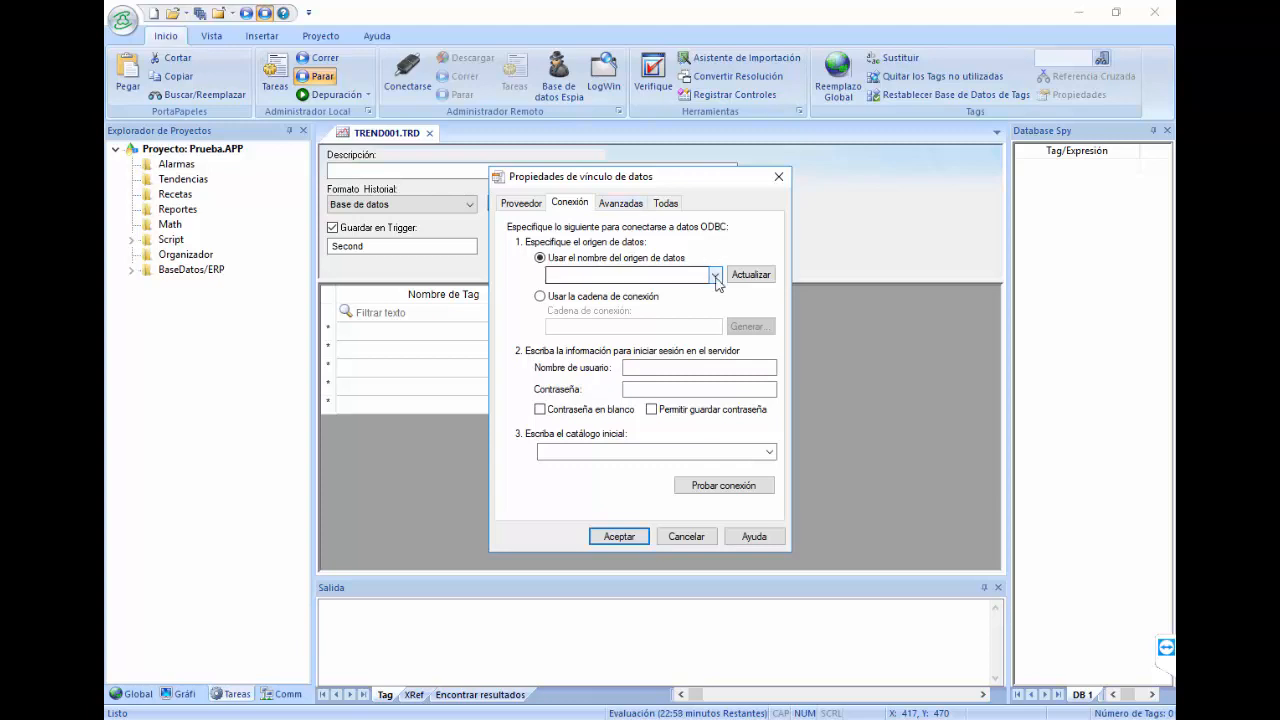
click(715, 276)
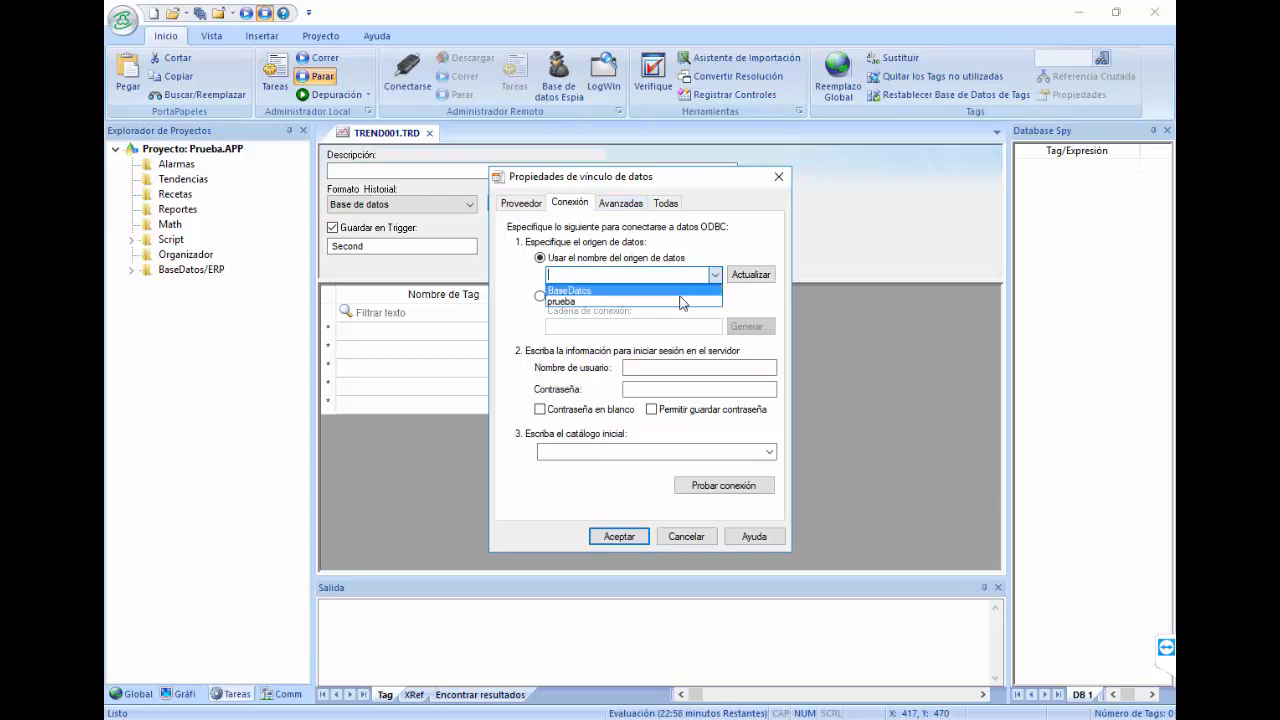
click(681, 291)
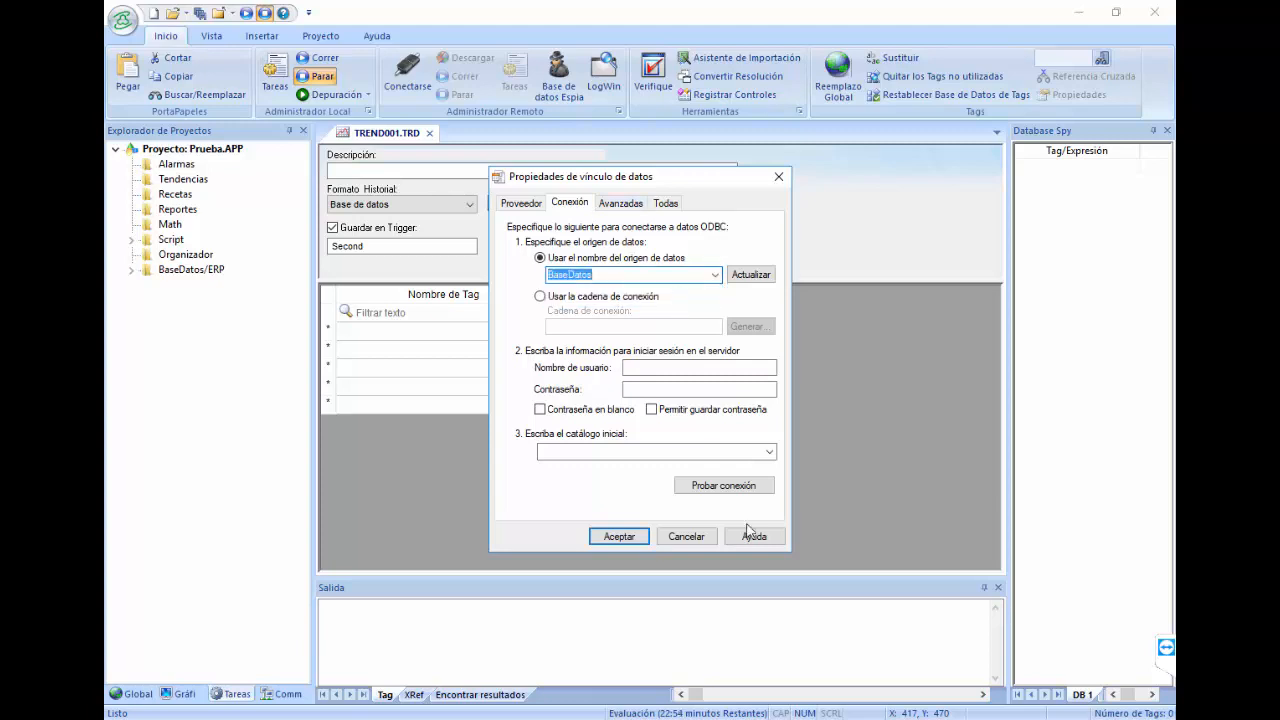
click(768, 452)
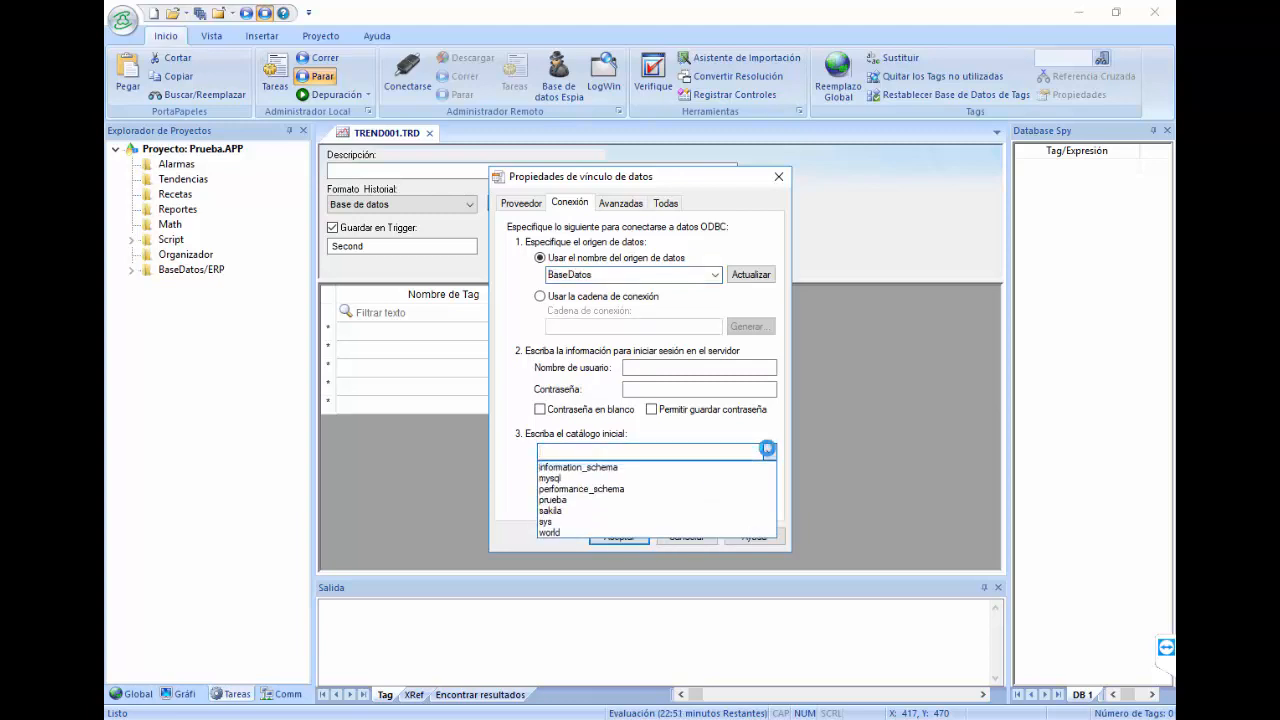
click(676, 500)
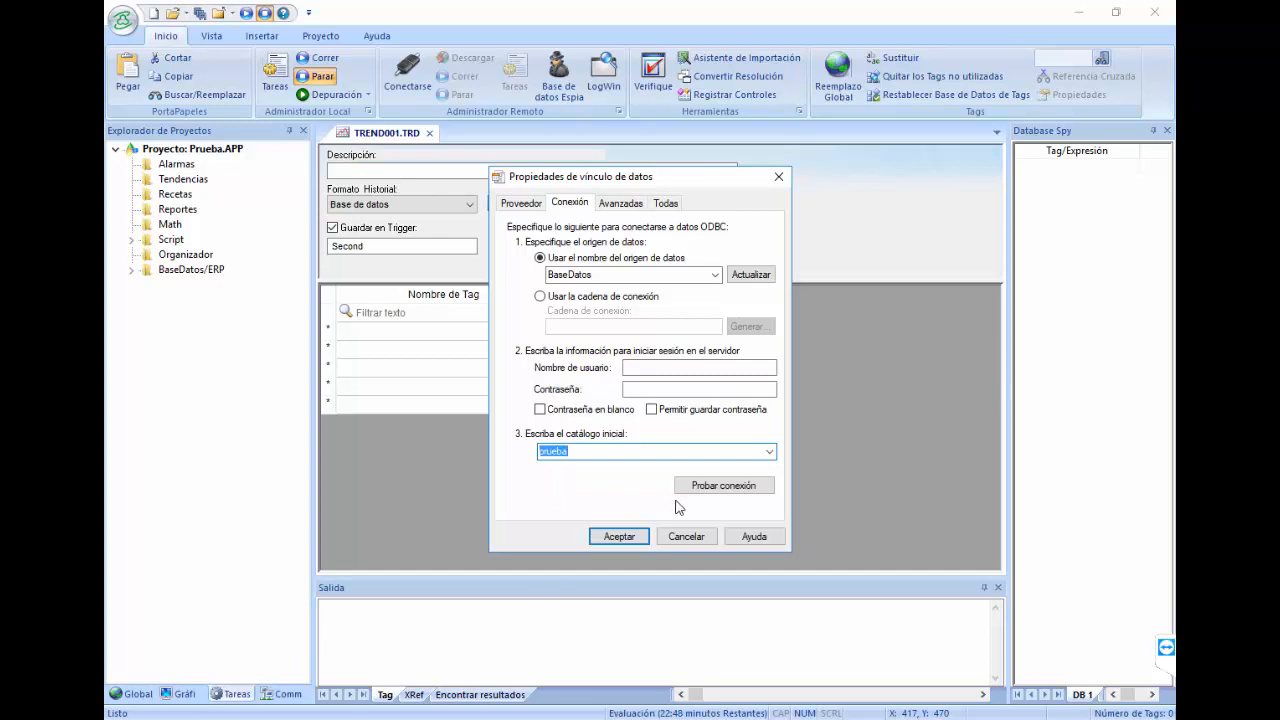
click(700, 487)
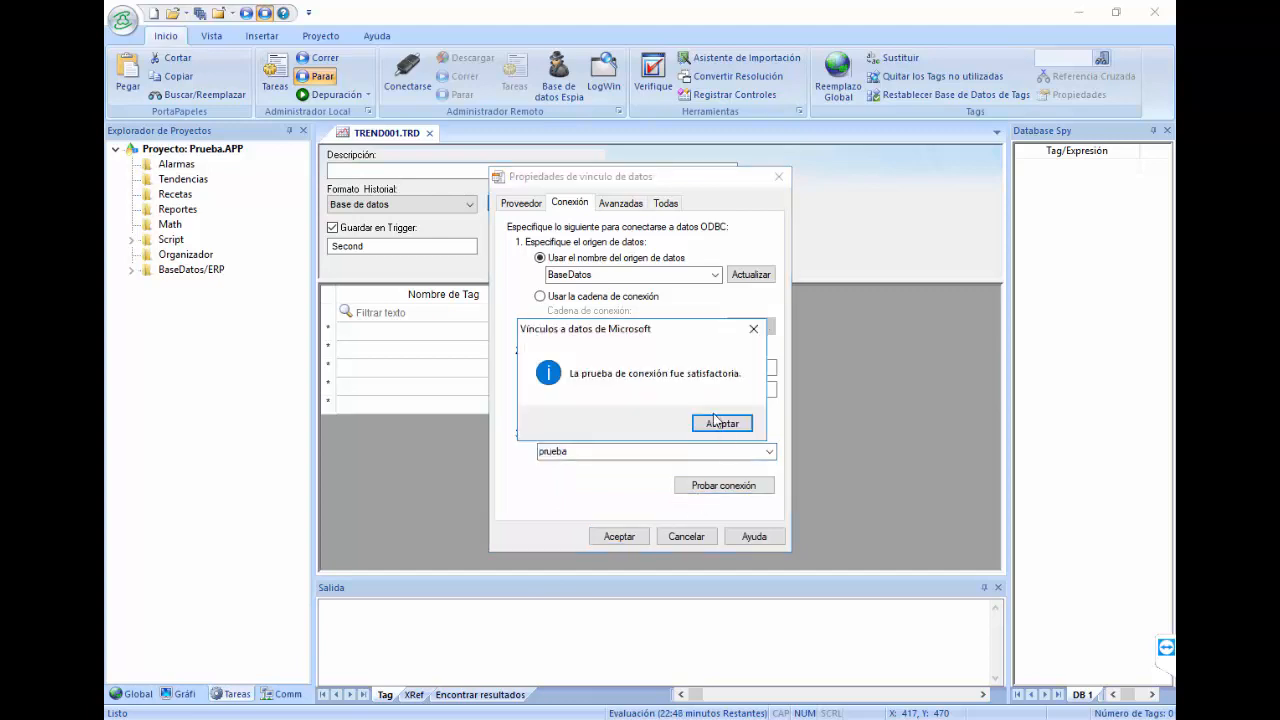
click(718, 423)
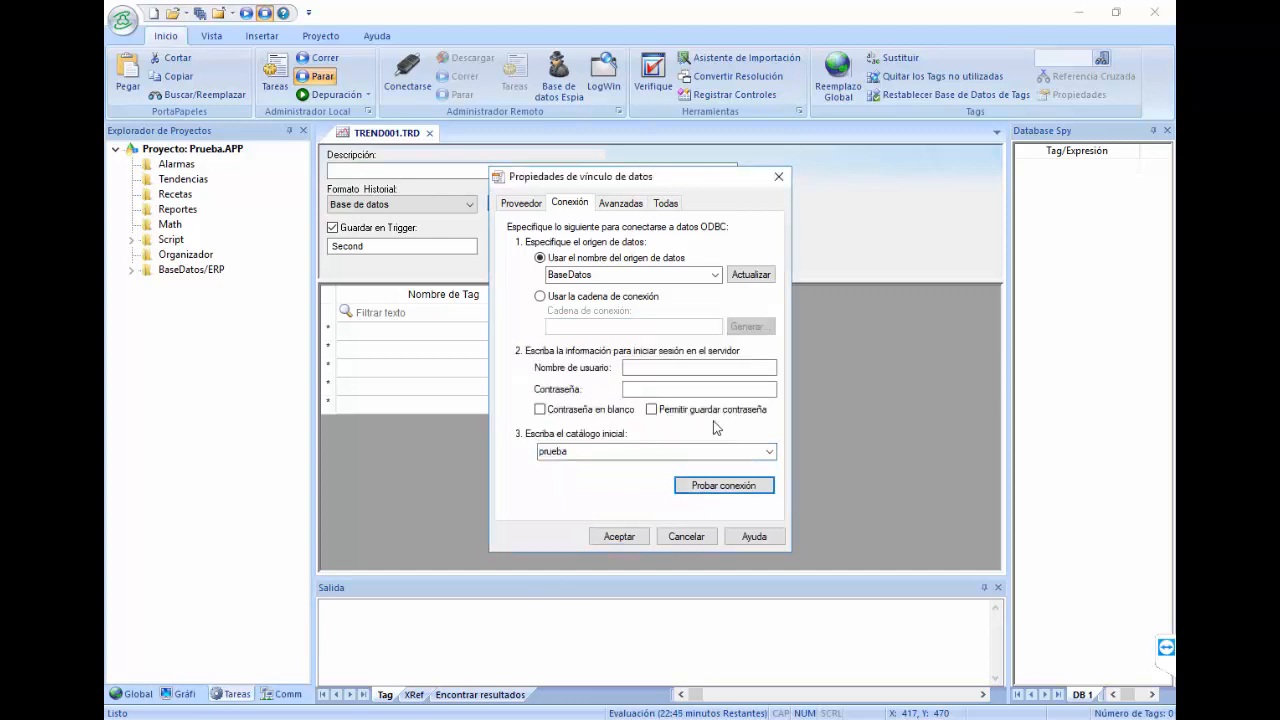
click(620, 537)
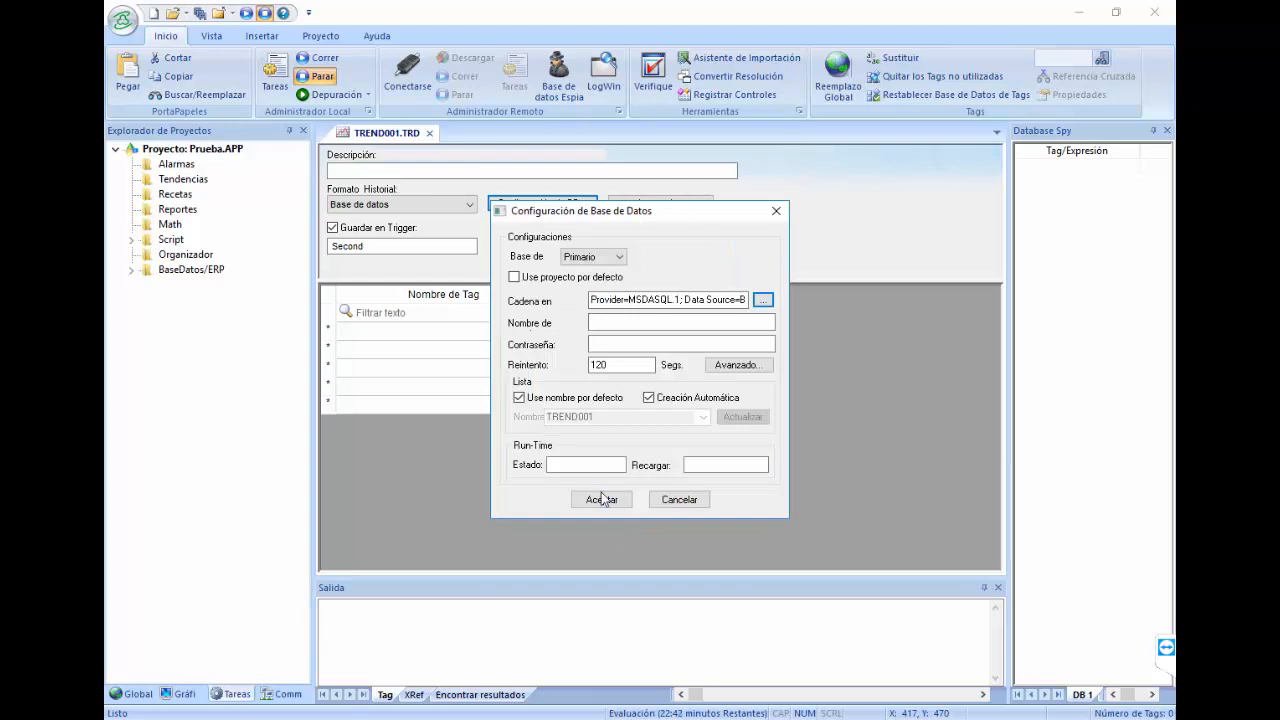
Step: Confirm the database configuration and enter $AnalogValue in the first tag name cell
click(602, 498)
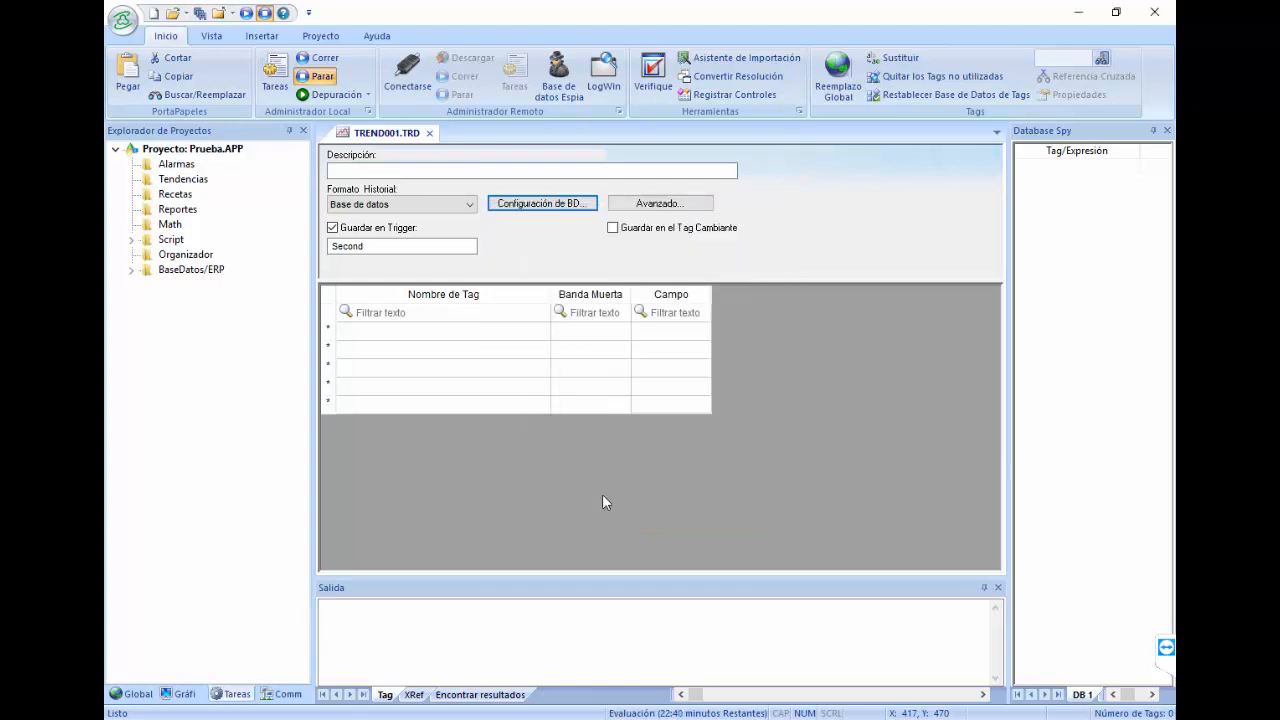
click(430, 330)
click(430, 332)
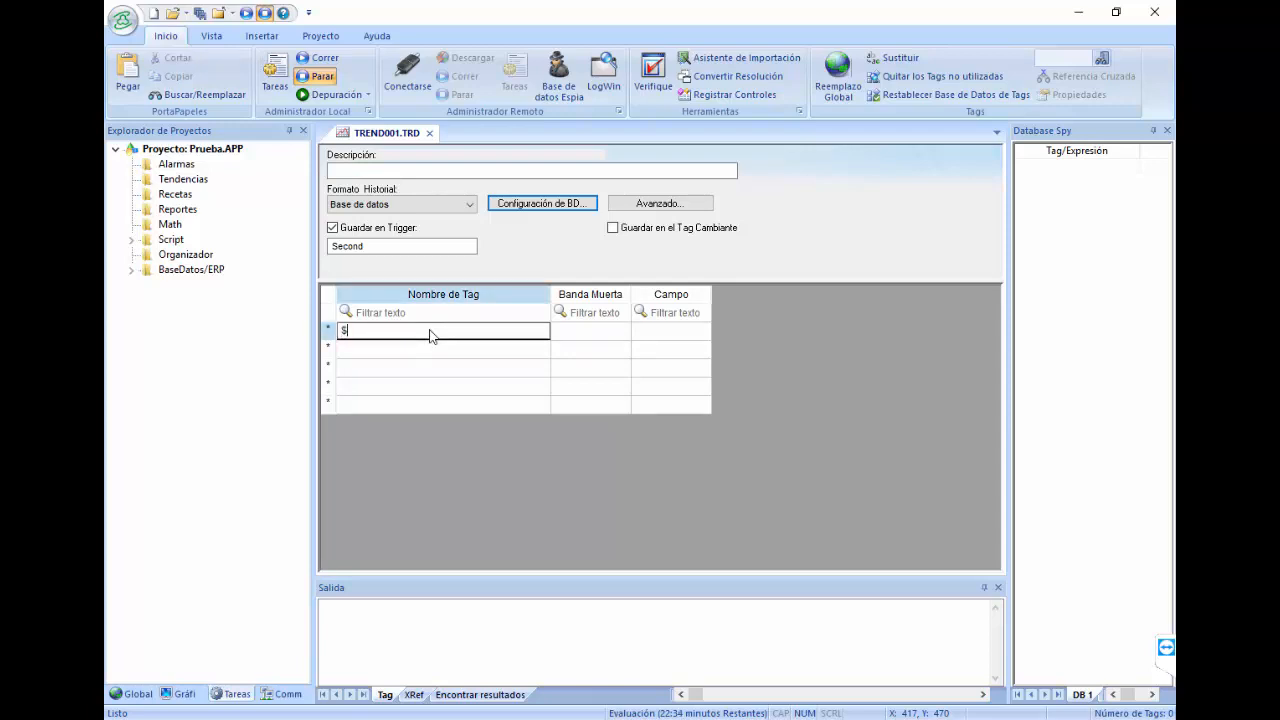
text($AnalogValue)
Step: Commit the tag name and create AnalogValue as a new Entero tag
click(435, 356)
click(618, 426)
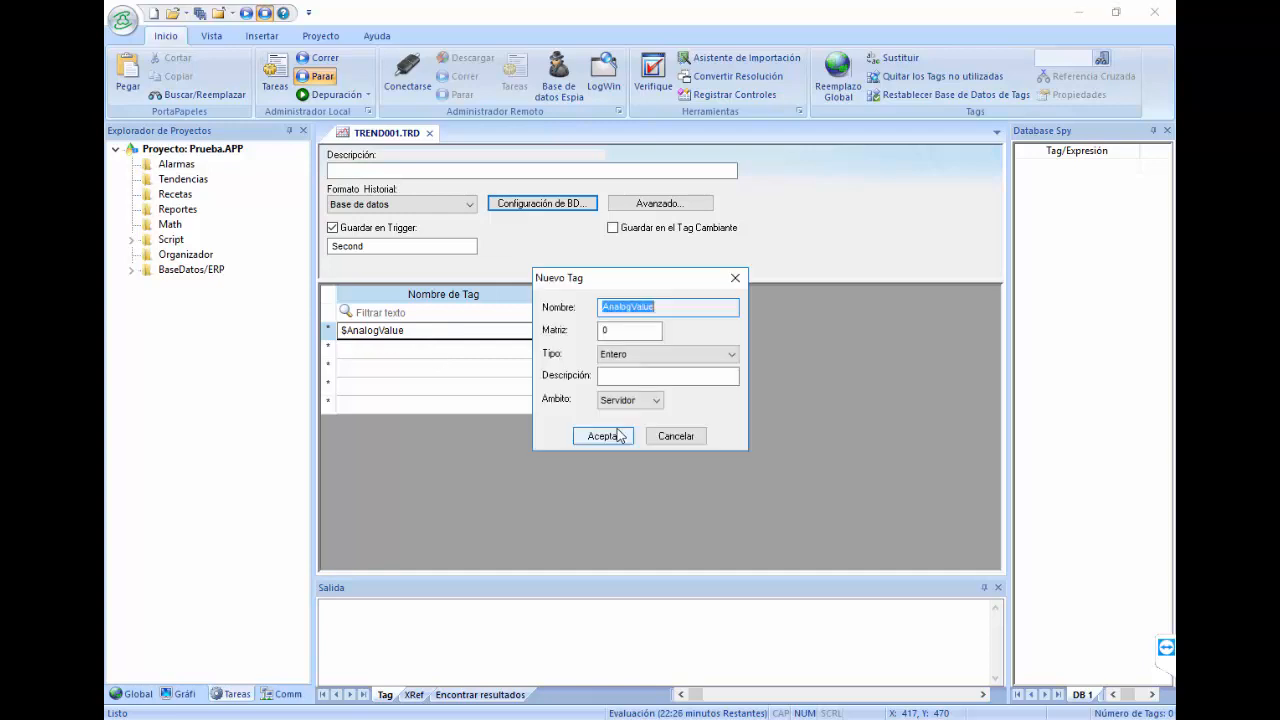
click(651, 366)
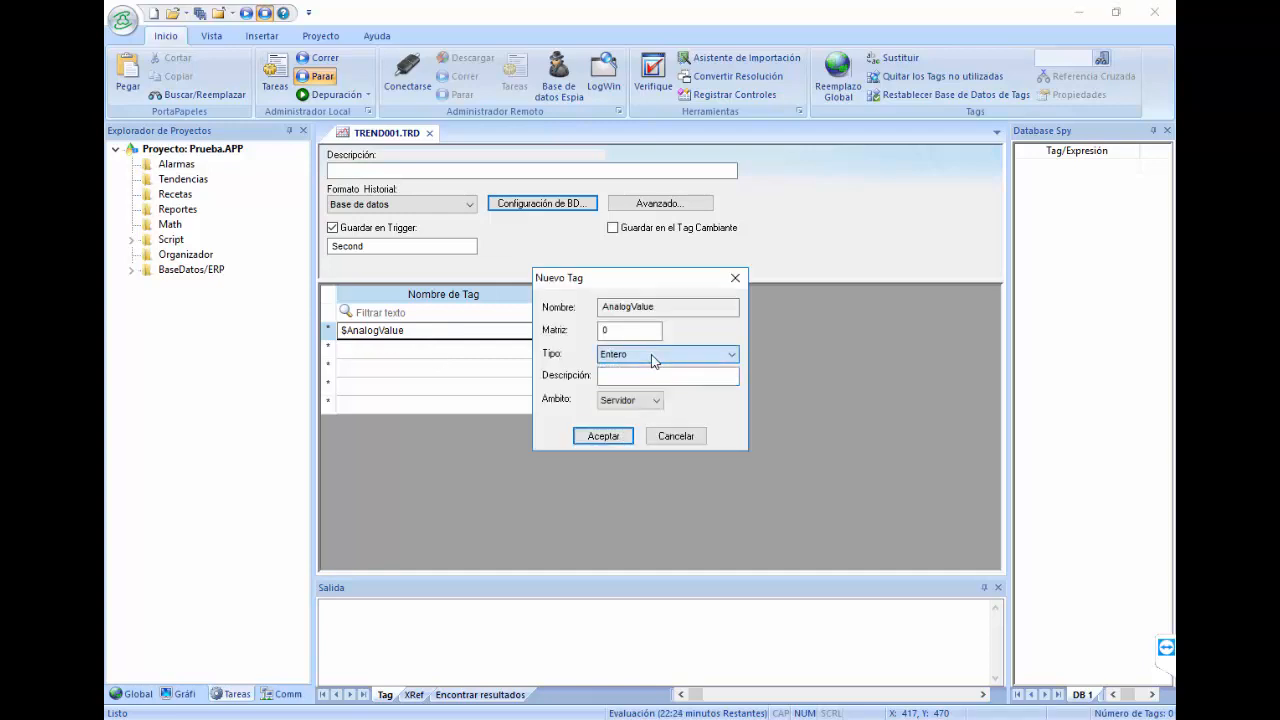
click(603, 436)
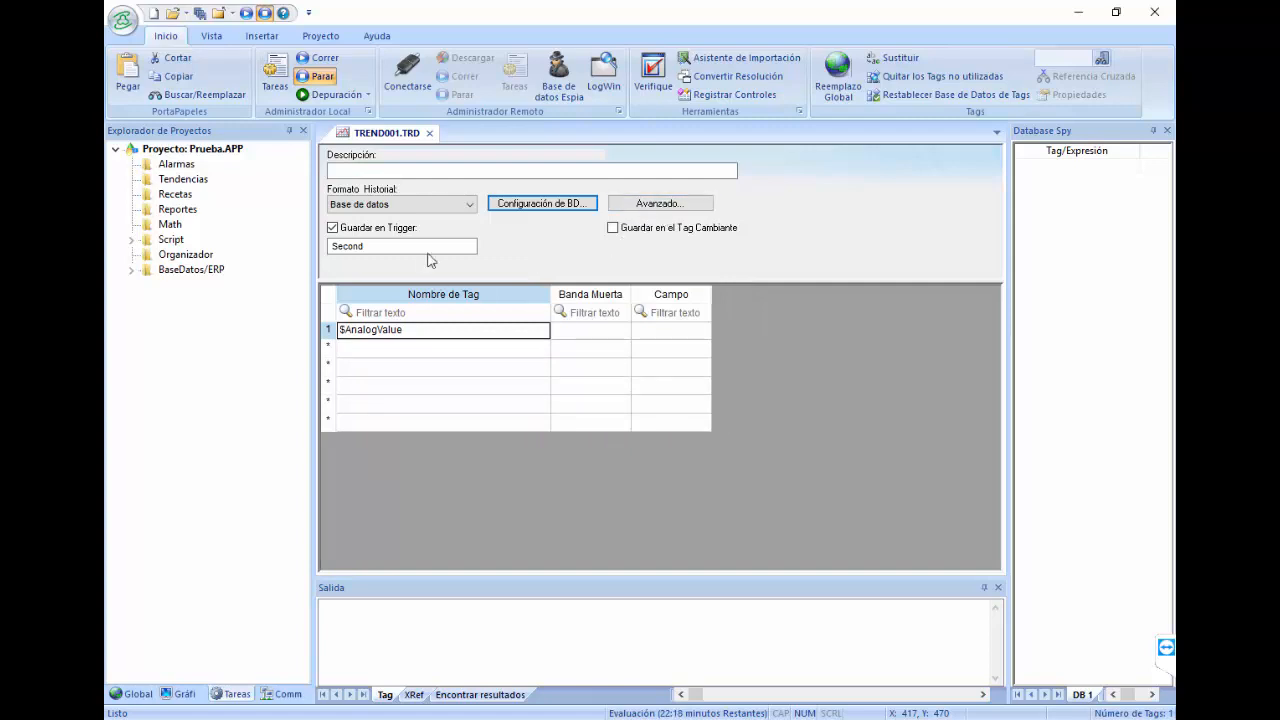
Step: Save the TREND001 worksheet as sheet 1
right_click(369, 136)
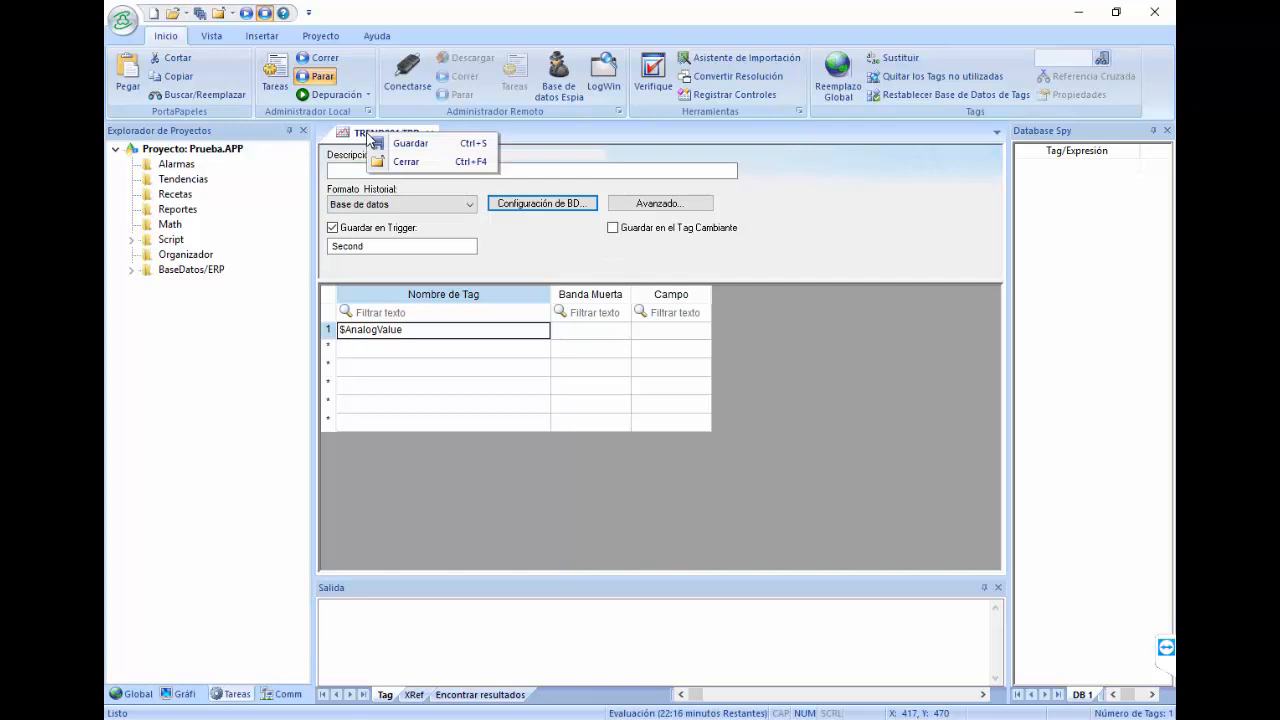
click(408, 144)
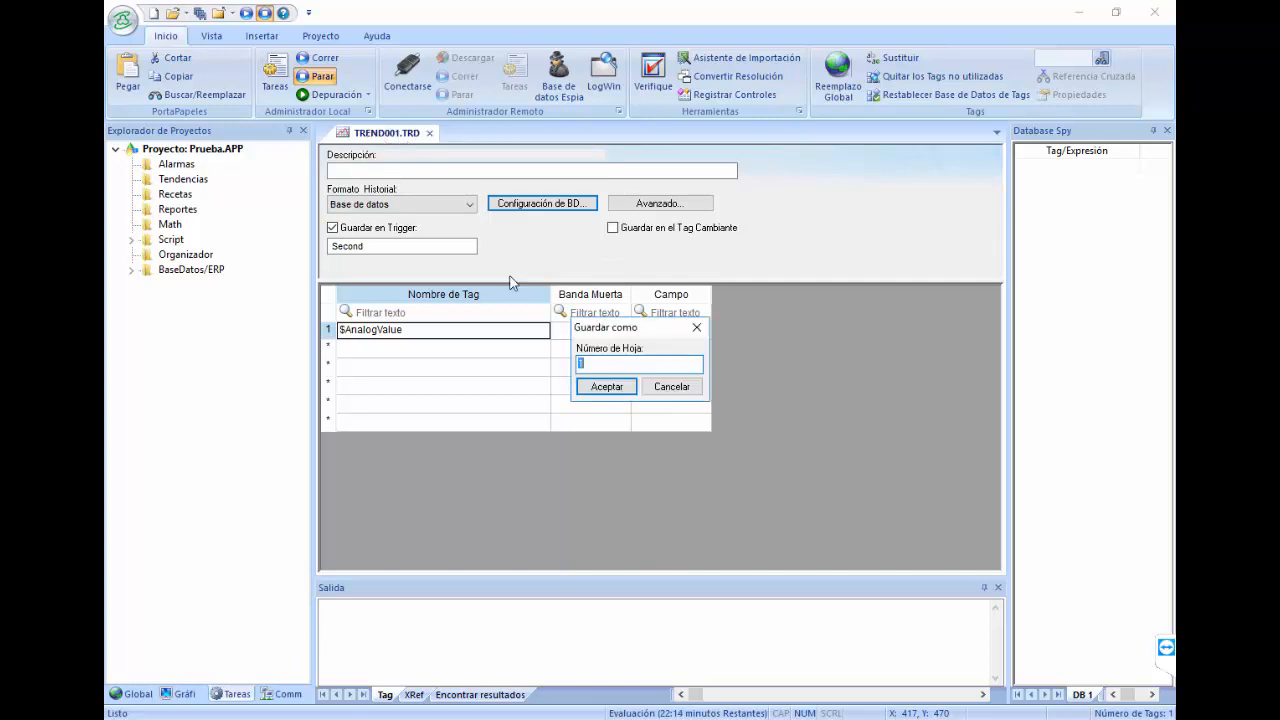
click(592, 389)
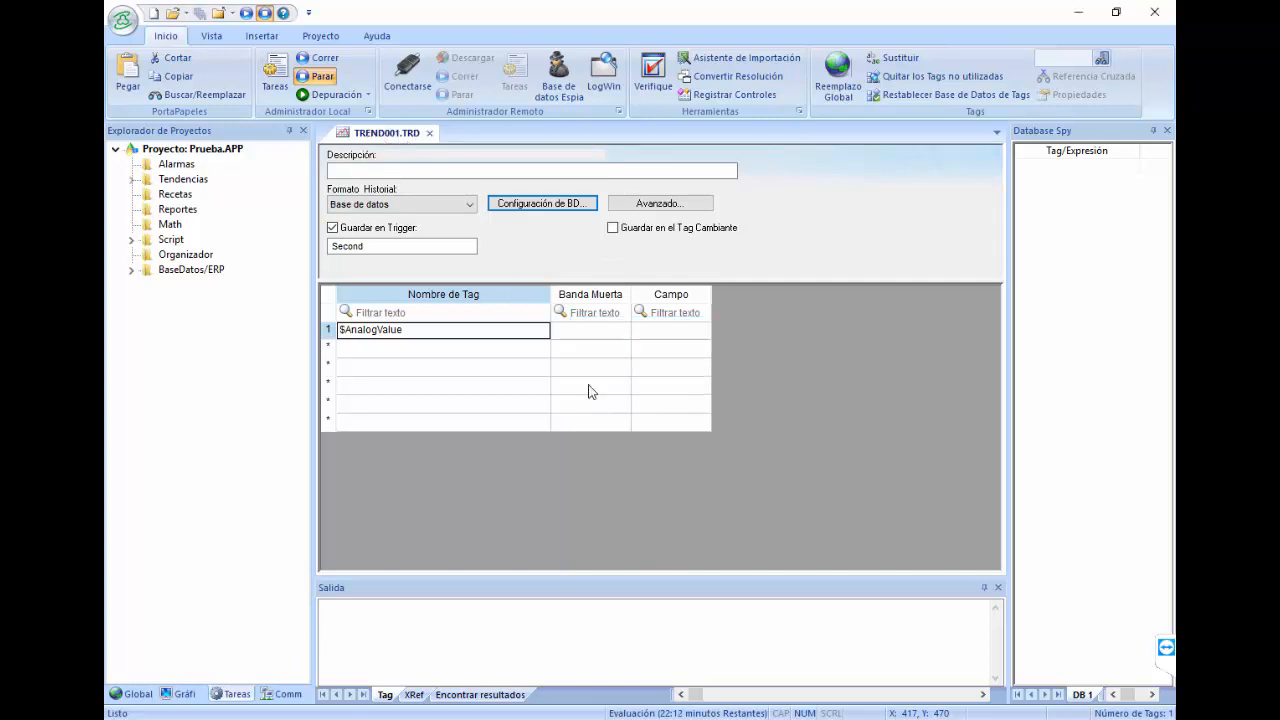
Step: Insert a new screen under Pantallas in the Gráficos tab, described as pantalla1
click(134, 185)
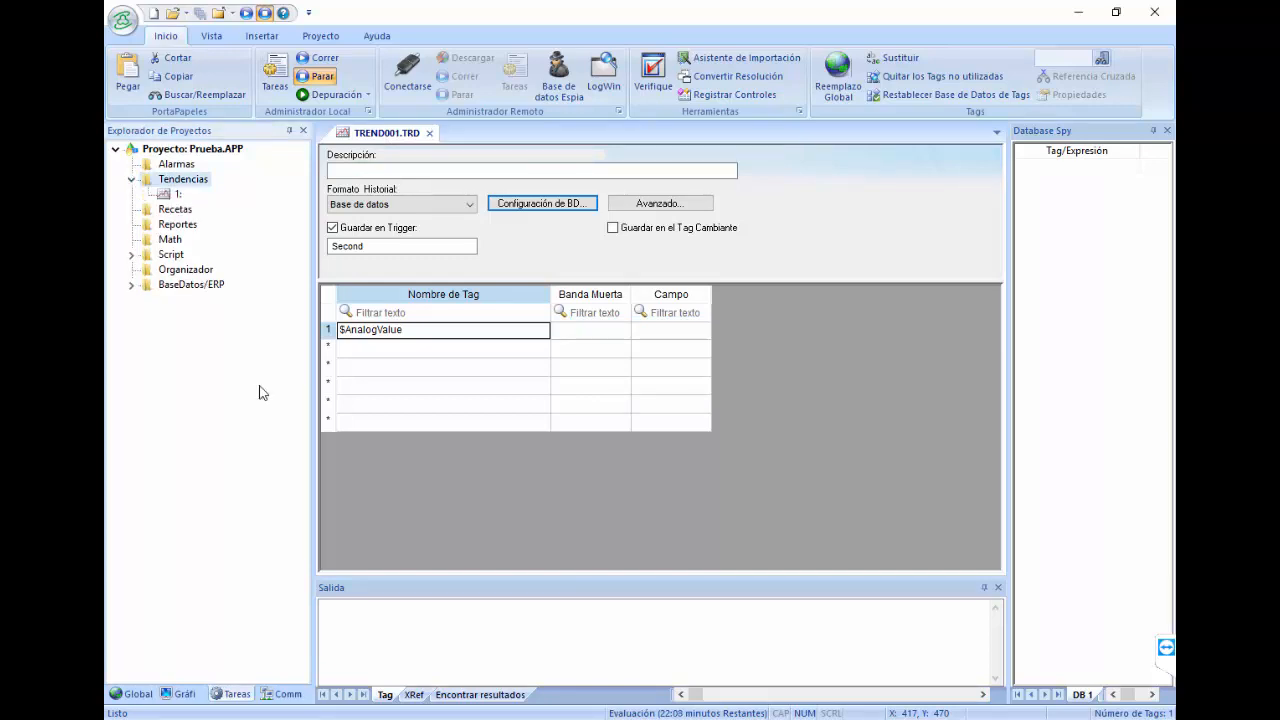
click(183, 694)
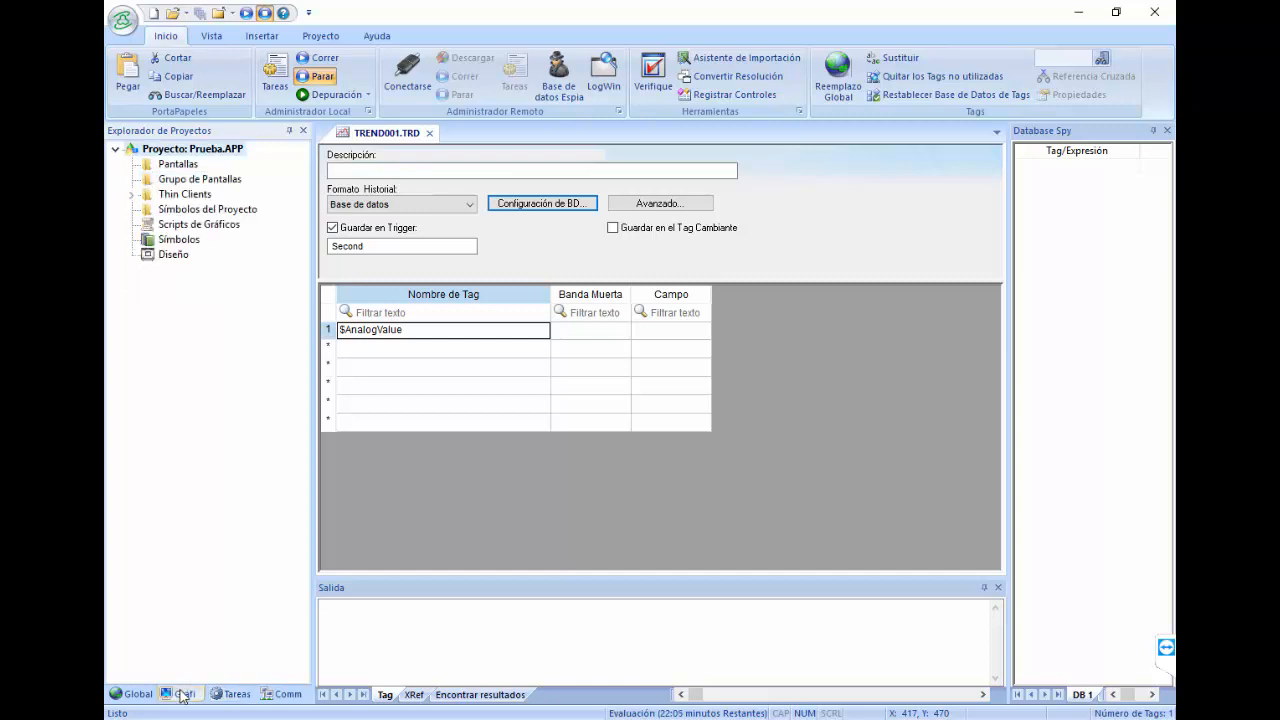
click(155, 166)
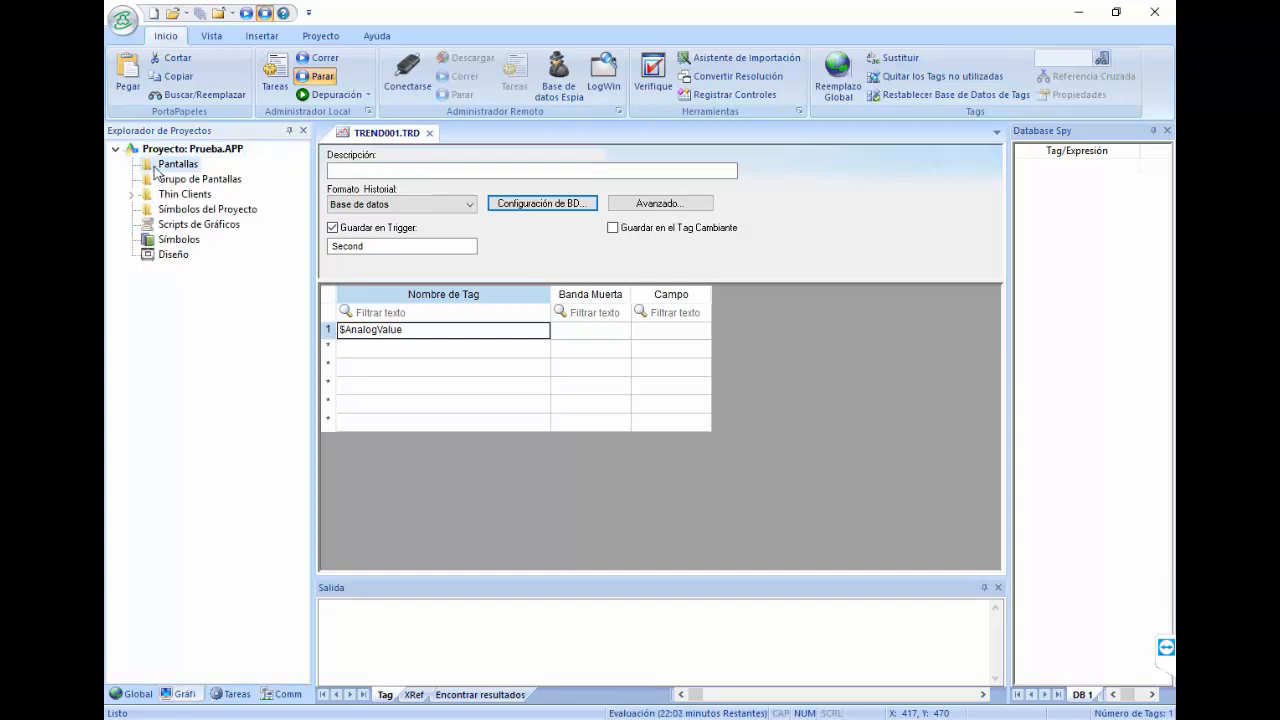
right_click(155, 168)
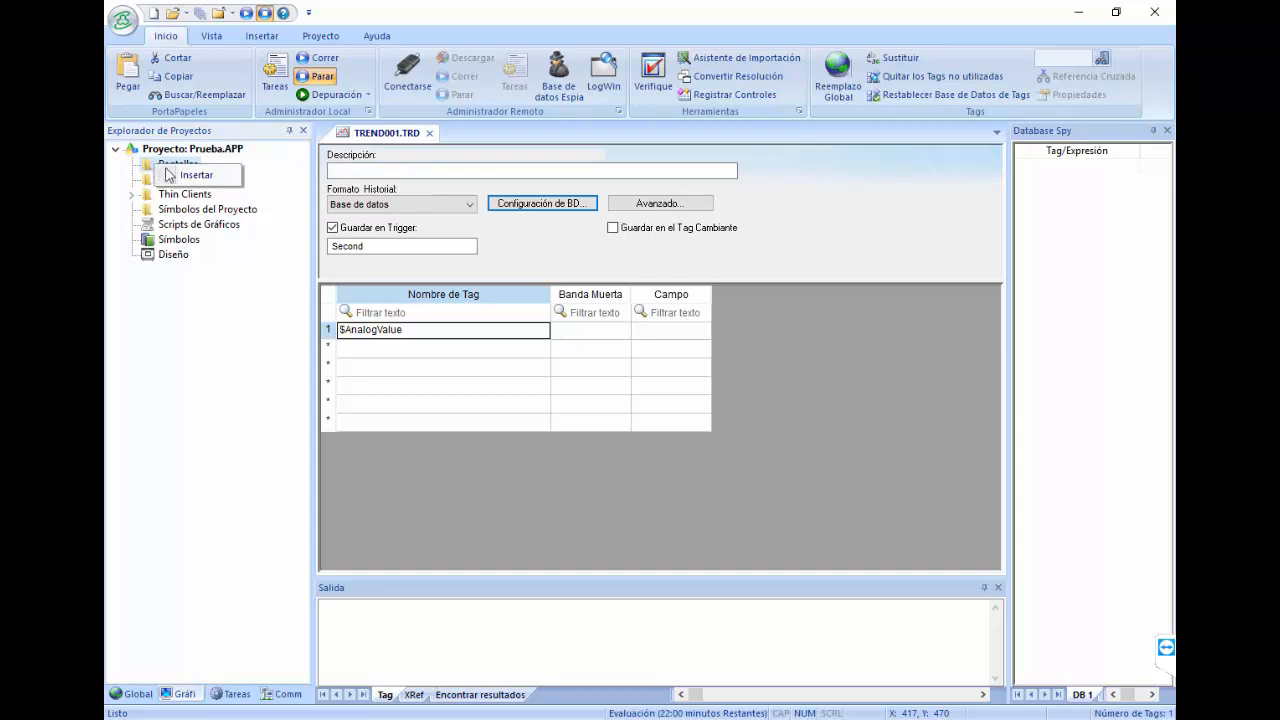
click(174, 178)
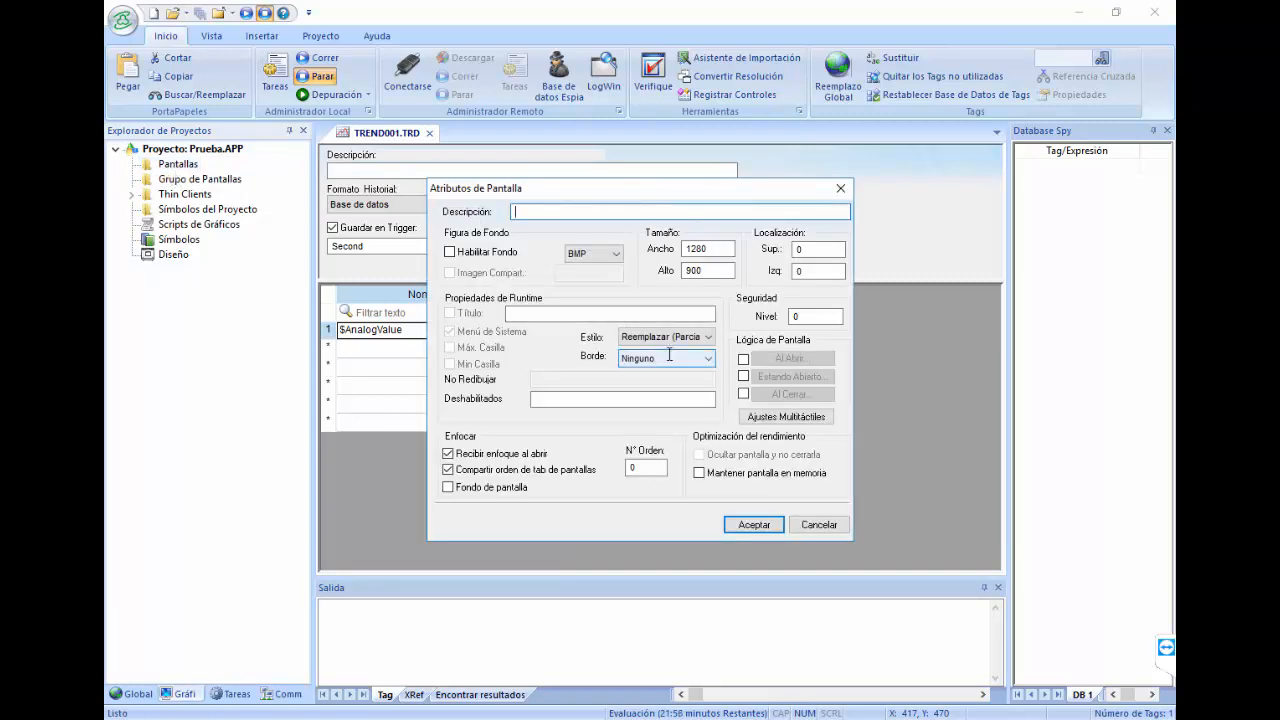
text(pantalla1)
key(Return)
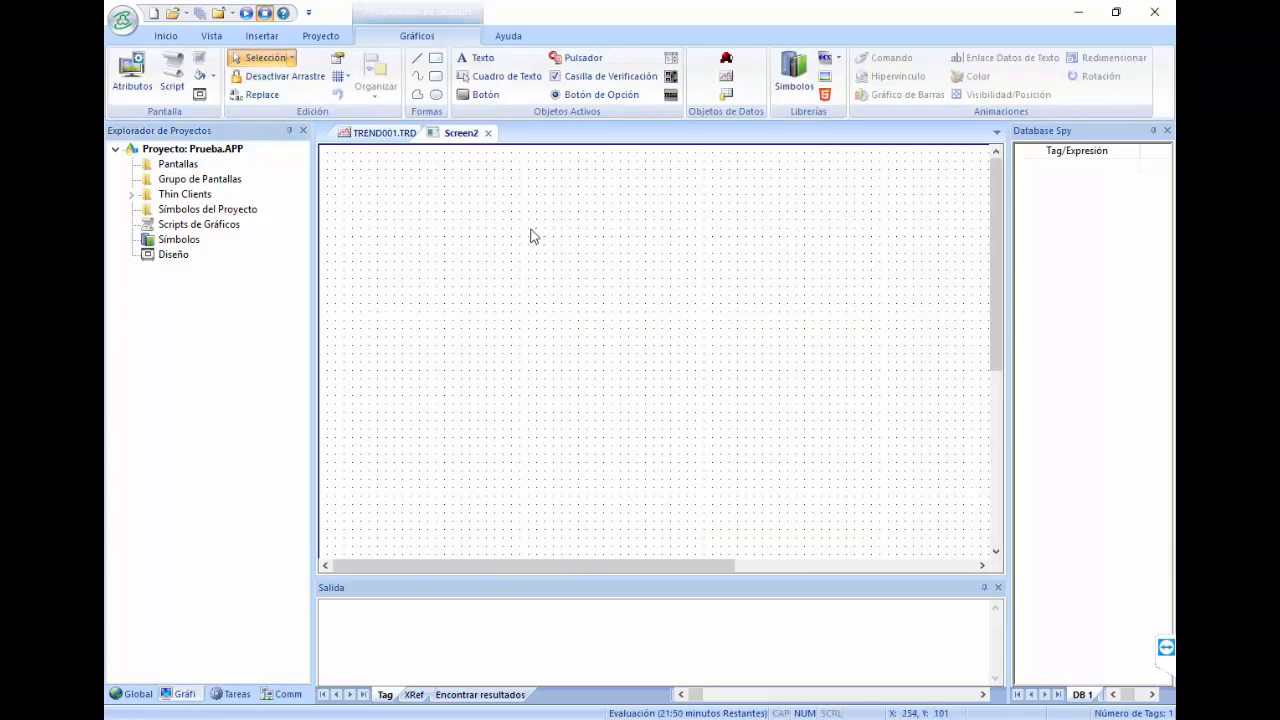
Step: Draw a trend chart across the upper canvas and assign AnalogValue as its first pen
click(727, 84)
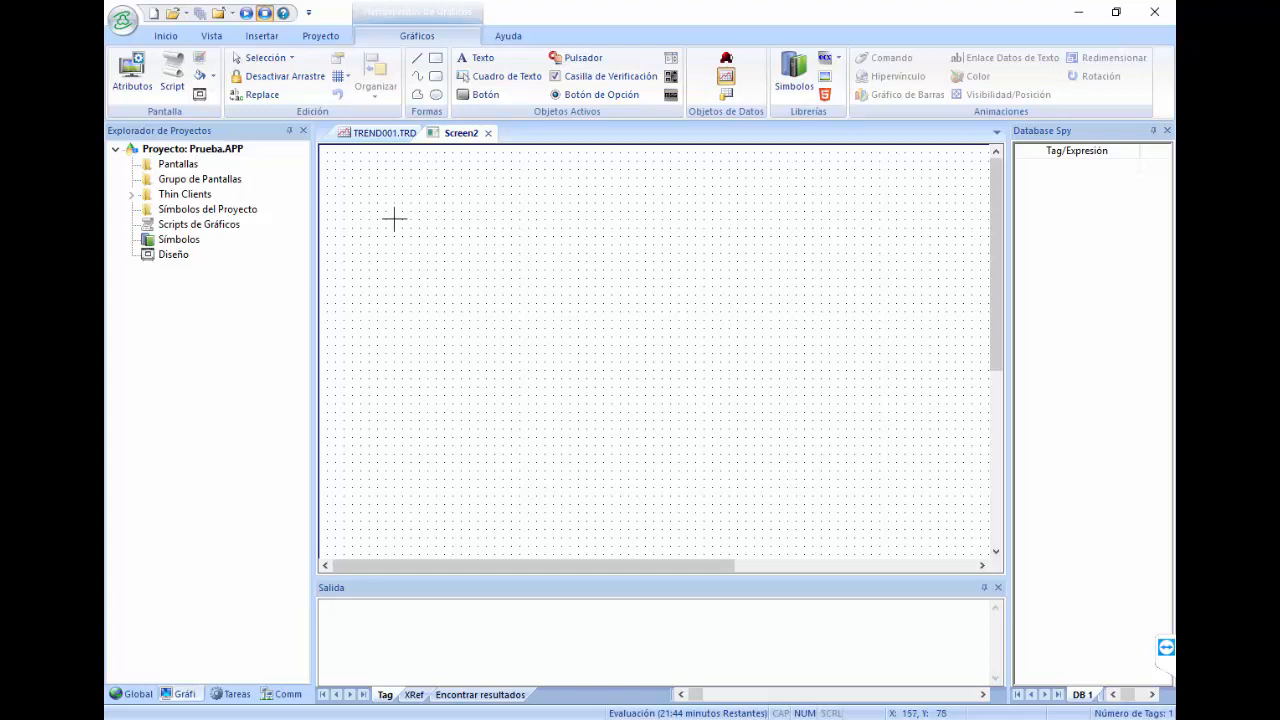
drag(363, 214, 917, 449)
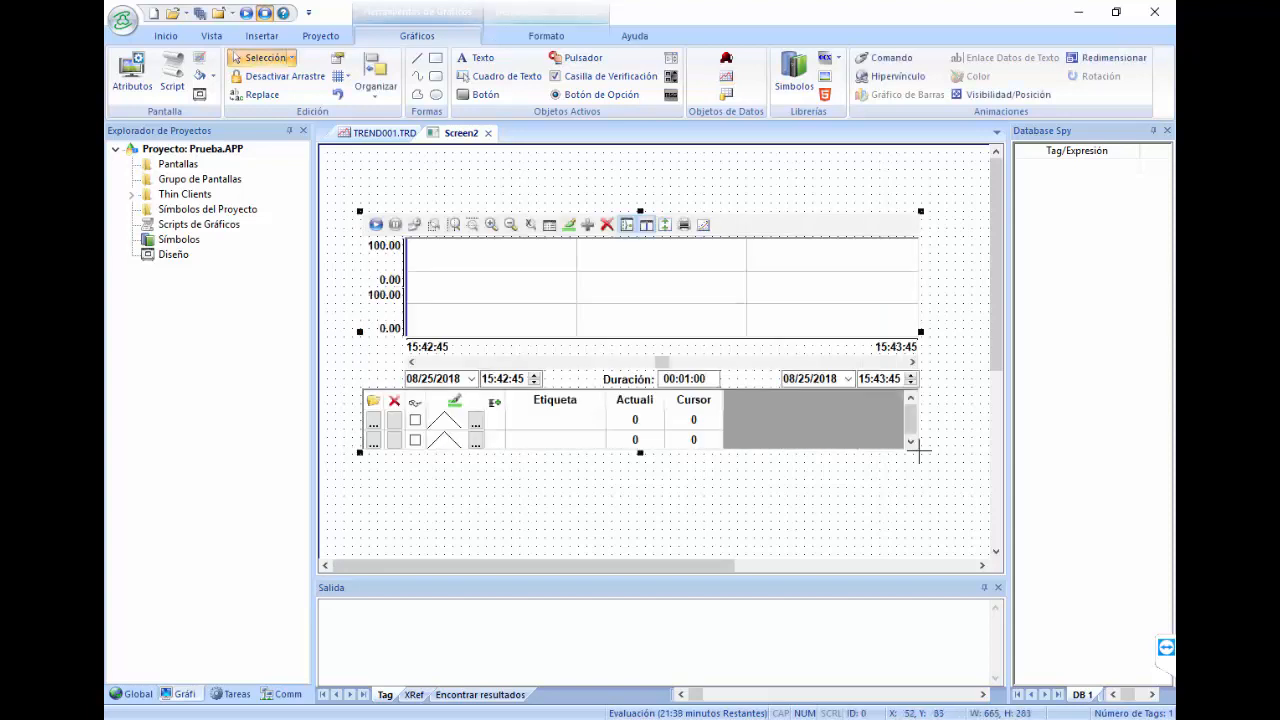
double_click(553, 432)
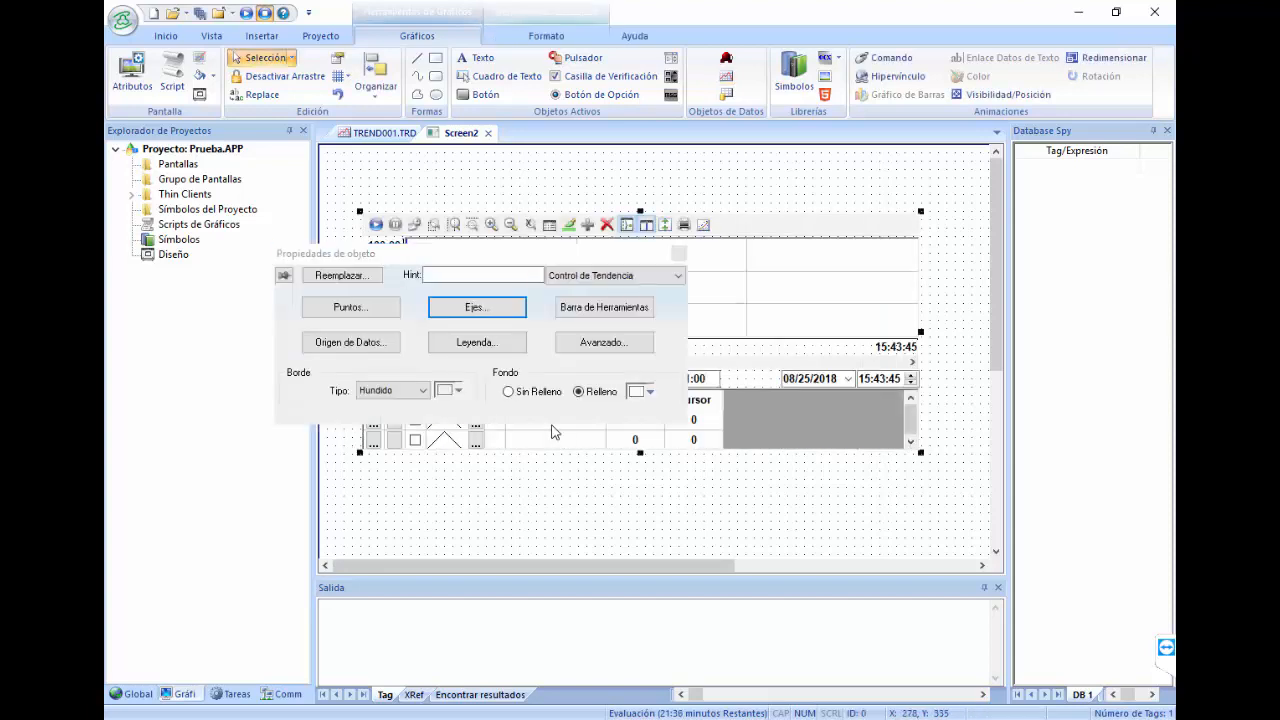
click(365, 320)
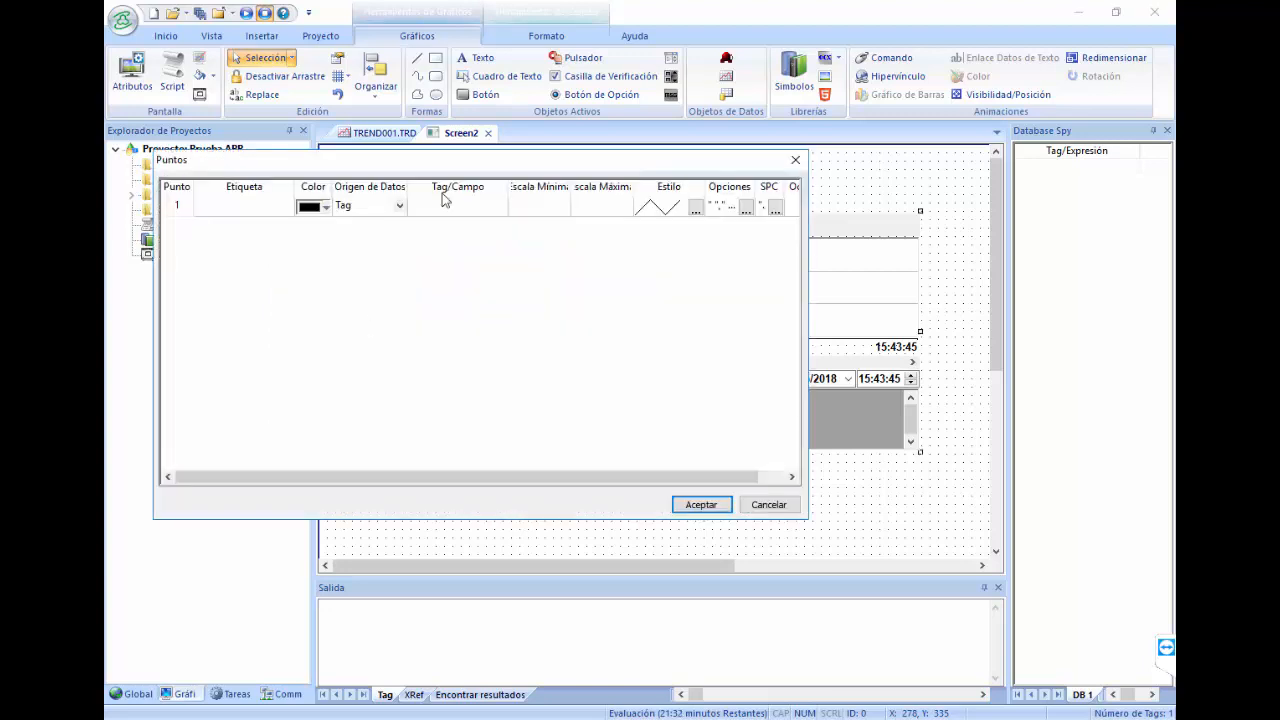
double_click(441, 208)
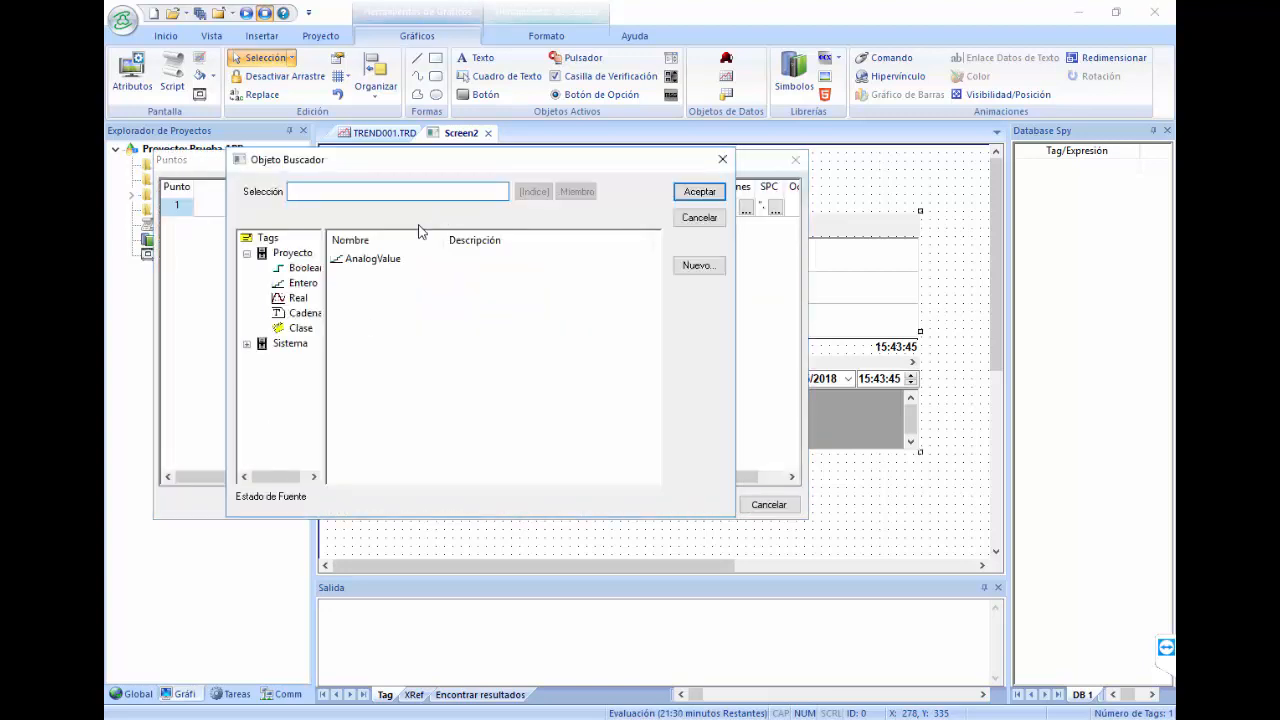
double_click(391, 259)
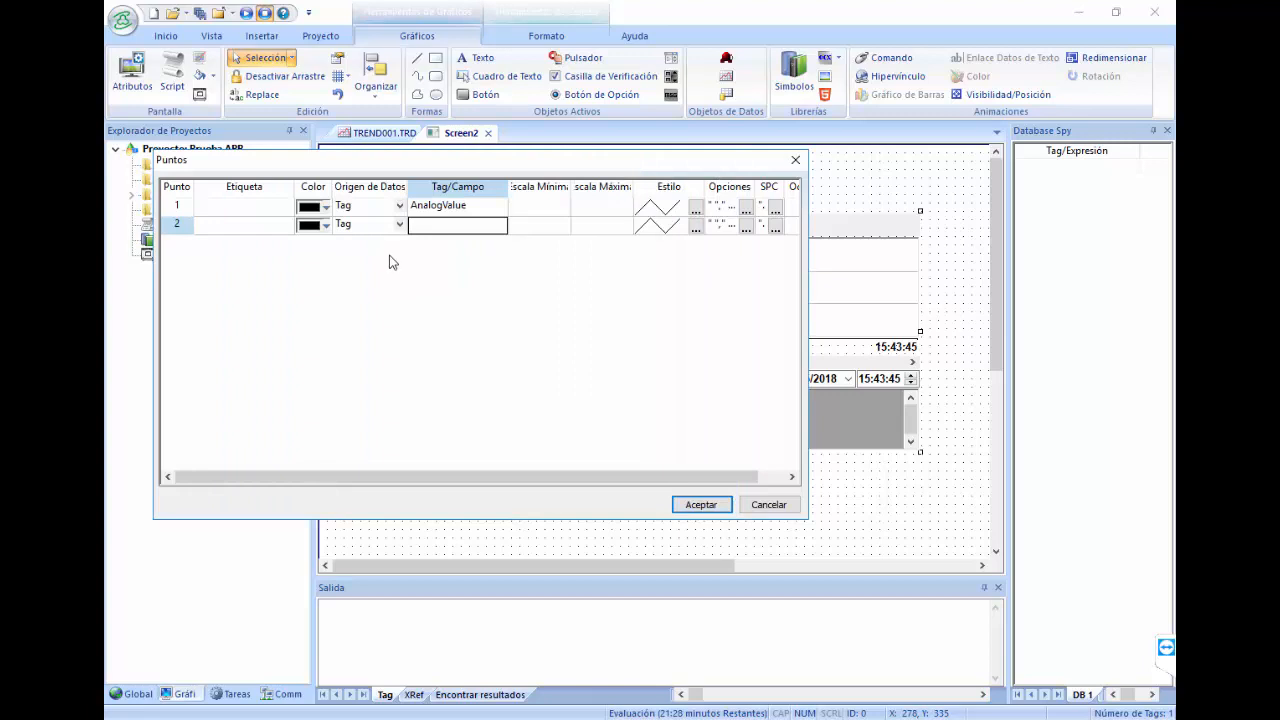
click(701, 505)
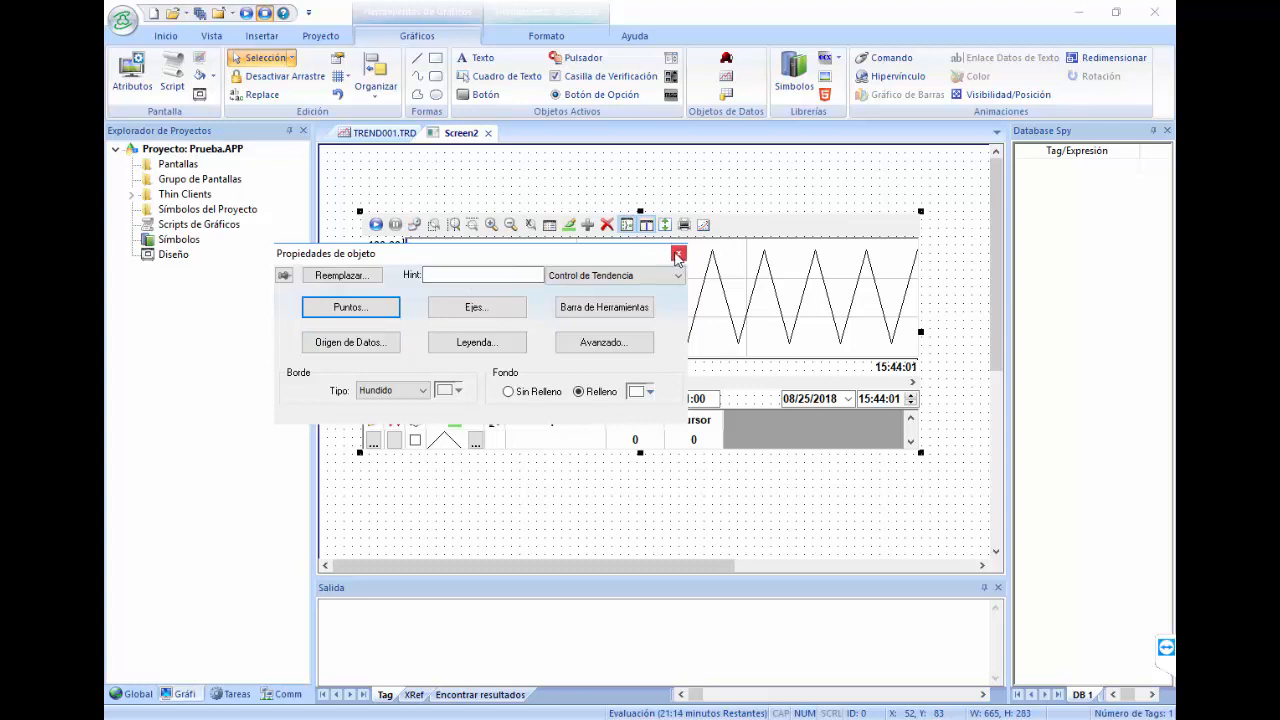
click(677, 256)
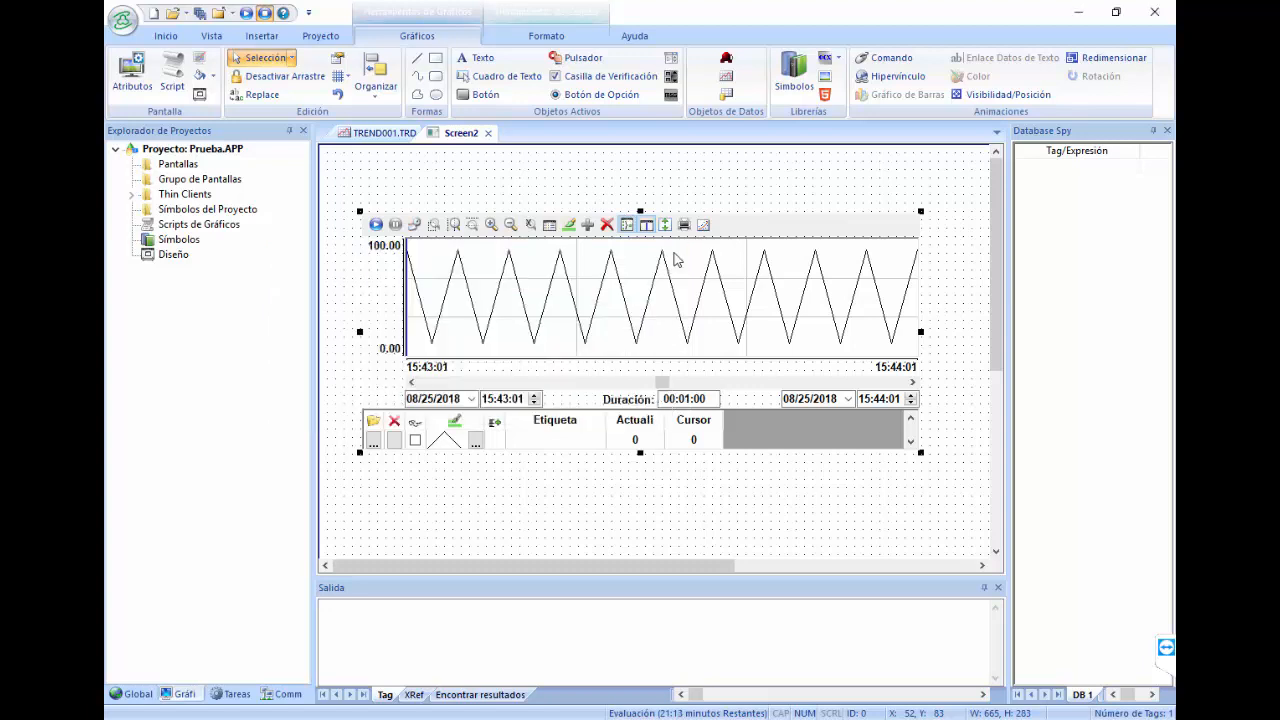
click(518, 505)
Step: Copy slider01 from the system symbols' Sliders folder
click(184, 244)
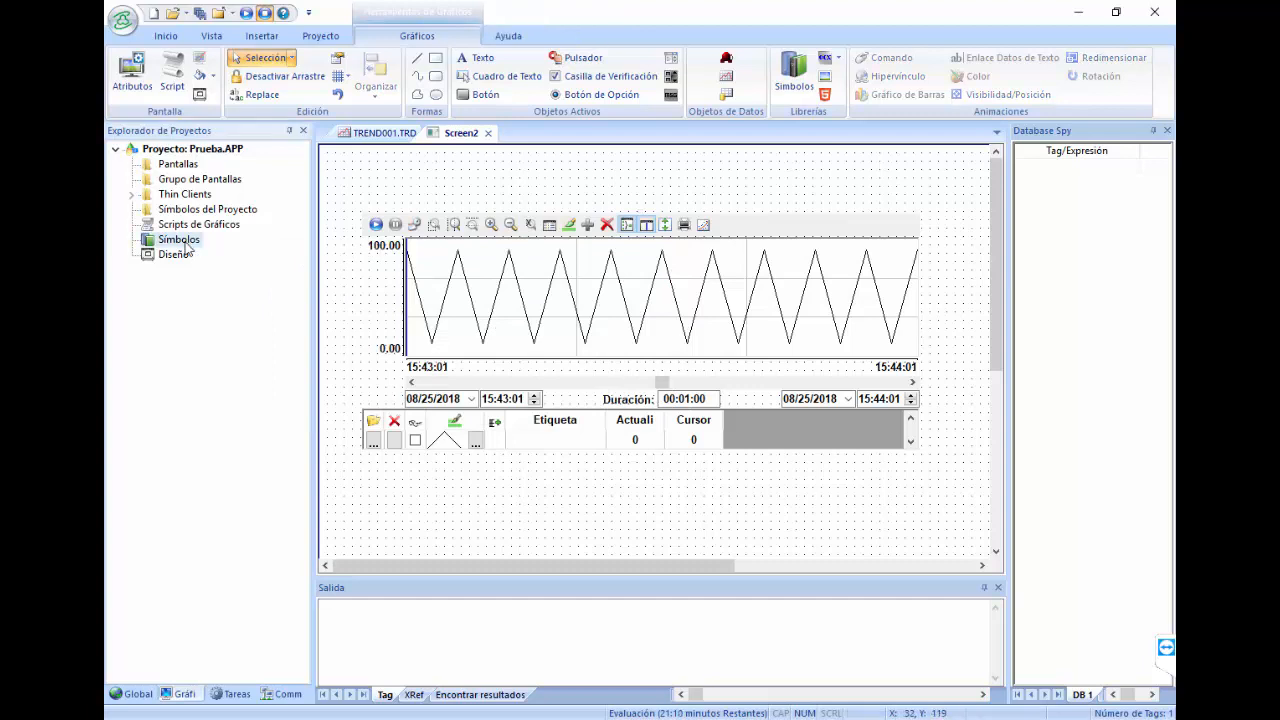
double_click(180, 242)
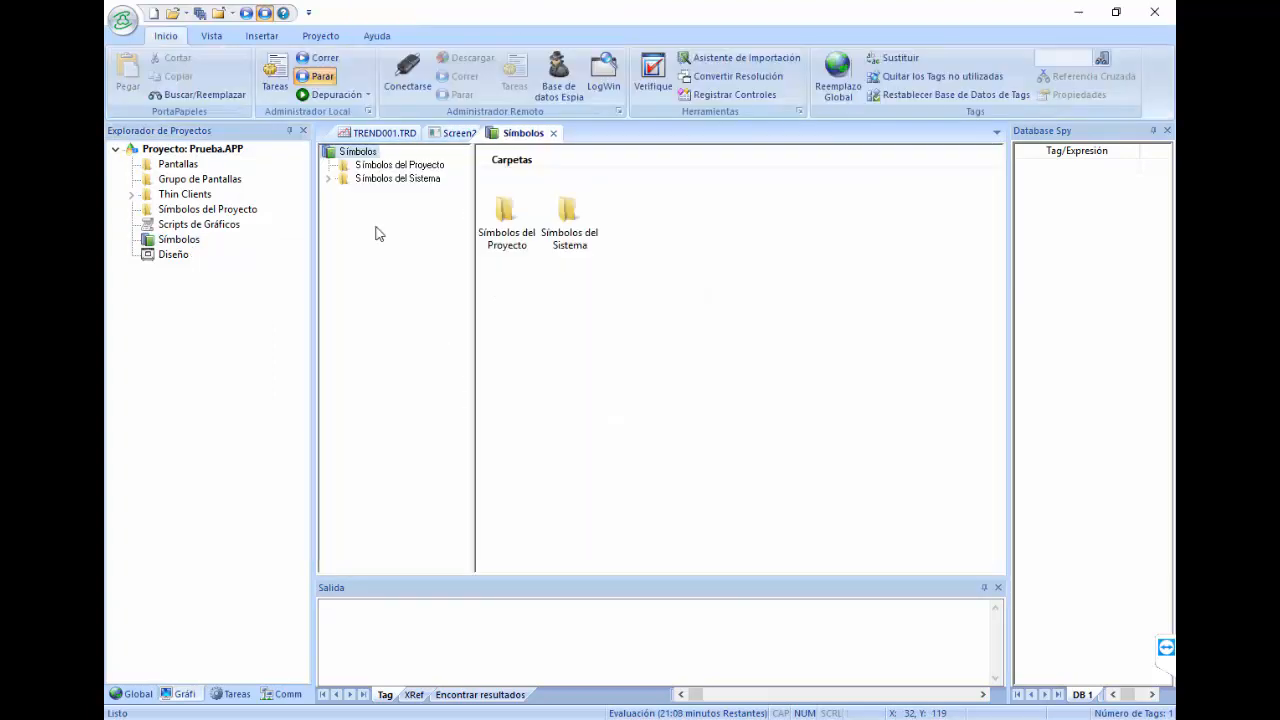
click(357, 179)
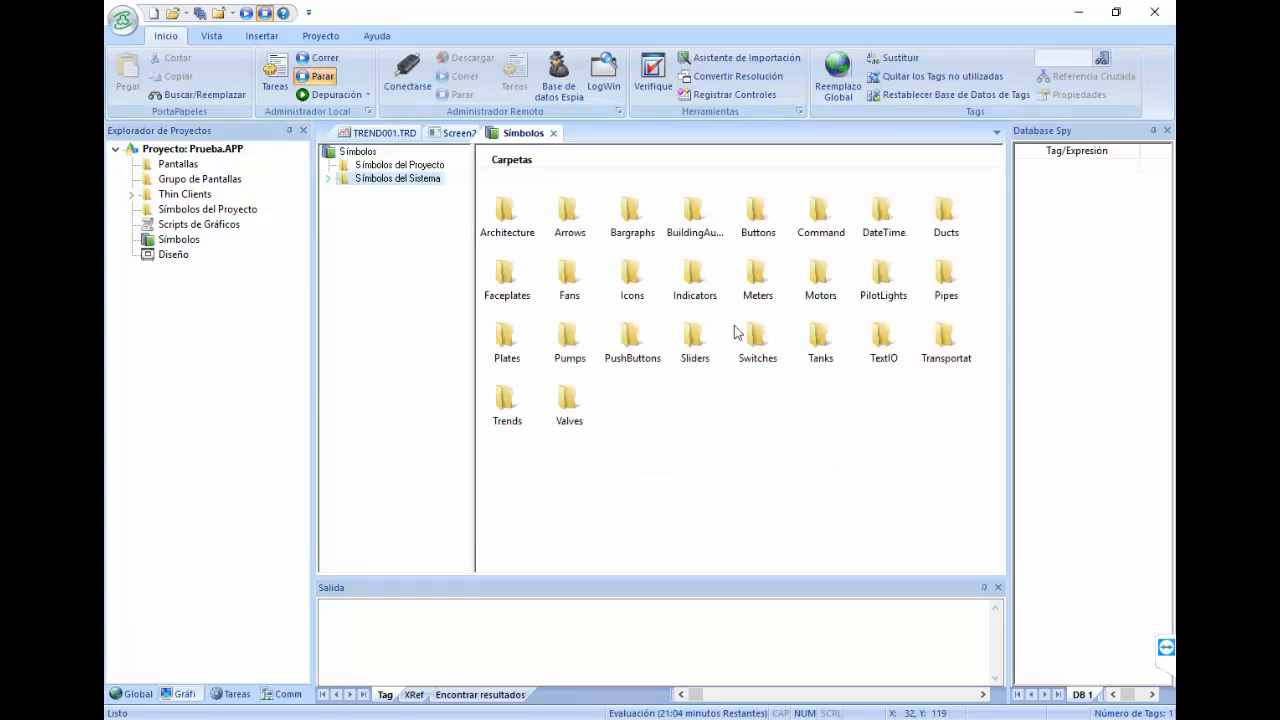
double_click(695, 338)
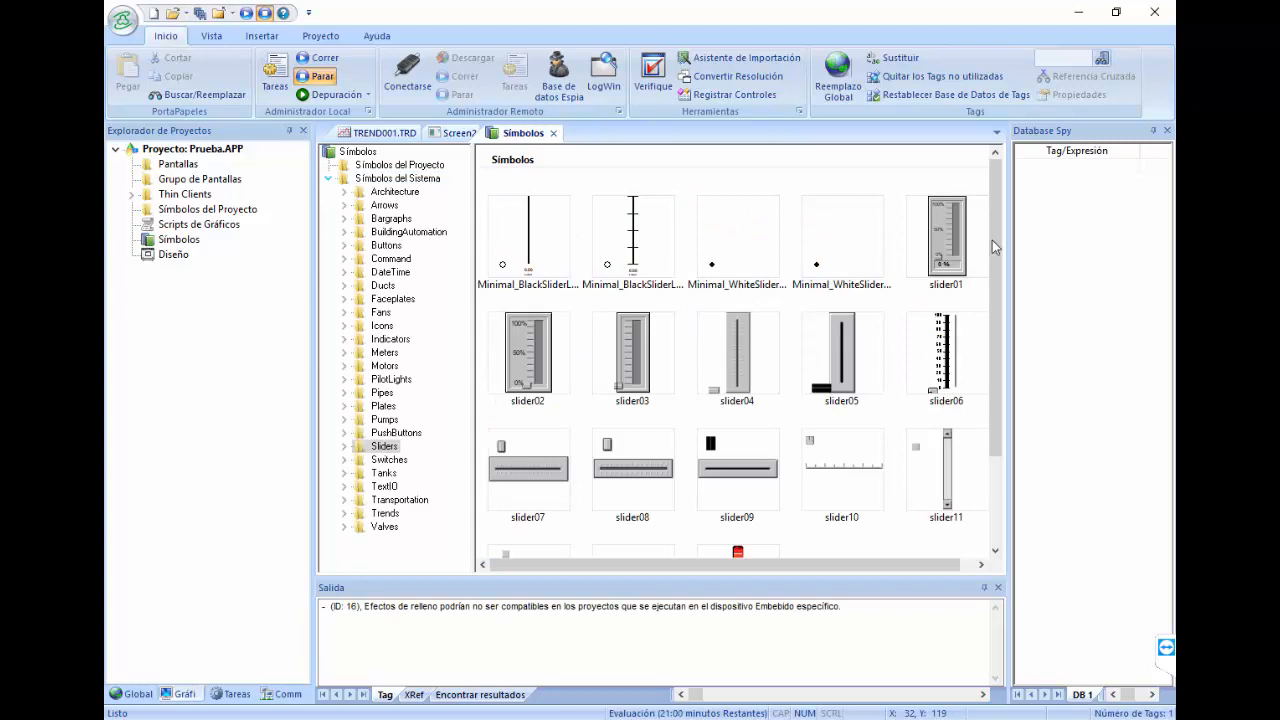
right_click(960, 248)
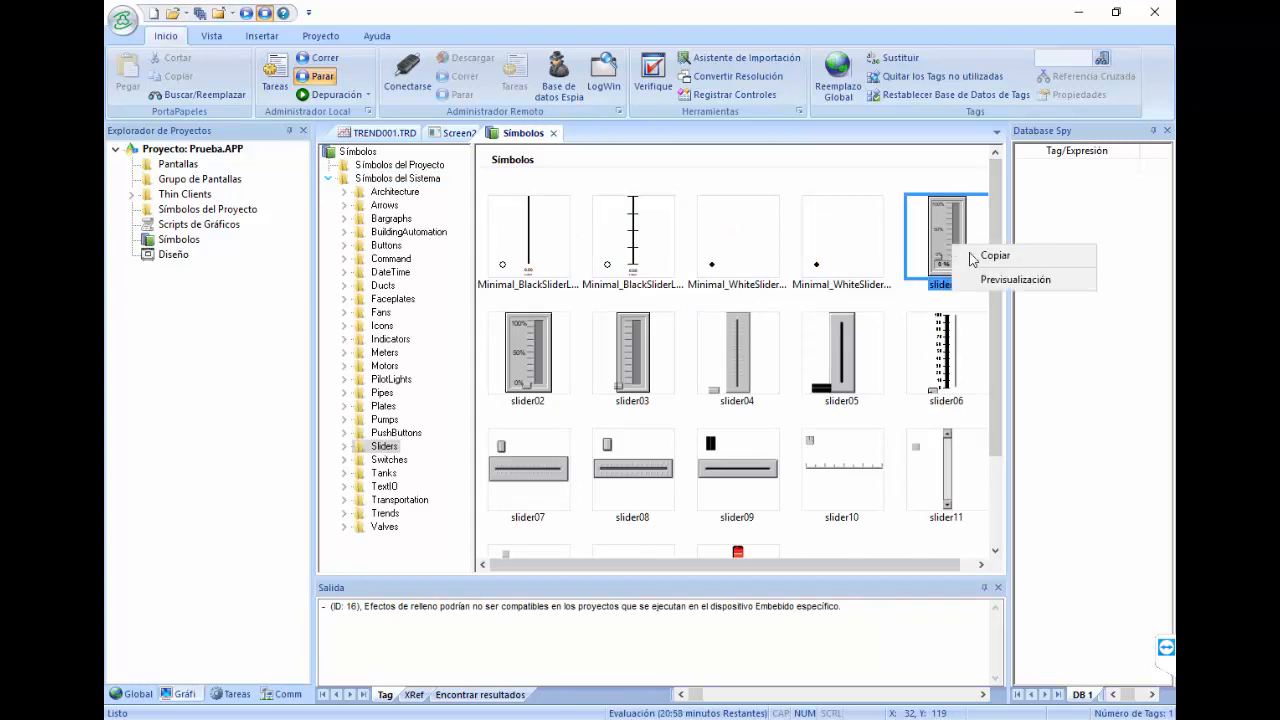
click(973, 258)
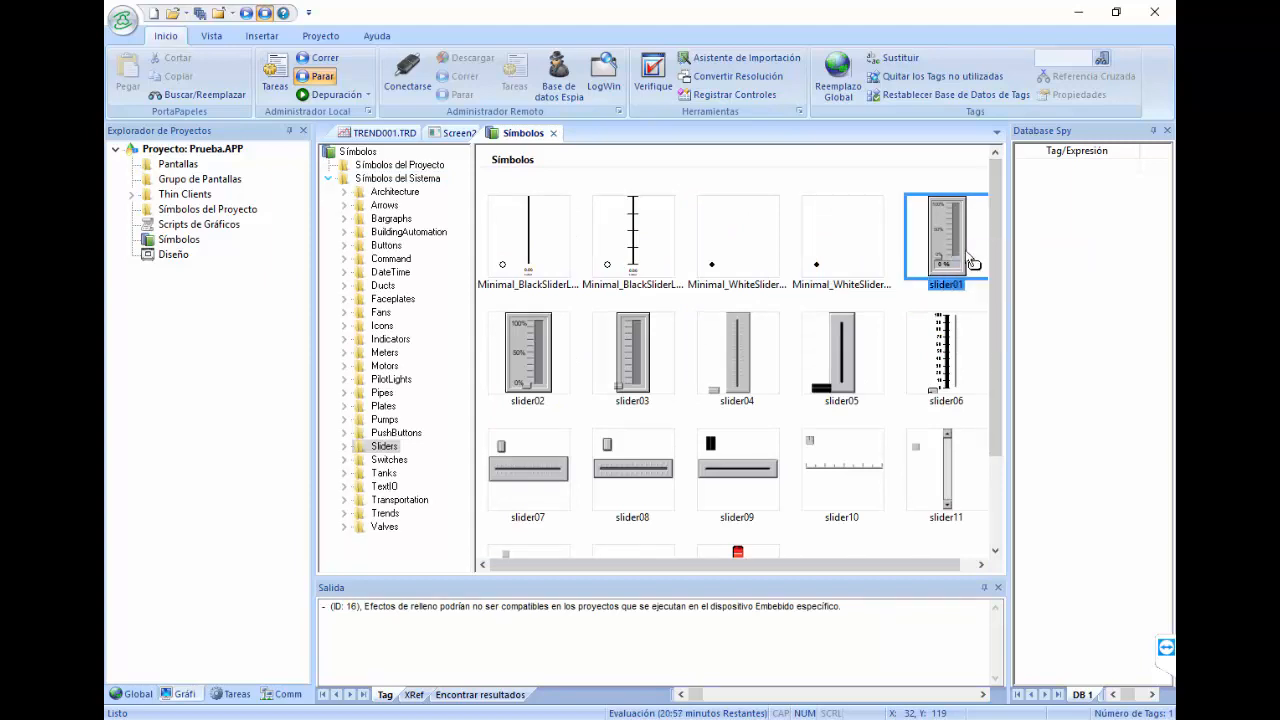
Step: Paste the slider onto Screen2 and position it below the trend's pen table
click(455, 134)
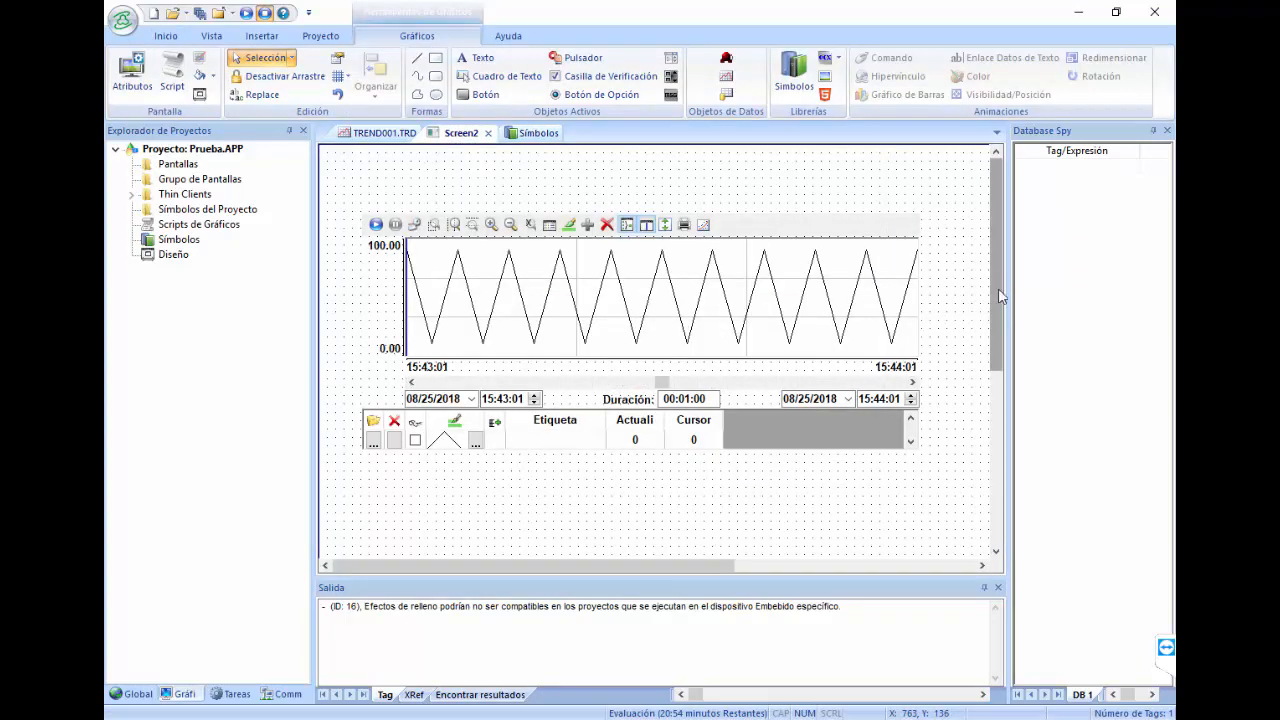
scroll(992, 324, down, 2)
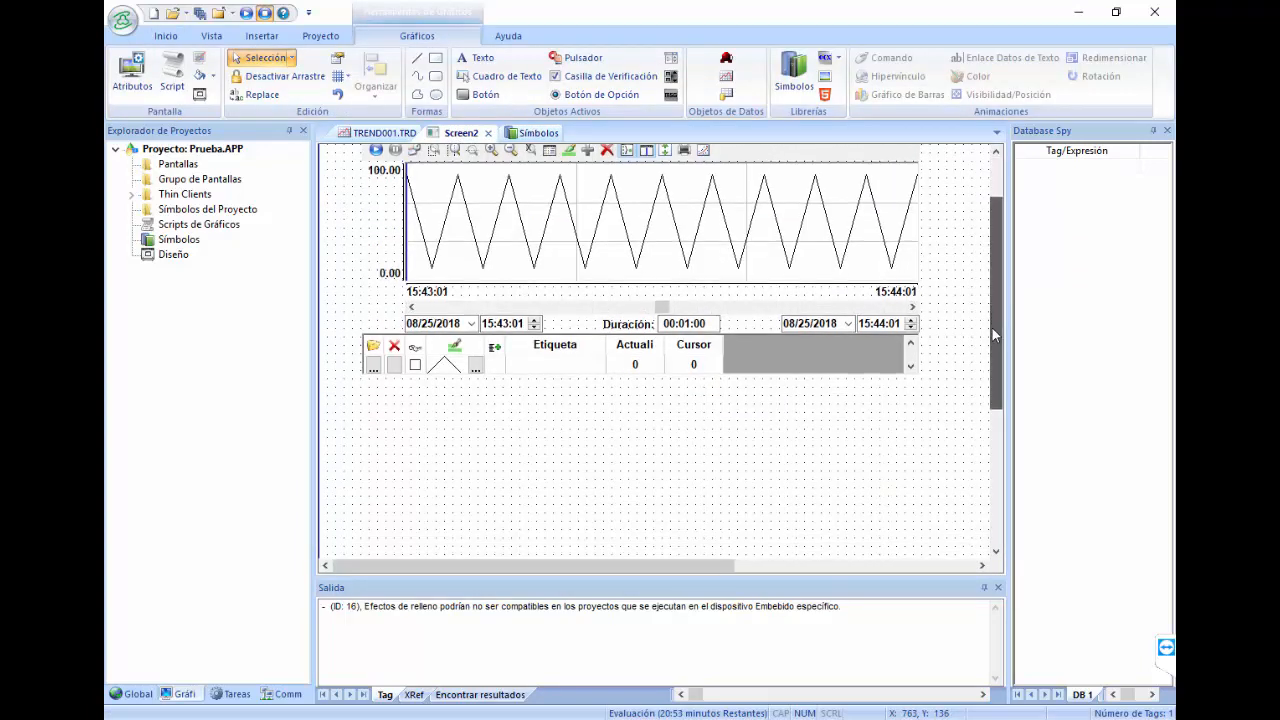
right_click(466, 440)
click(490, 446)
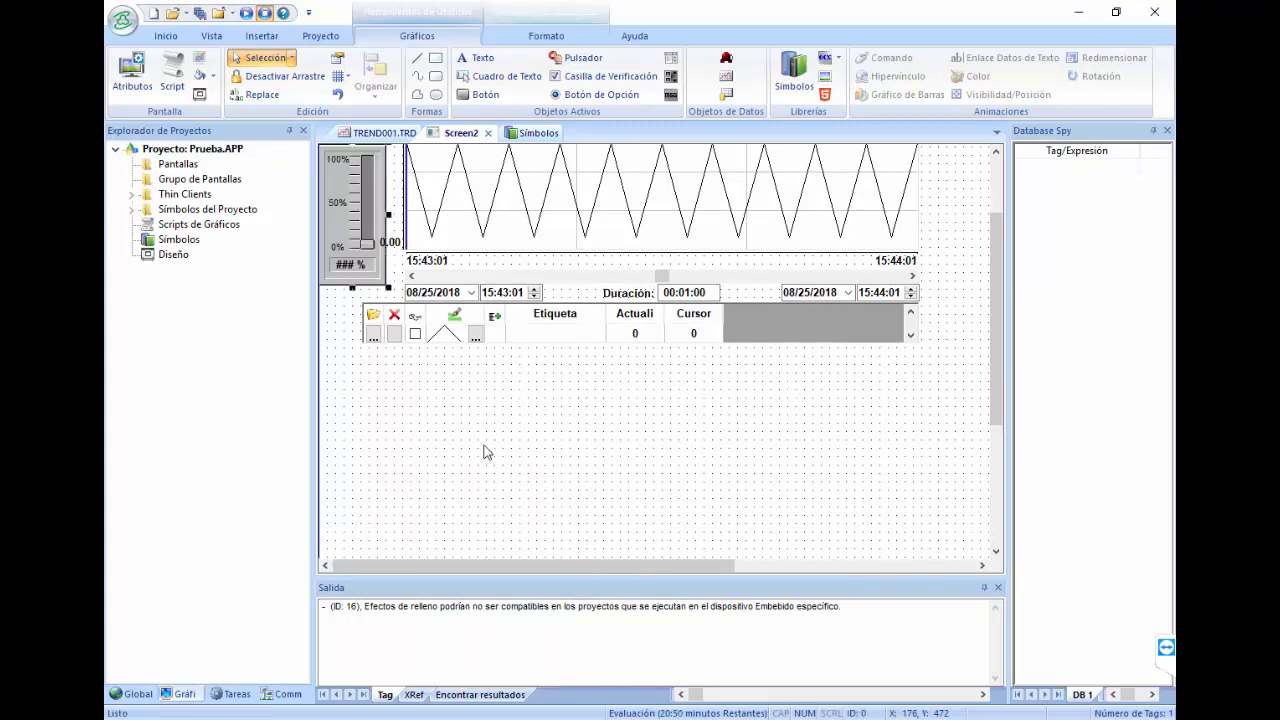
drag(362, 197, 440, 418)
Step: Link the slider's TagName to AnalogValue
double_click(440, 418)
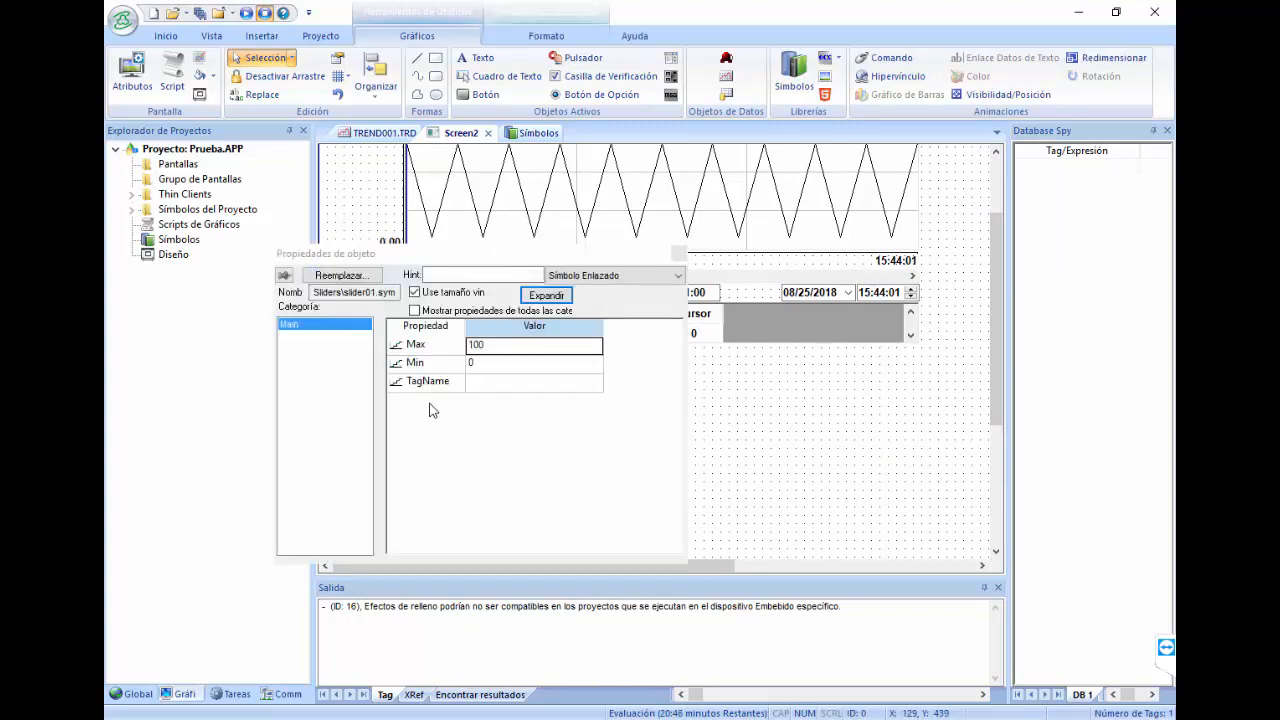
double_click(477, 384)
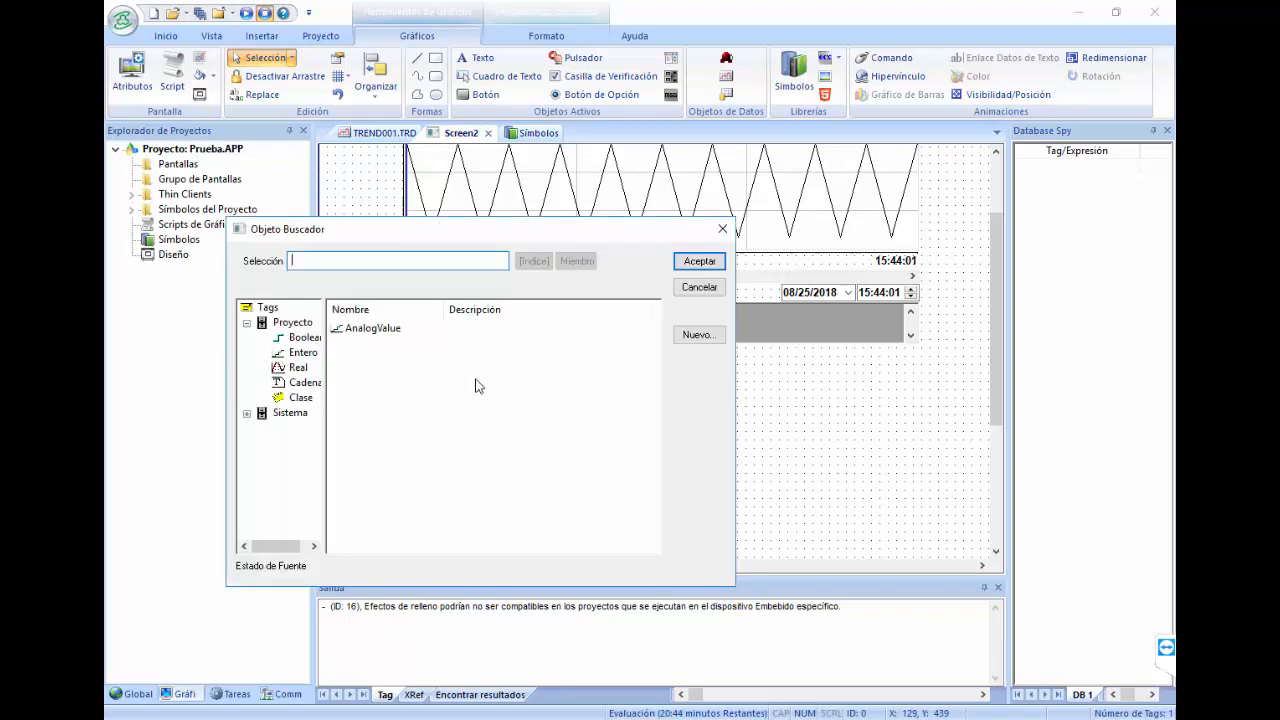
double_click(390, 330)
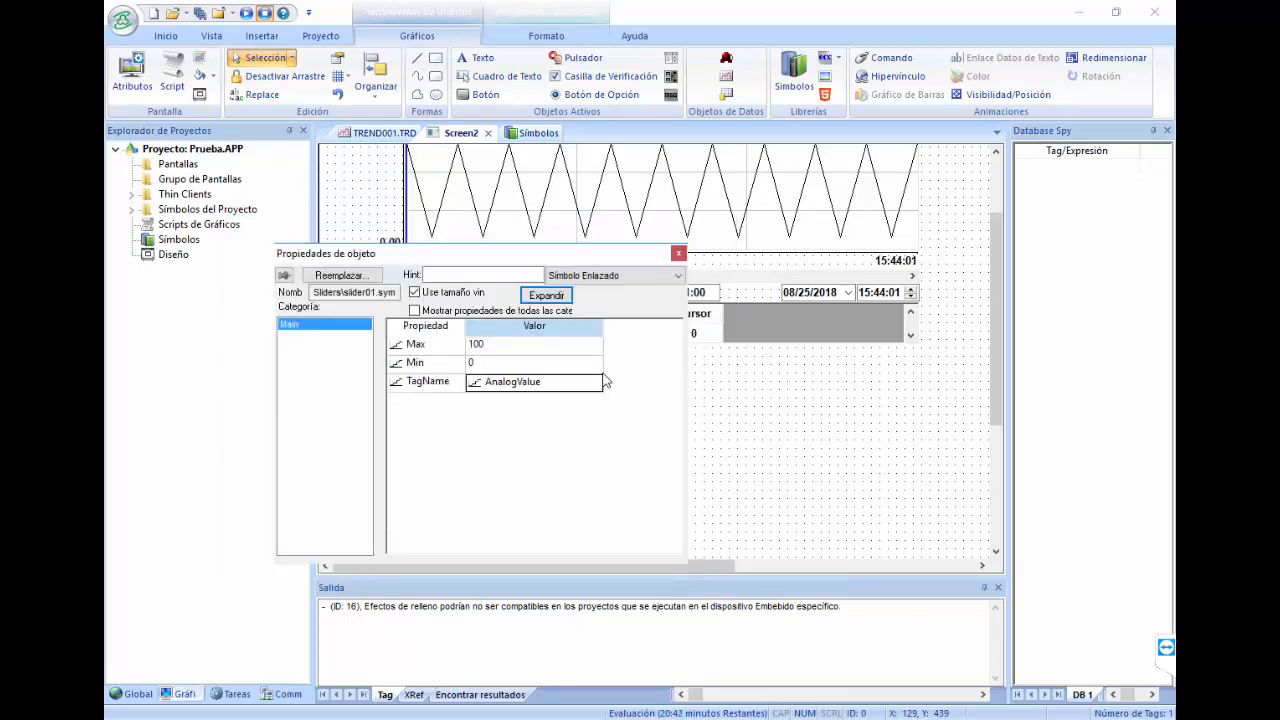
click(678, 254)
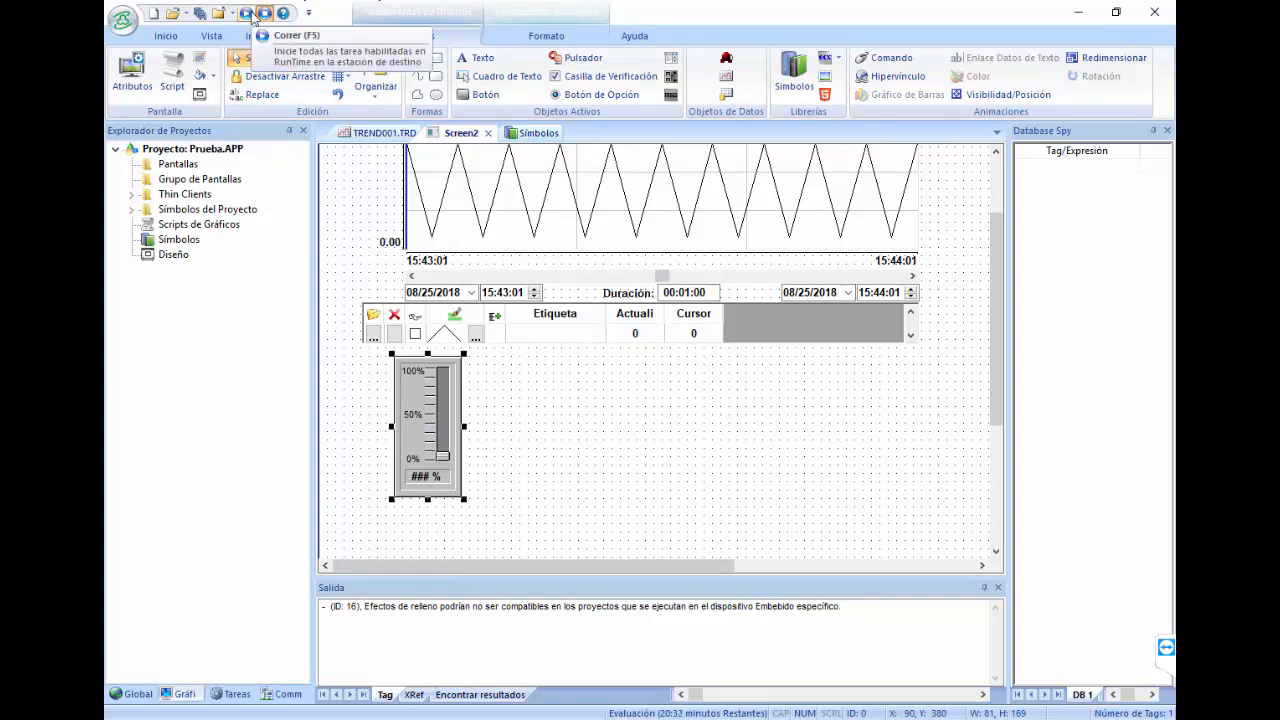
click(253, 14)
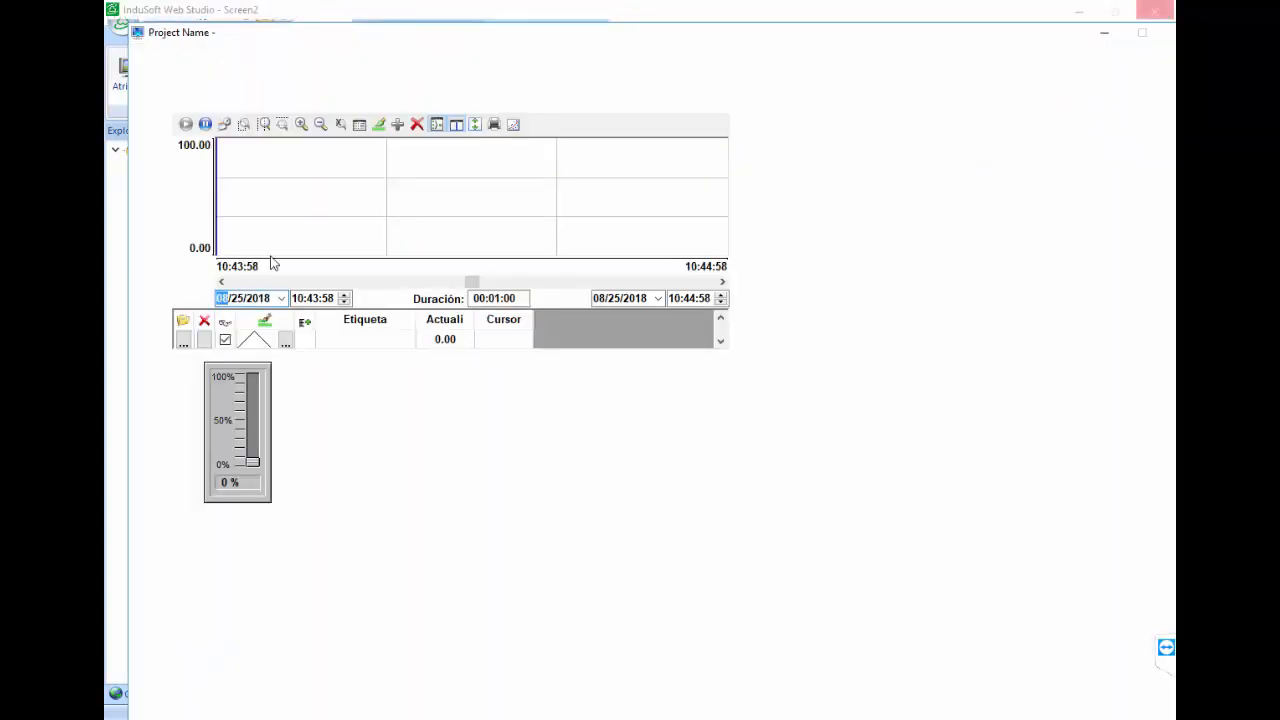
drag(253, 461, 281, 453)
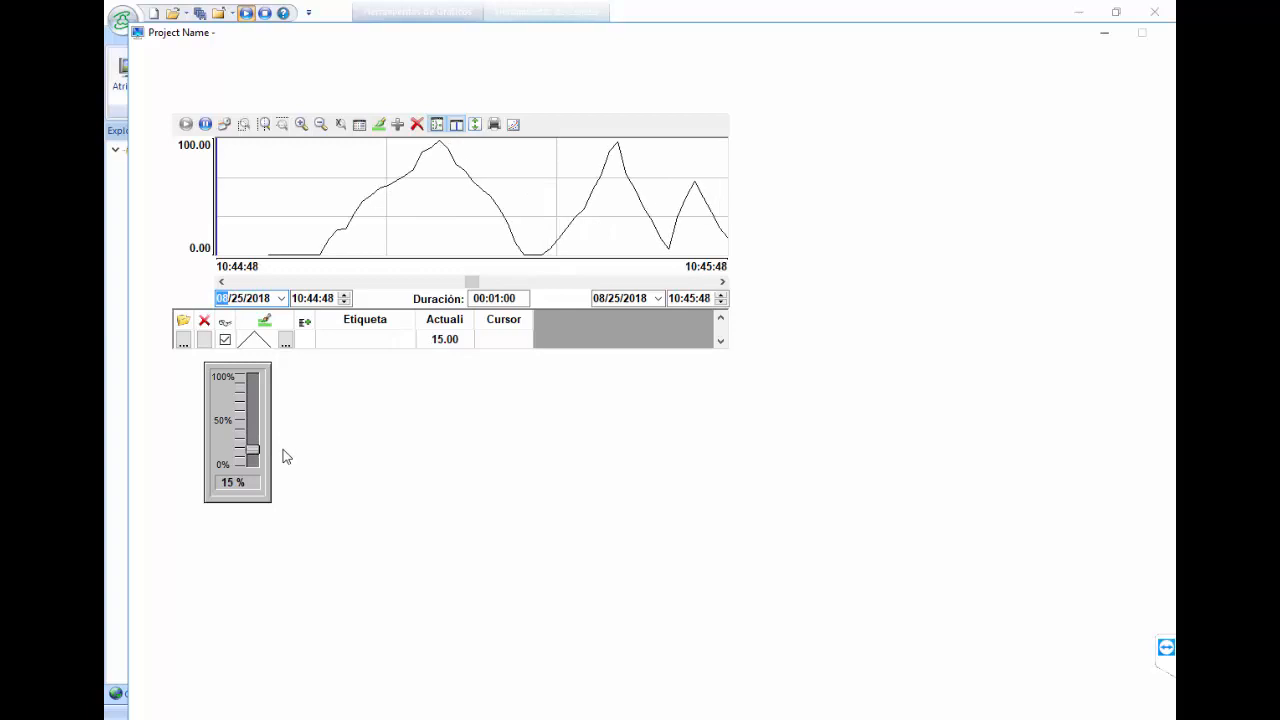
click(264, 15)
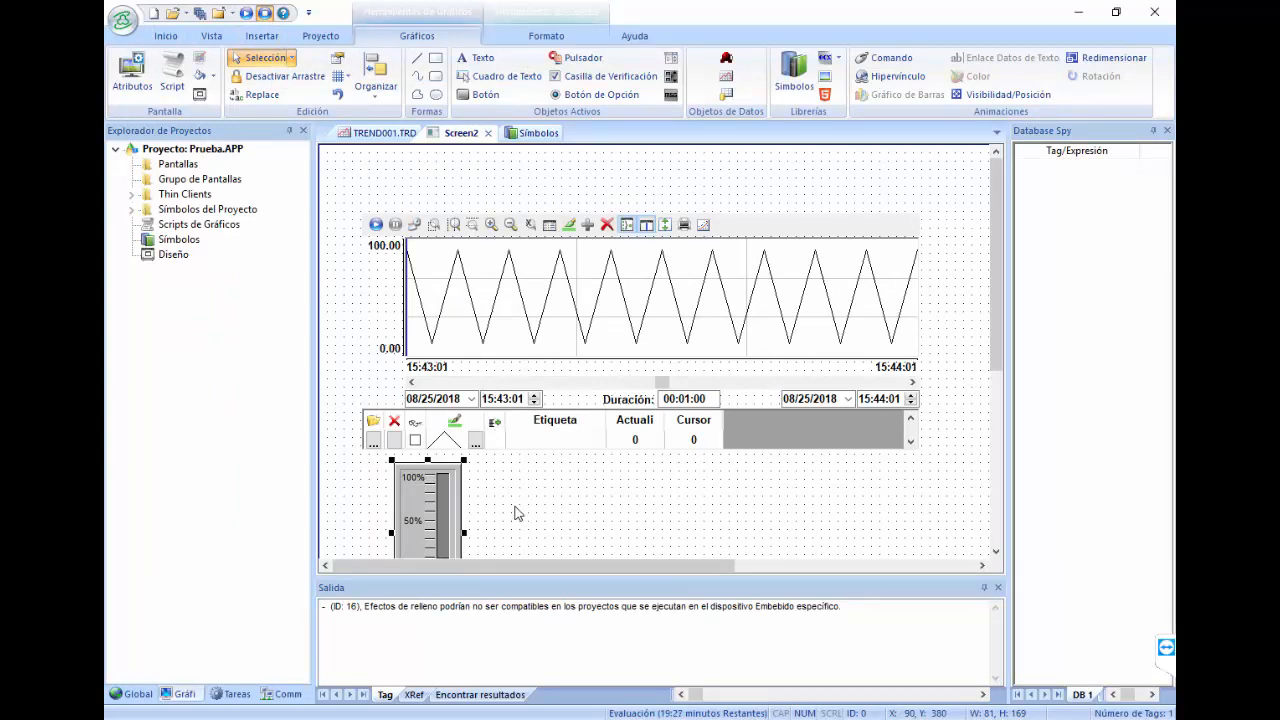
Step: Connect to the local MySQL instance and select rows from prueba's trend001 table
click(508, 716)
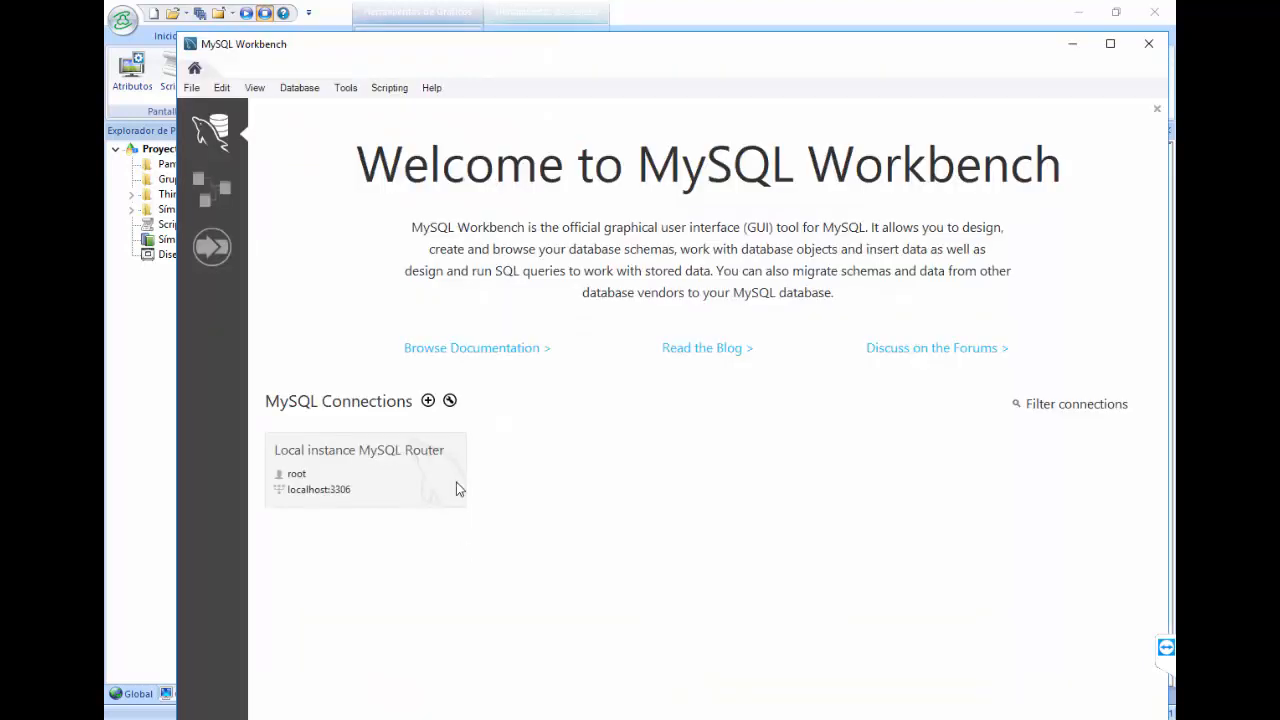
click(409, 462)
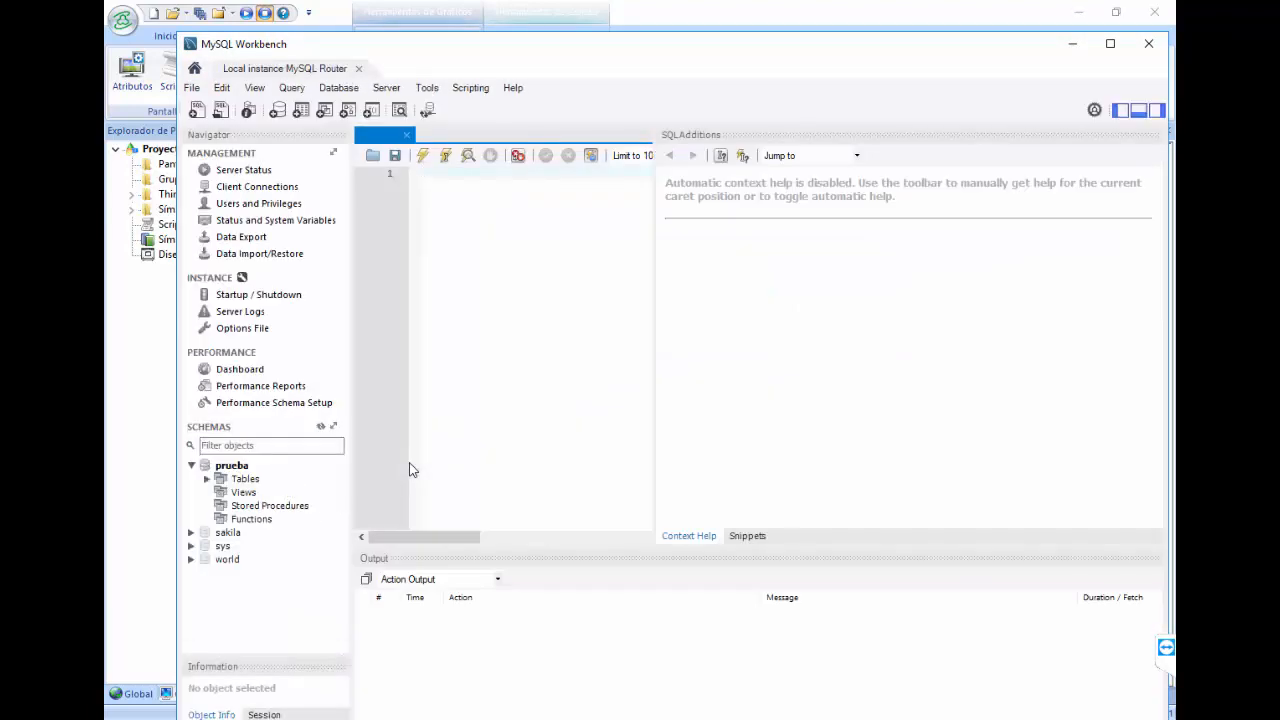
click(207, 480)
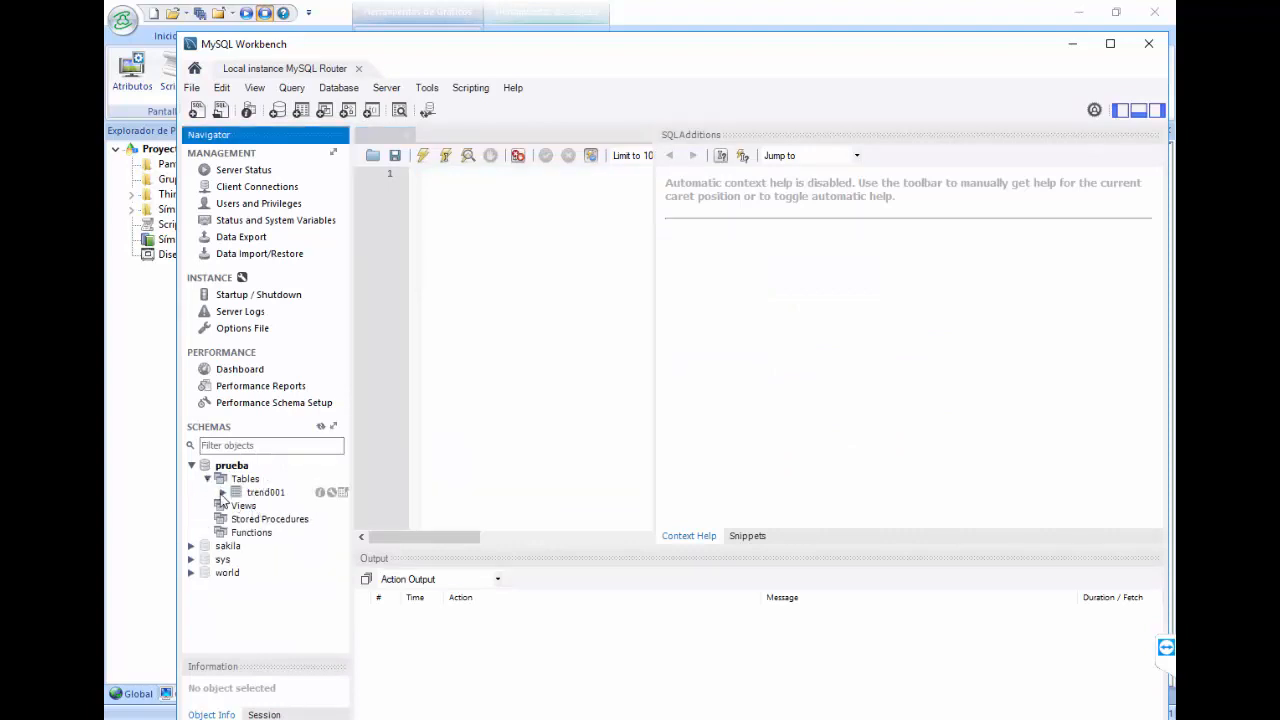
right_click(243, 496)
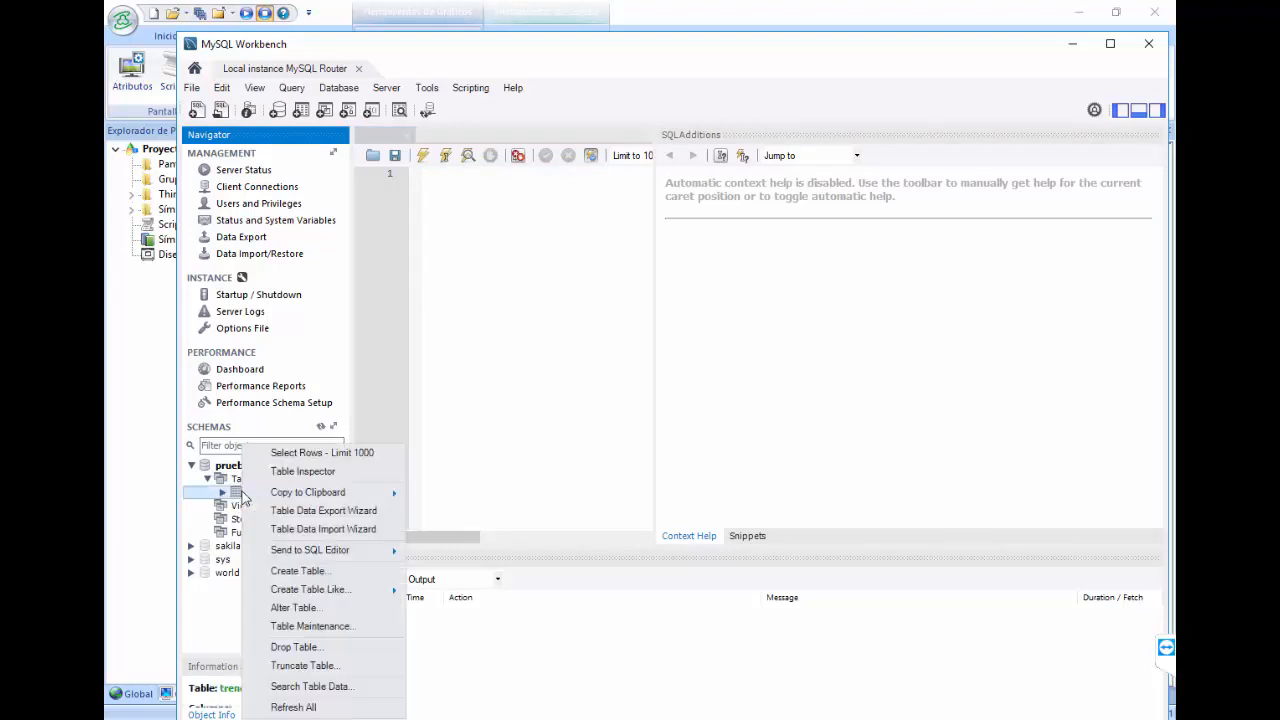
click(285, 458)
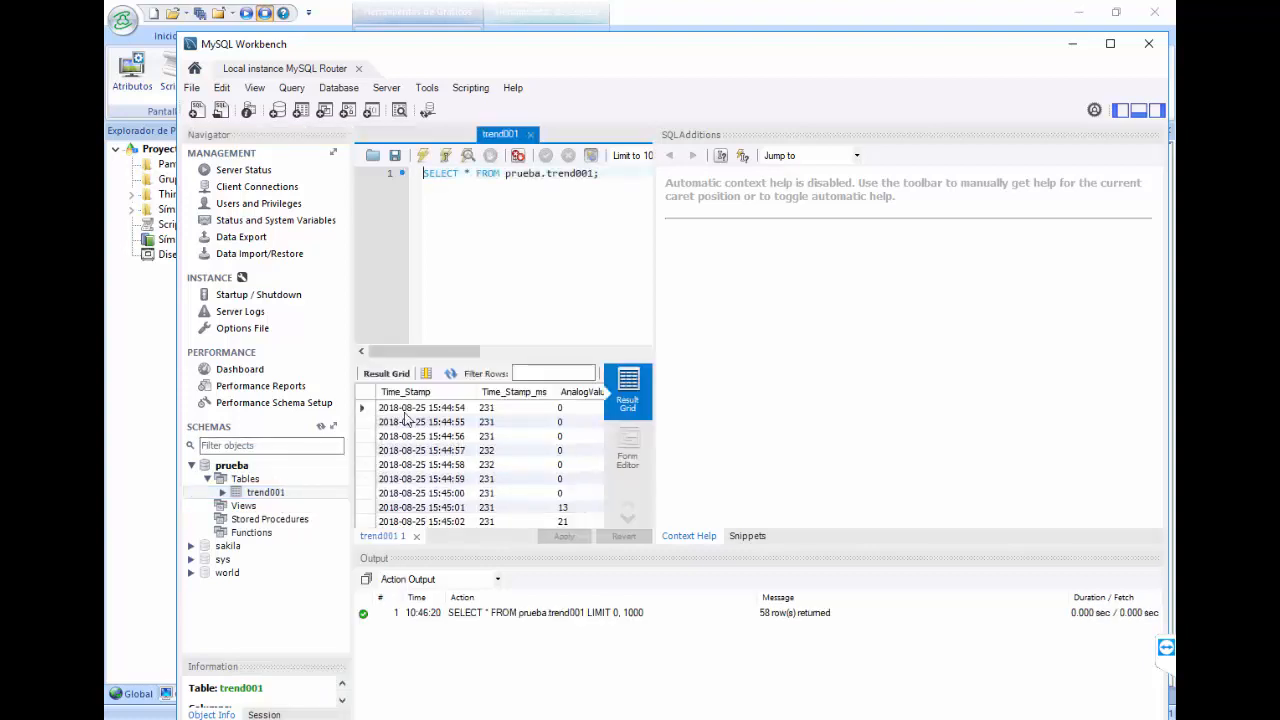
Step: Browse the 58 returned rows of Time_Stamp_ms and AnalogValue readings
click(527, 452)
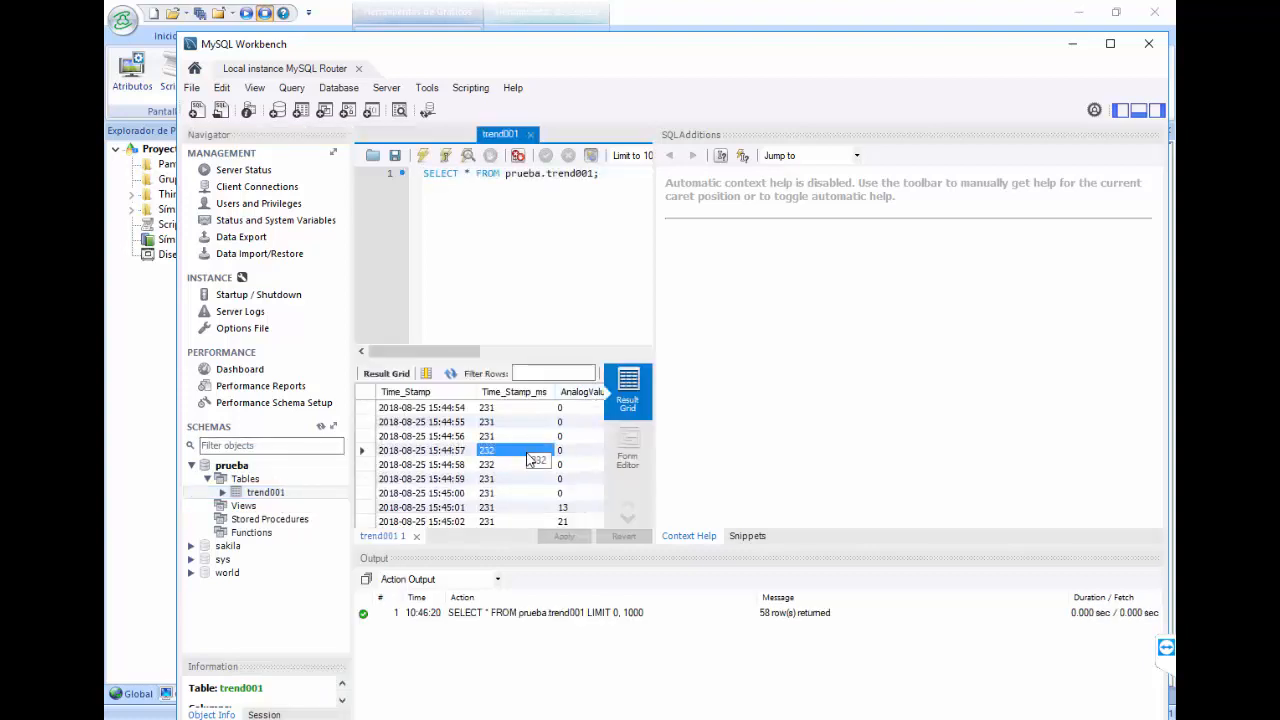
click(530, 495)
scroll(556, 494, down, 11)
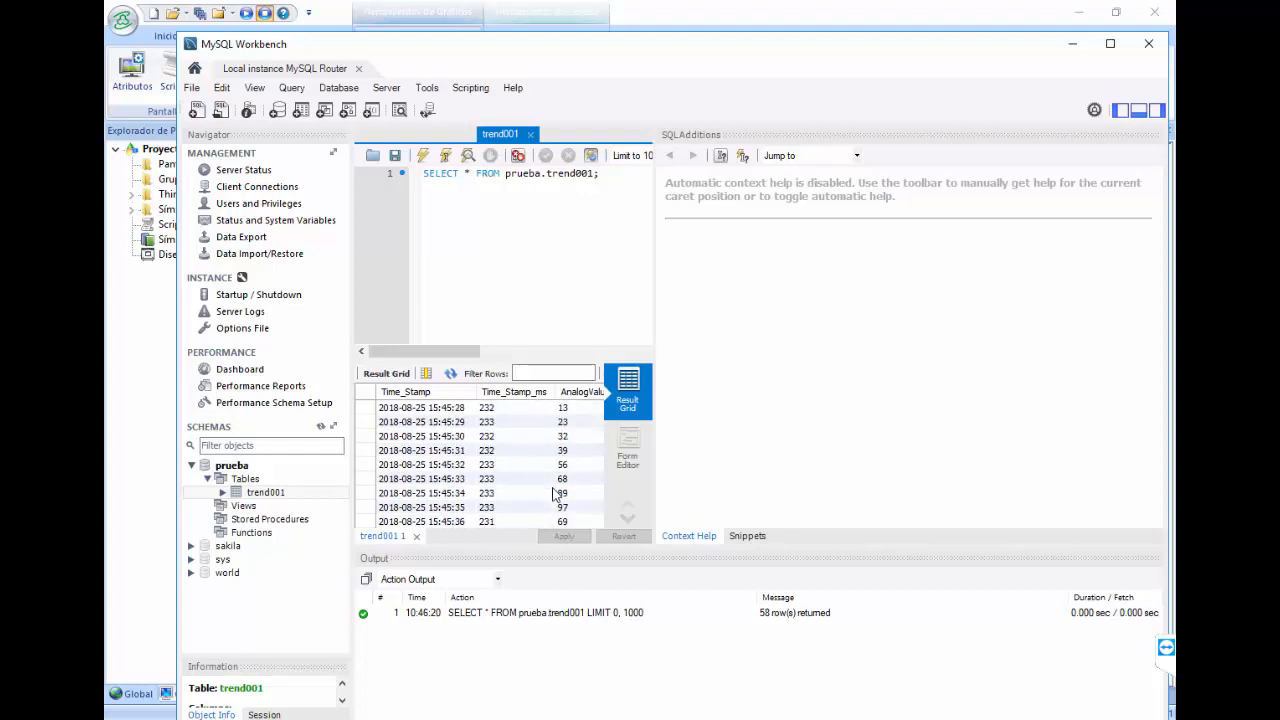
scroll(556, 494, down, 3)
scroll(556, 494, down, 3)
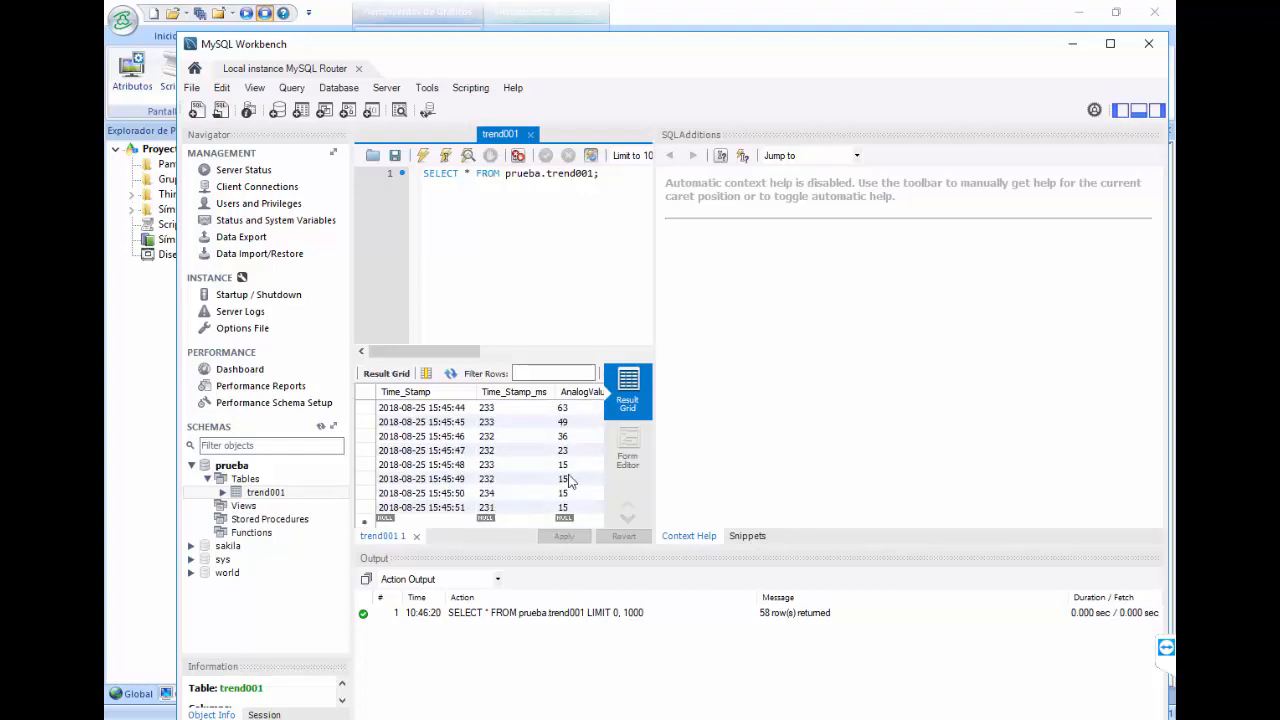
click(537, 446)
scroll(537, 446, up, 10)
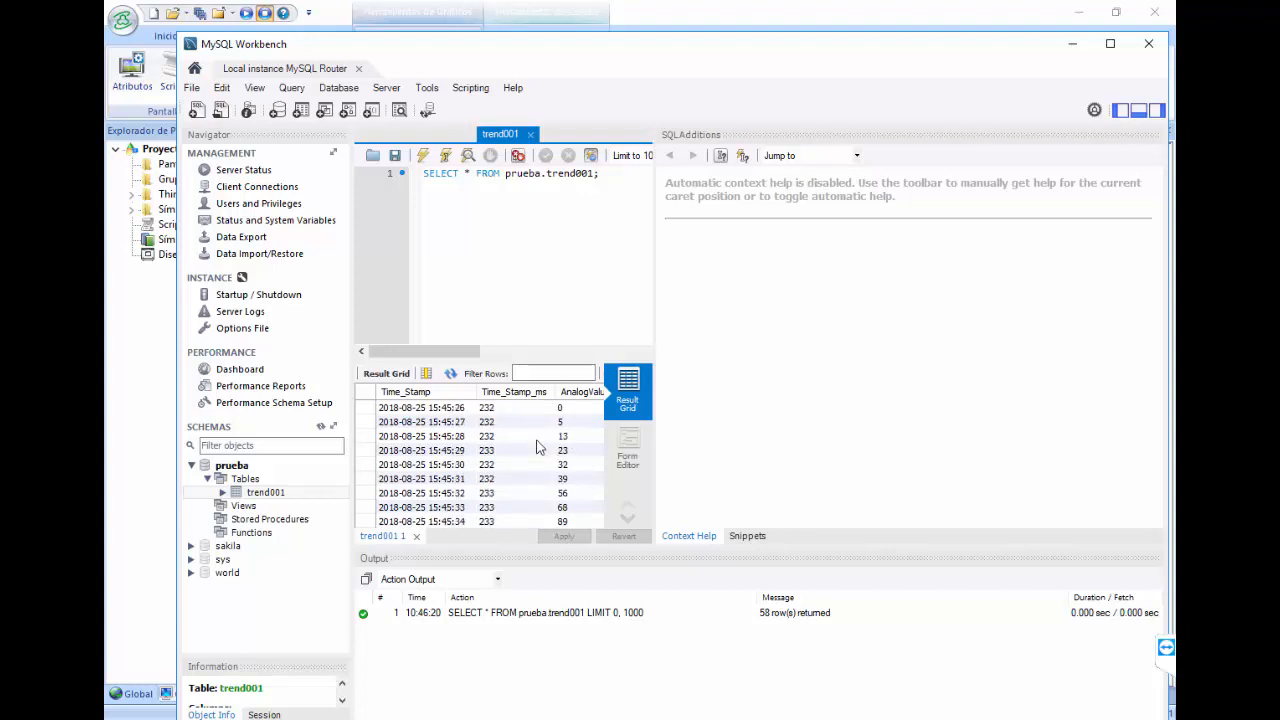